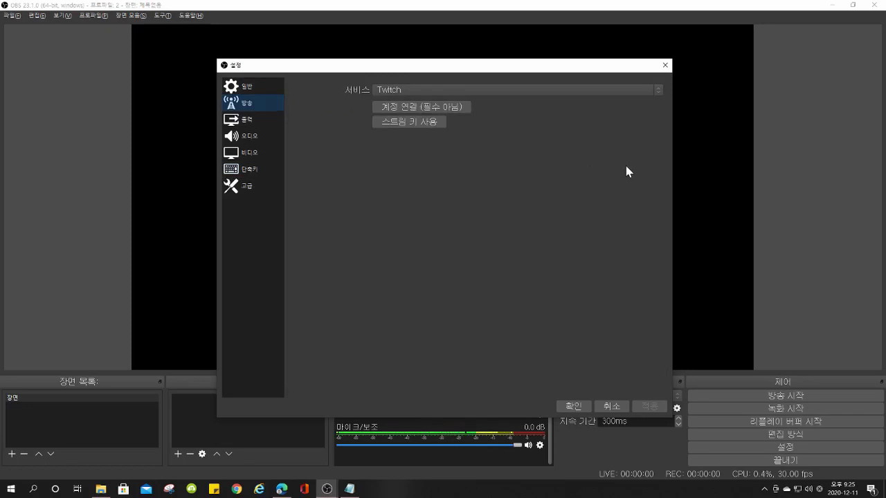
Set the streaming service to YouTube - RTMP
{"action": "left_click", "coordinate": [585, 90]}
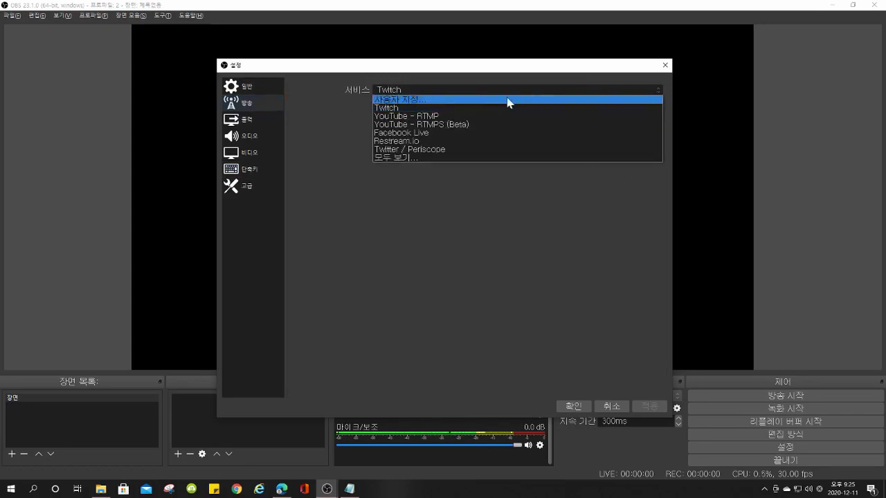
{"action": "left_click", "coordinate": [410, 115]}
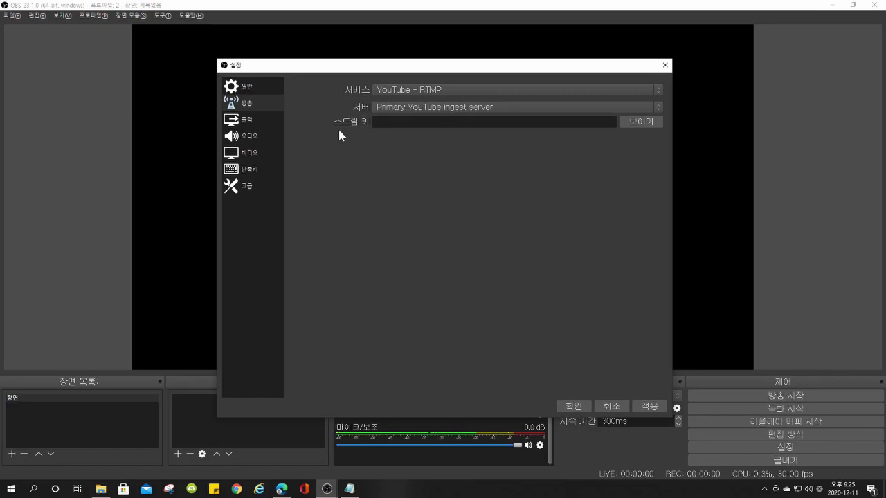
Switch to the browser, open YouTube's live streaming setup (실시간 스트리밍 시작), and copy the stream key
{"action": "left_click", "coordinate": [280, 488]}
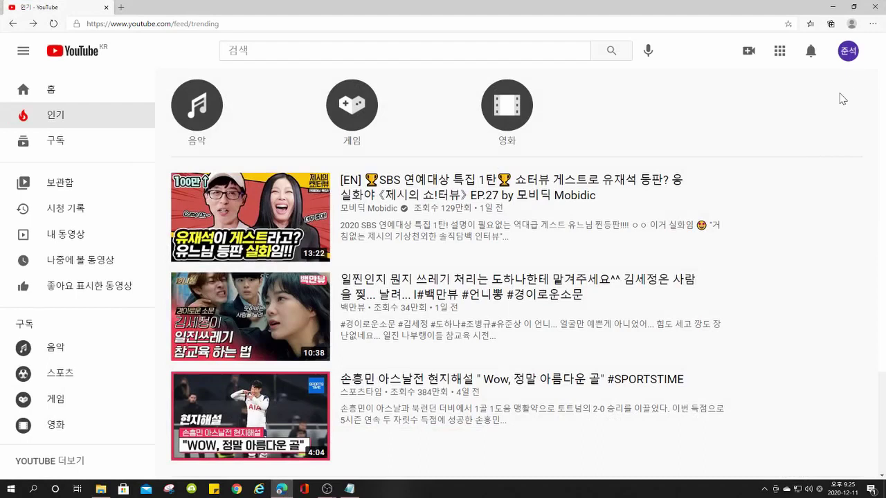
{"action": "left_click", "coordinate": [746, 55]}
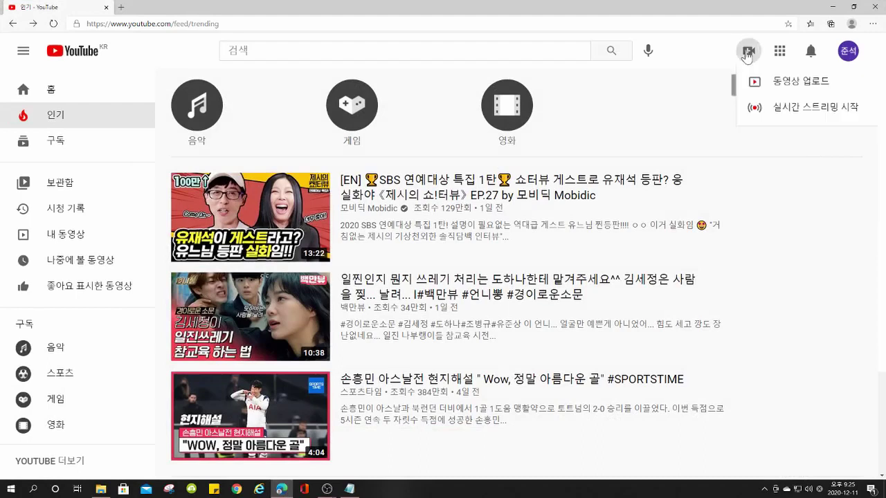
{"action": "left_click", "coordinate": [775, 110]}
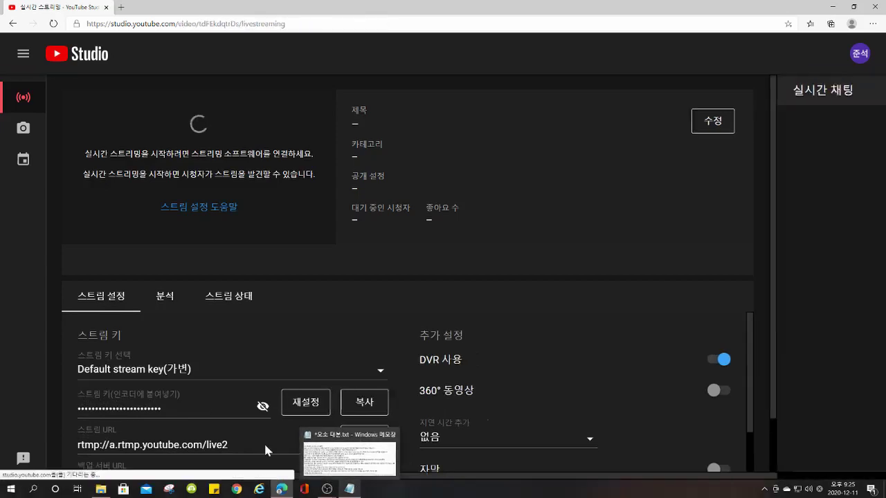
{"action": "left_click", "coordinate": [304, 407]}
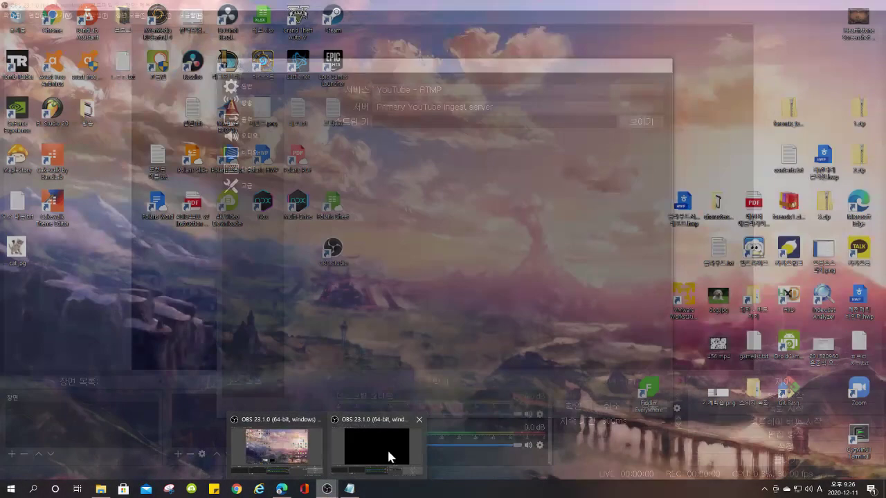
Return to OBS, paste the copied stream key into the stream key field (스트림 키), and save the streaming settings
{"action": "left_click", "coordinate": [386, 450]}
{"action": "left_click", "coordinate": [405, 122]}
{"action": "key", "text": "ctrl+v"}
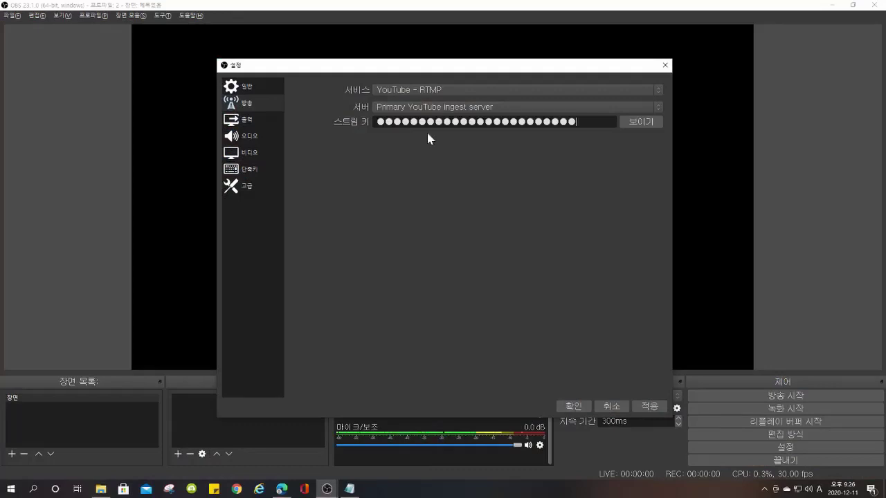
{"action": "left_click", "coordinate": [649, 408]}
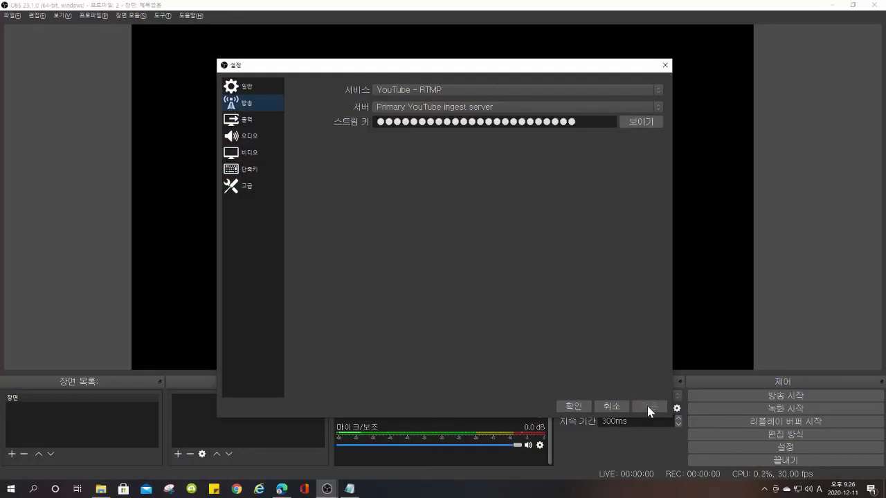
{"action": "left_click", "coordinate": [574, 406]}
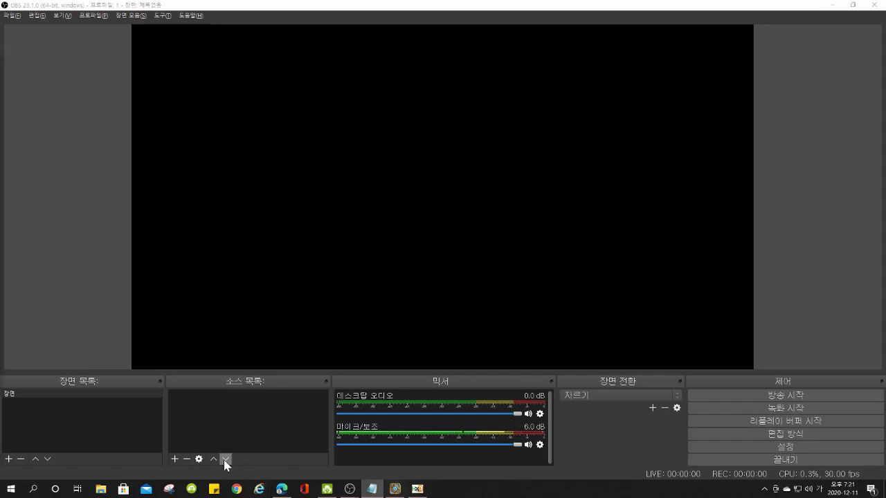
Add a new game capture source (게임 캡쳐) named 하스스톤 to the scene
{"action": "left_click", "coordinate": [174, 458]}
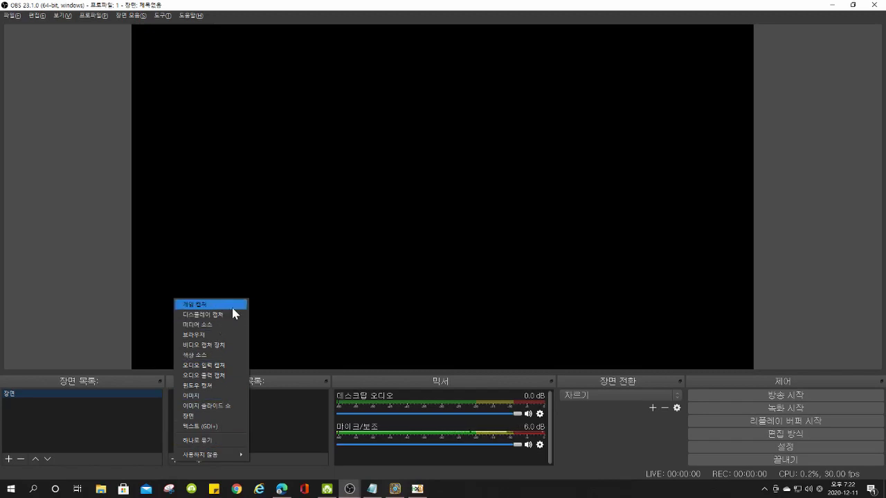
{"action": "left_click", "coordinate": [395, 489]}
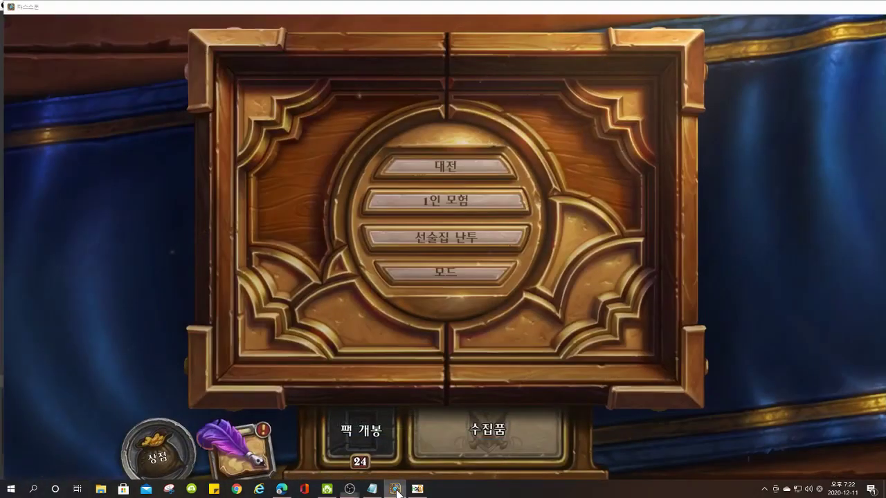
{"action": "left_click", "coordinate": [349, 488]}
{"action": "left_click", "coordinate": [174, 458]}
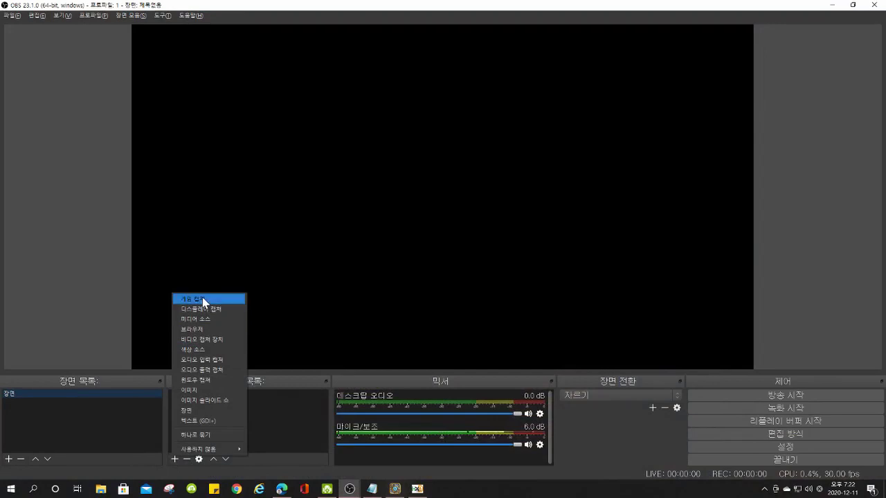
{"action": "left_click", "coordinate": [202, 298]}
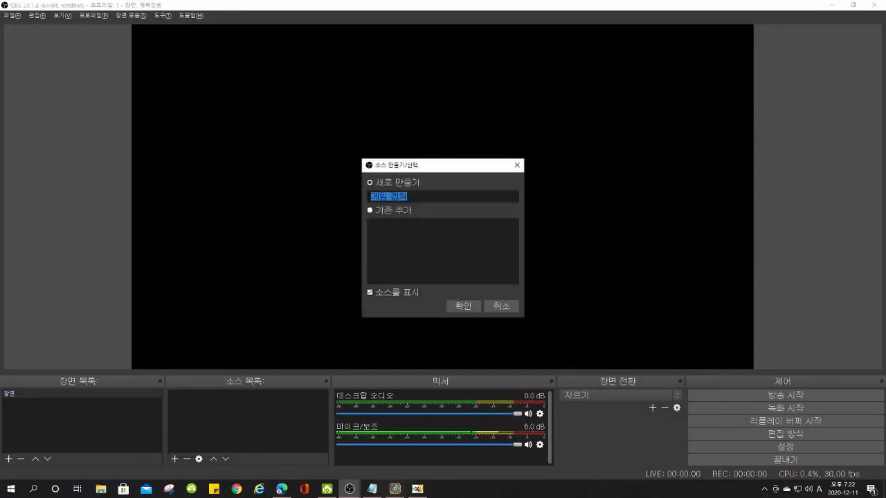
{"action": "type", "text": "gk"}
{"action": "key", "text": "BackSpace"}
{"action": "key", "text": "BackSpace"}
{"action": "key", "text": "Hangul"}
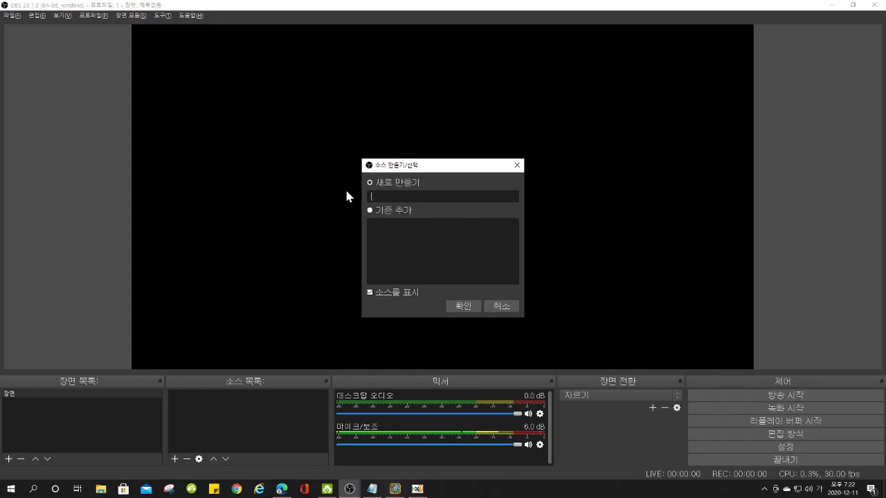
{"action": "type", "text": "하스슽ㅗㄴ"}
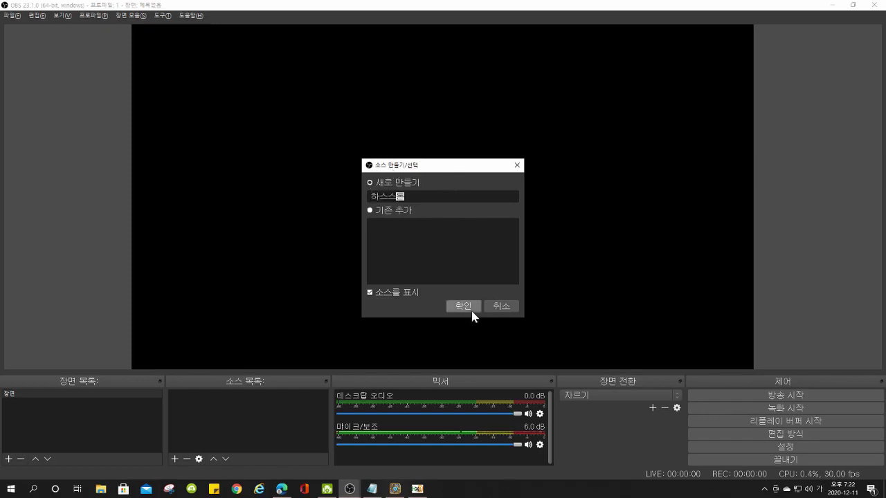
{"action": "left_click", "coordinate": [472, 312]}
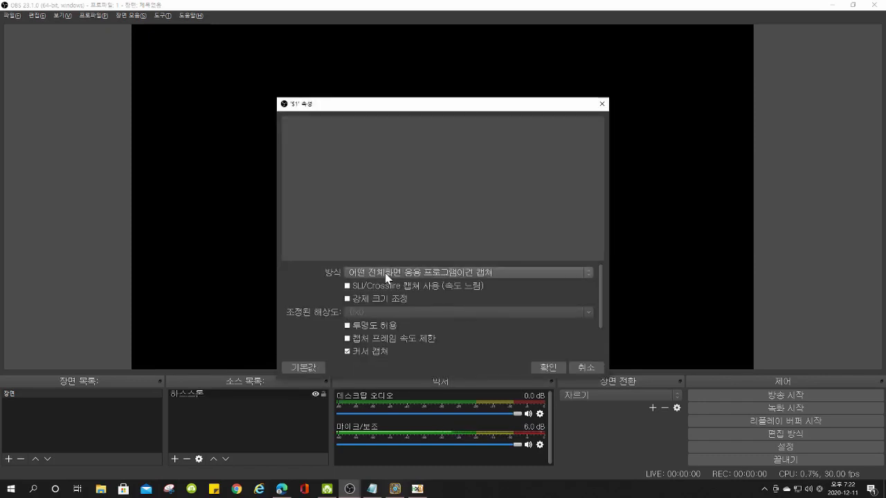
Set the game capture mode to 특정 창을 캡처 and choose [Hearthstone.exe]: 하스스톤 as the captured window
{"action": "left_click", "coordinate": [384, 273]}
{"action": "left_click", "coordinate": [385, 291]}
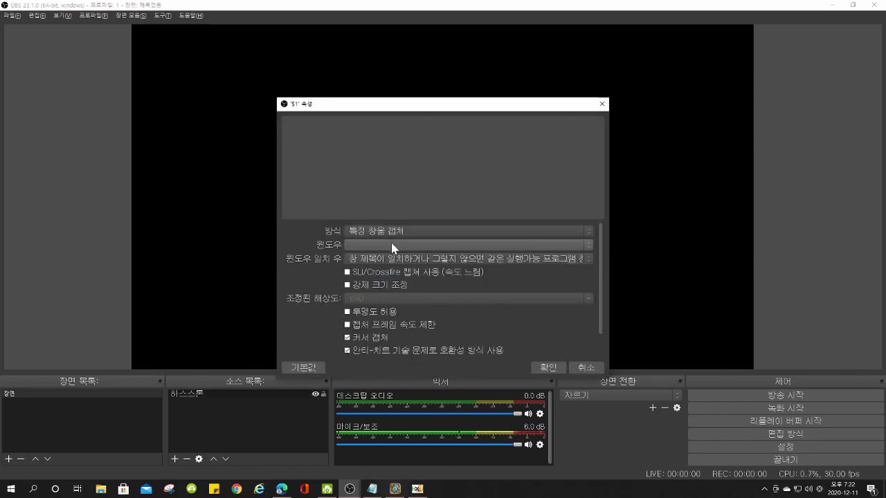
{"action": "left_click", "coordinate": [368, 245]}
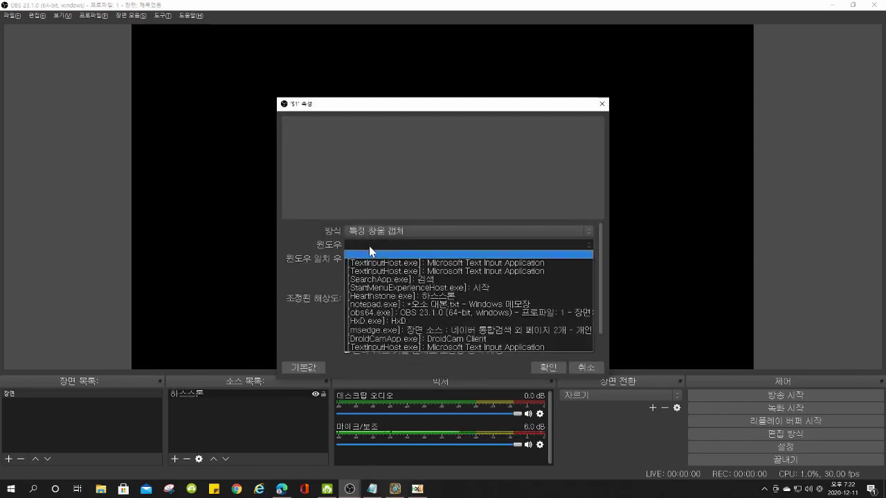
{"action": "left_click", "coordinate": [401, 296]}
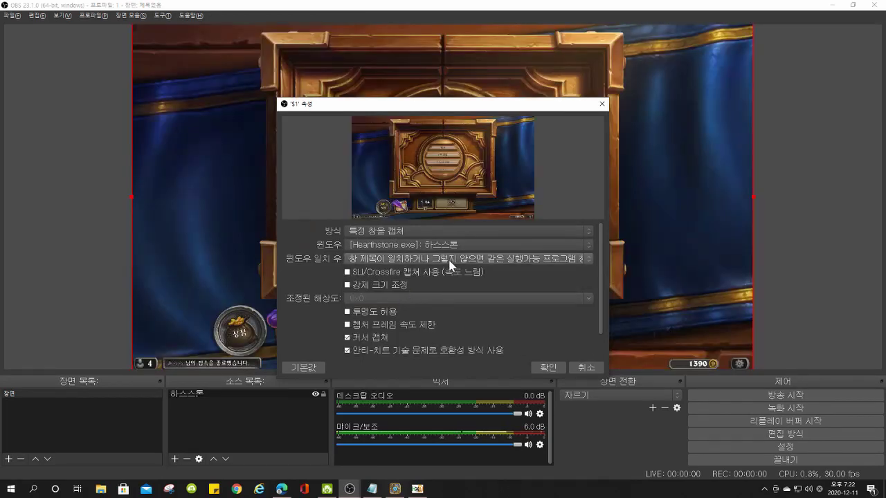
Set the window match priority to 창 제목이 일치해야 합니다 and accept the game capture properties
{"action": "left_click", "coordinate": [450, 259]}
{"action": "left_click", "coordinate": [401, 274]}
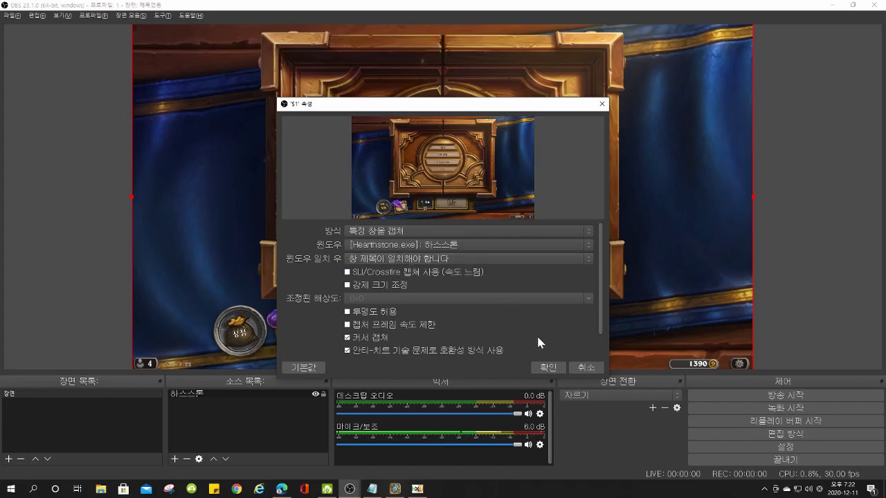
{"action": "scroll", "coordinate": [545, 309], "scroll_direction": "down", "scroll_amount": 1}
{"action": "scroll", "coordinate": [540, 305], "scroll_direction": "up", "scroll_amount": 1}
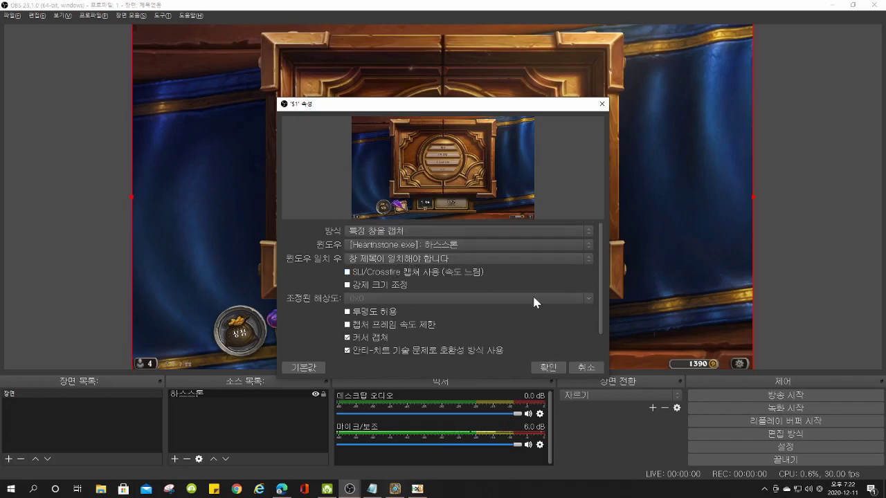
{"action": "left_click", "coordinate": [546, 367]}
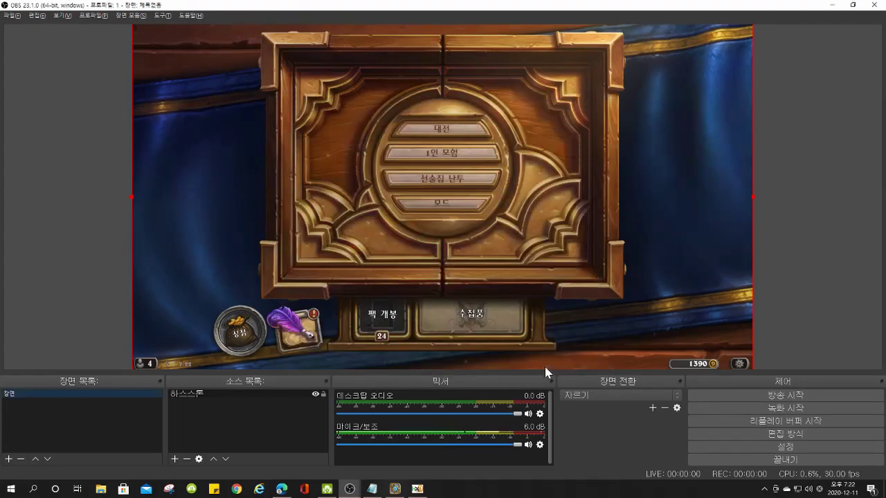
Scale down the 하스스톤 source in the preview and position it slightly inside the canvas edges
{"action": "left_click", "coordinate": [394, 488]}
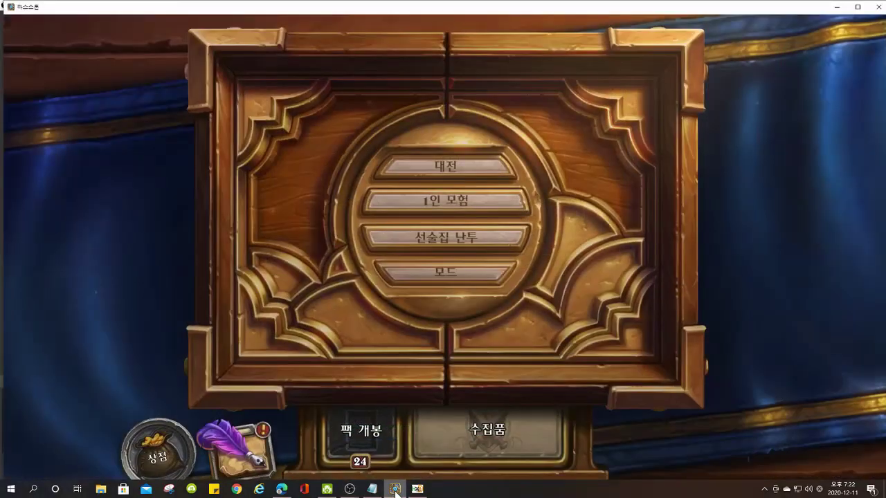
{"action": "left_click", "coordinate": [394, 488]}
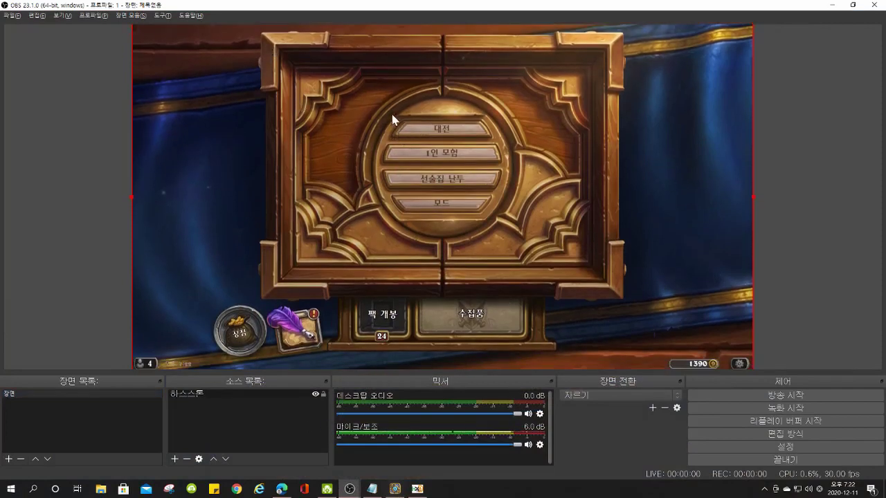
{"action": "mouse_move", "coordinate": [378, 105]}
{"action": "left_mouse_down"}
{"action": "mouse_move", "coordinate": [329, 128]}
{"action": "mouse_move", "coordinate": [314, 170]}
{"action": "mouse_move", "coordinate": [433, 173]}
{"action": "mouse_move", "coordinate": [388, 97]}
{"action": "mouse_move", "coordinate": [369, 119]}
{"action": "mouse_move", "coordinate": [388, 116]}
{"action": "left_mouse_up"}
{"action": "left_click_drag", "start_coordinate": [144, 31], "coordinate": [176, 38]}
{"action": "left_click_drag", "start_coordinate": [332, 182], "coordinate": [299, 166]}
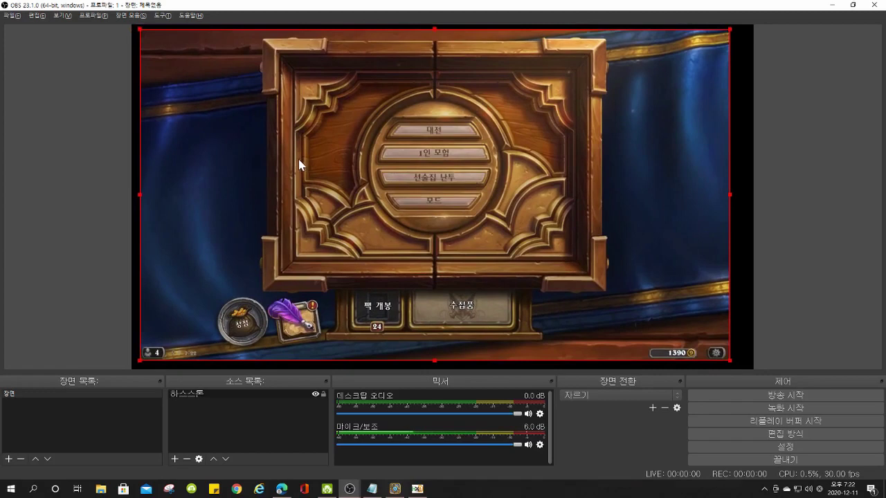
Hide and reshow the 하스스톤 source, and lock it against changes in the preview
{"action": "left_click", "coordinate": [315, 395]}
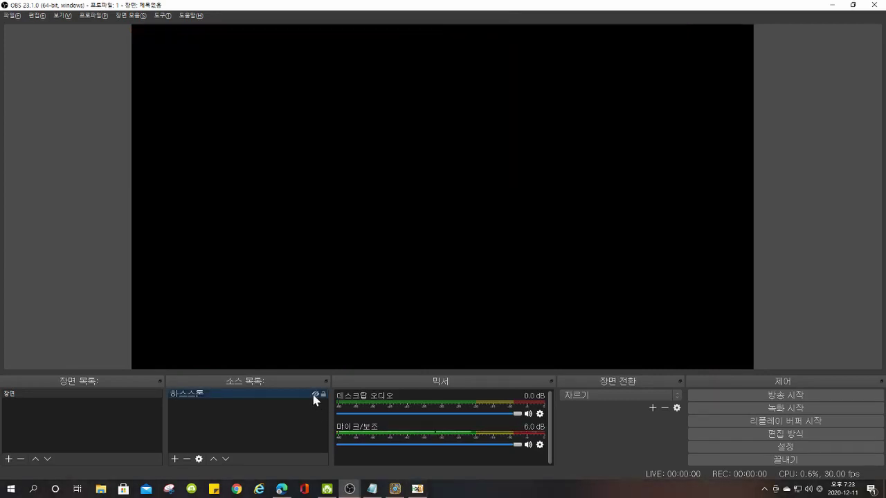
{"action": "left_click", "coordinate": [316, 396]}
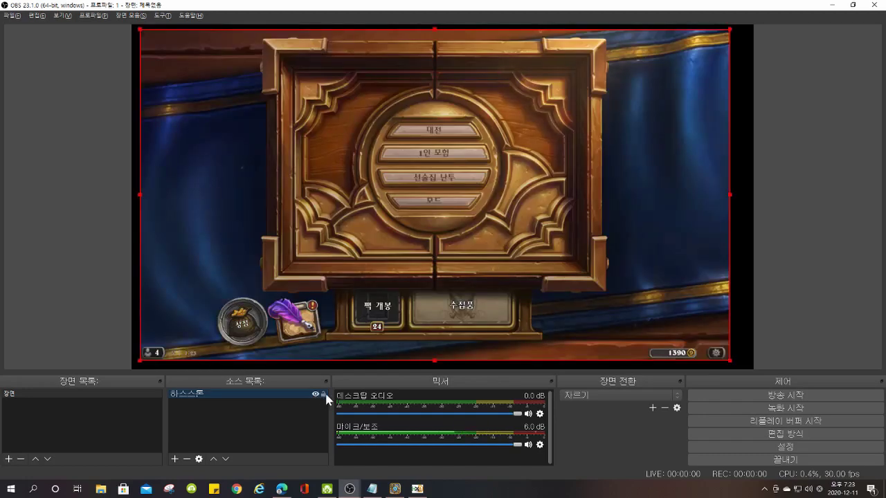
{"action": "left_click", "coordinate": [326, 400]}
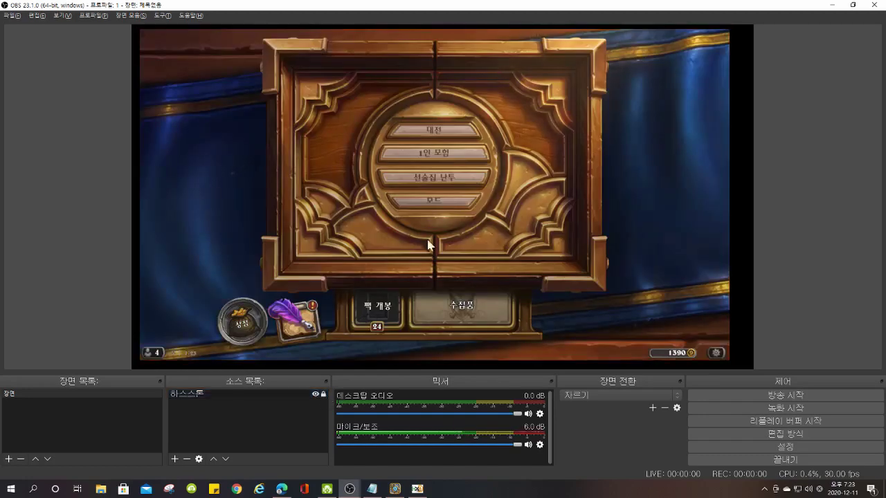
{"action": "right_click", "coordinate": [398, 191]}
{"action": "left_click", "coordinate": [351, 178]}
Remove the 하스스톤 source from the scene
{"action": "left_click", "coordinate": [191, 394]}
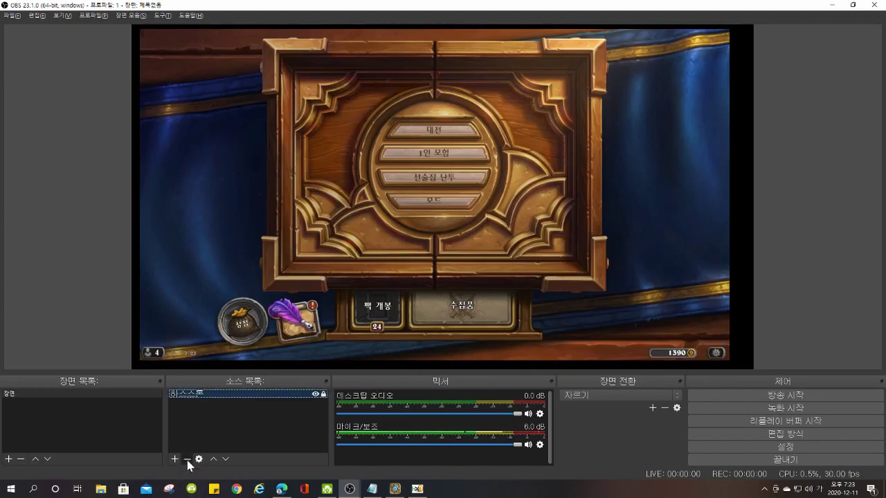
{"action": "left_click", "coordinate": [187, 460]}
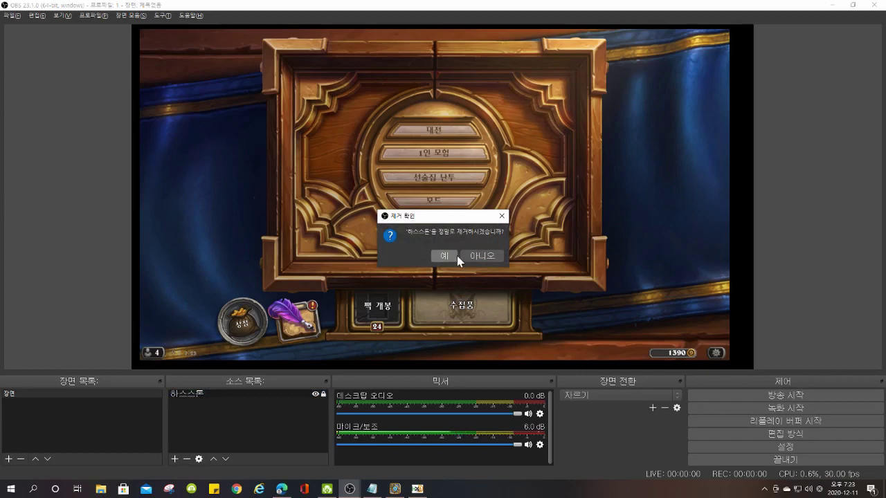
{"action": "left_click", "coordinate": [445, 255]}
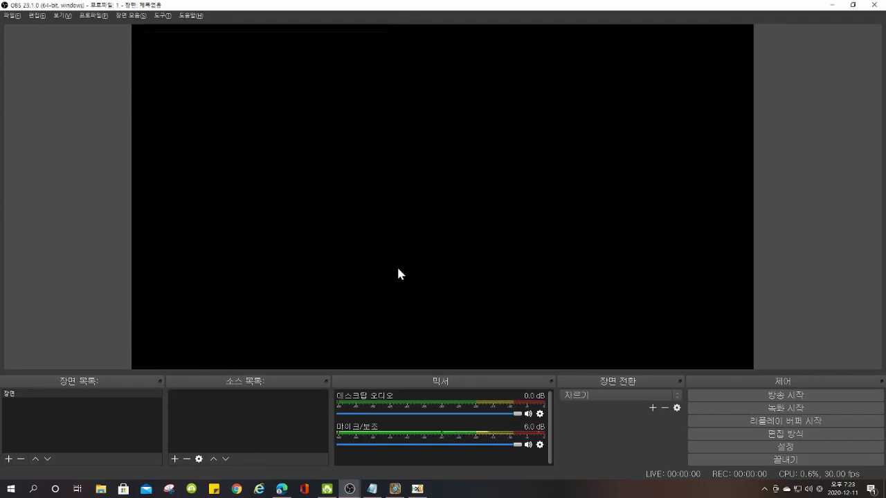
Add a new display capture source (디스플레이 캡쳐) for display 1 with cursor capture enabled
{"action": "left_click", "coordinate": [175, 459]}
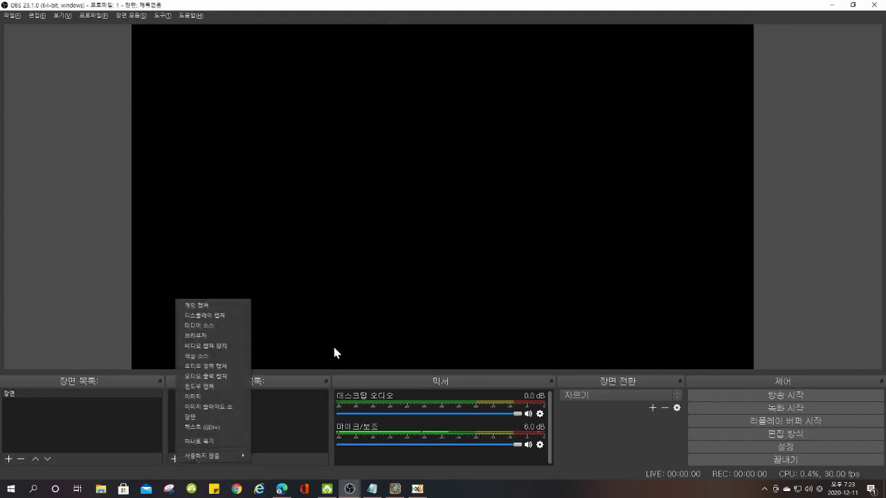
{"action": "left_click", "coordinate": [244, 317]}
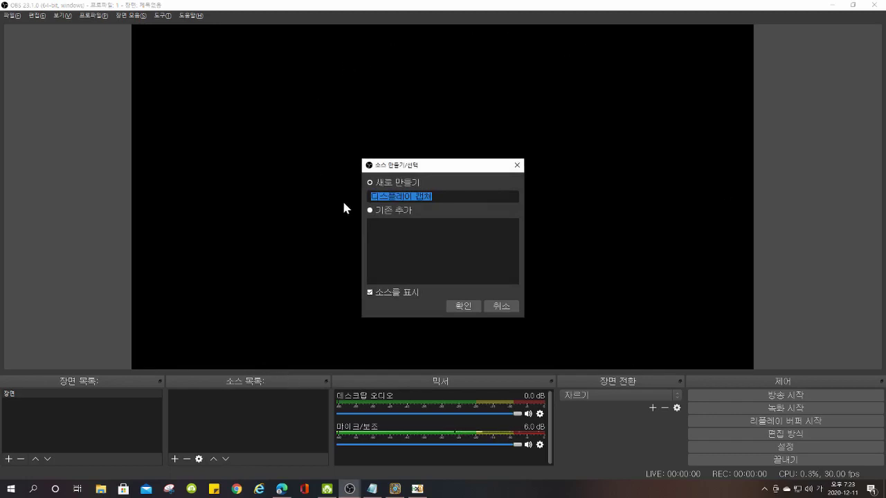
{"action": "left_click", "coordinate": [462, 306]}
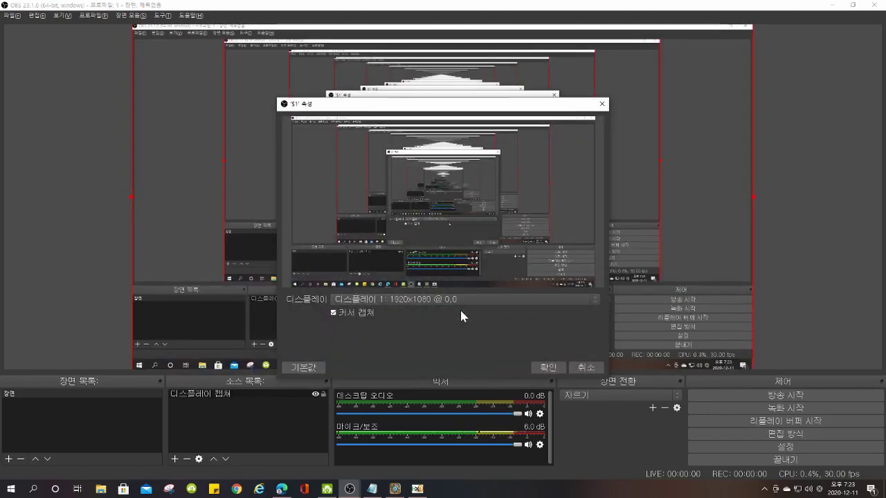
{"action": "left_click", "coordinate": [547, 367]}
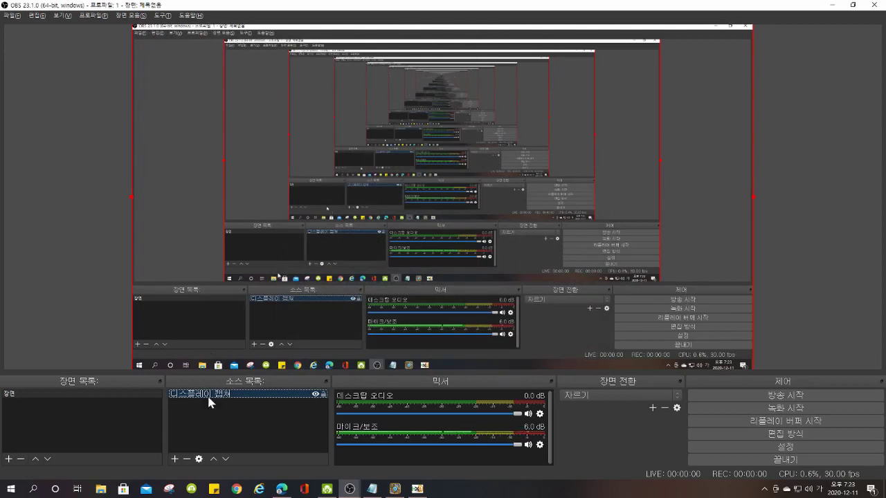
Replace the display capture source with a new media source (미디어 소스) that plays the local file 456.mp4 from the desktop
{"action": "left_click", "coordinate": [186, 459]}
{"action": "left_click", "coordinate": [453, 255]}
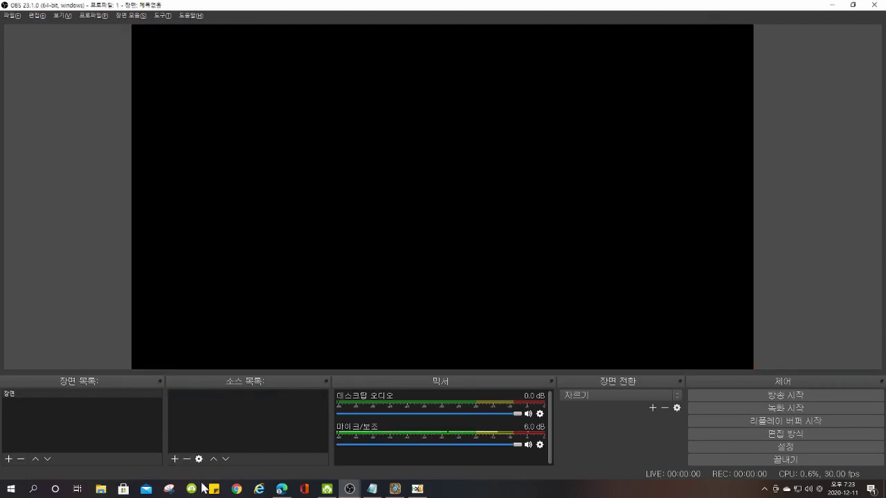
{"action": "left_click", "coordinate": [175, 458]}
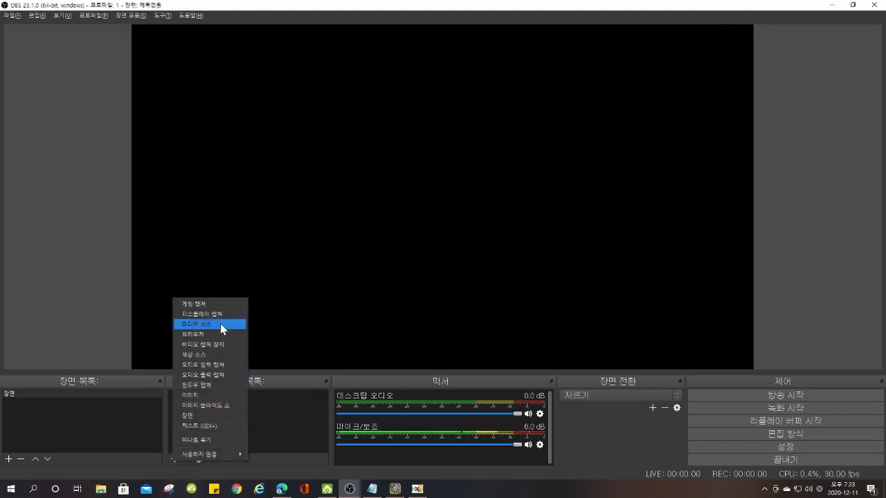
{"action": "left_click", "coordinate": [220, 323]}
{"action": "left_click", "coordinate": [463, 304]}
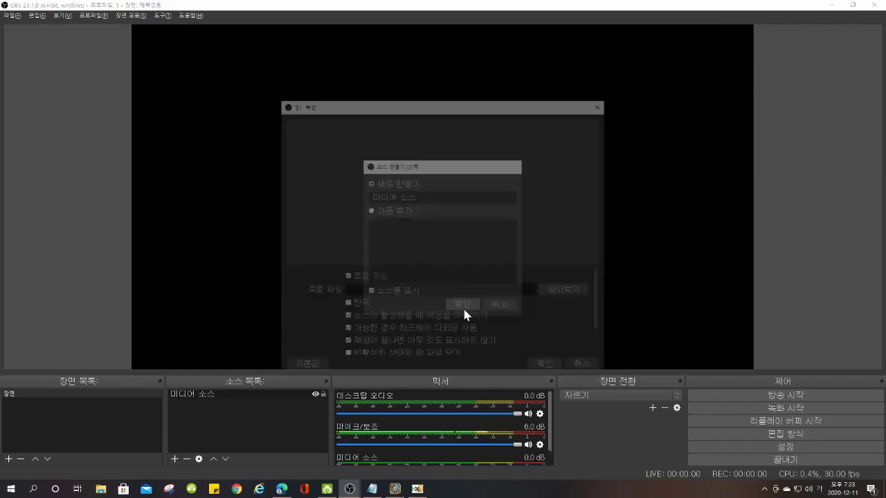
{"action": "left_click", "coordinate": [565, 290]}
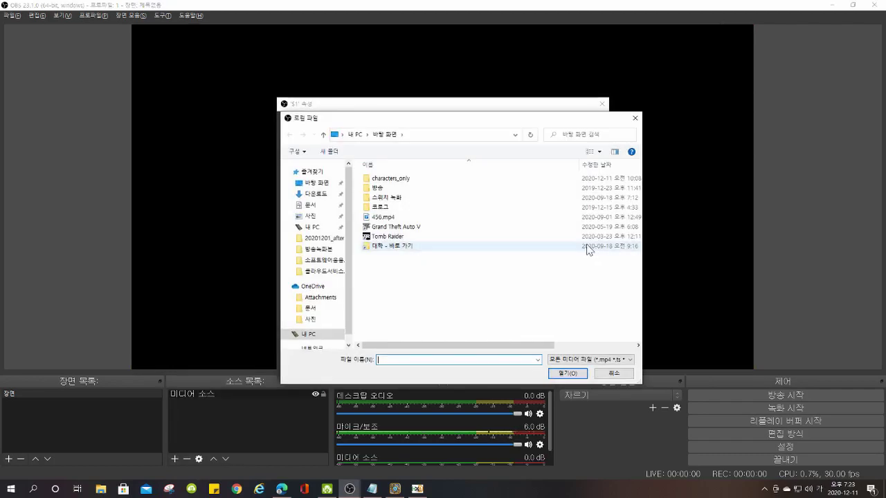
{"action": "double_click", "coordinate": [554, 216]}
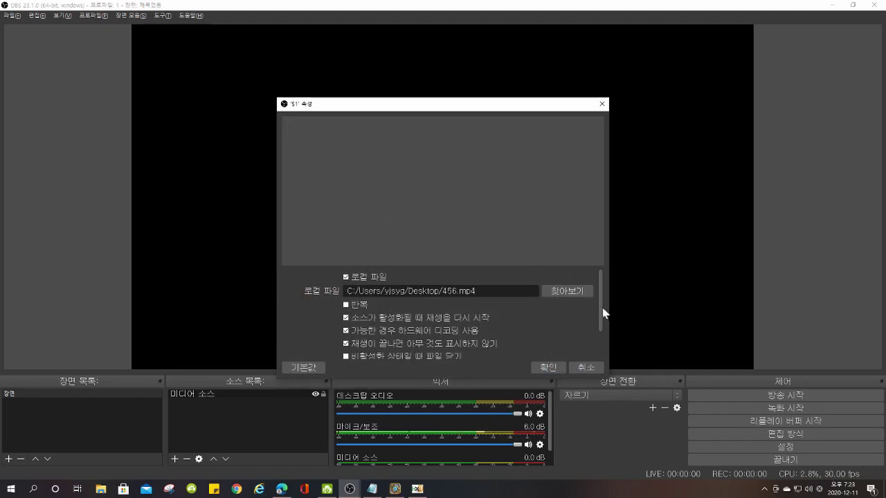
{"action": "scroll", "coordinate": [602, 313], "scroll_direction": "down", "scroll_amount": 3}
{"action": "left_click", "coordinate": [549, 366]}
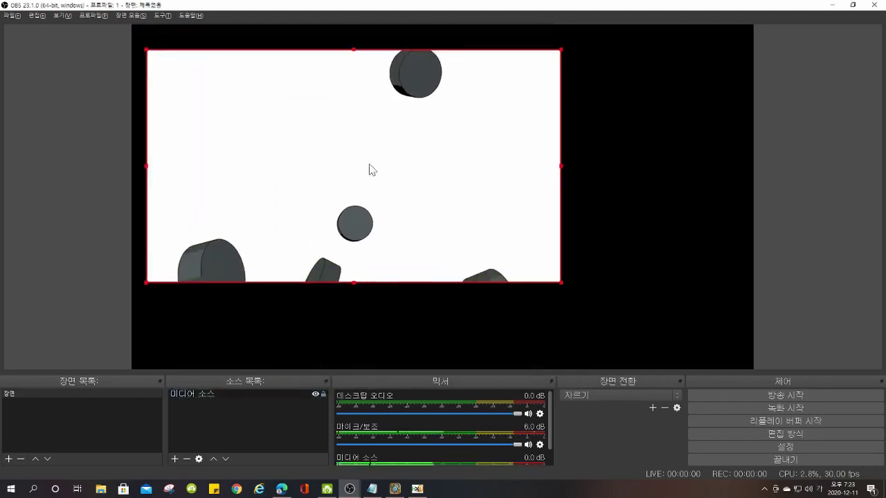
Move the media source toward the middle of the canvas and set its playback speed to 53 percent
{"action": "left_click_drag", "start_coordinate": [369, 170], "coordinate": [428, 195]}
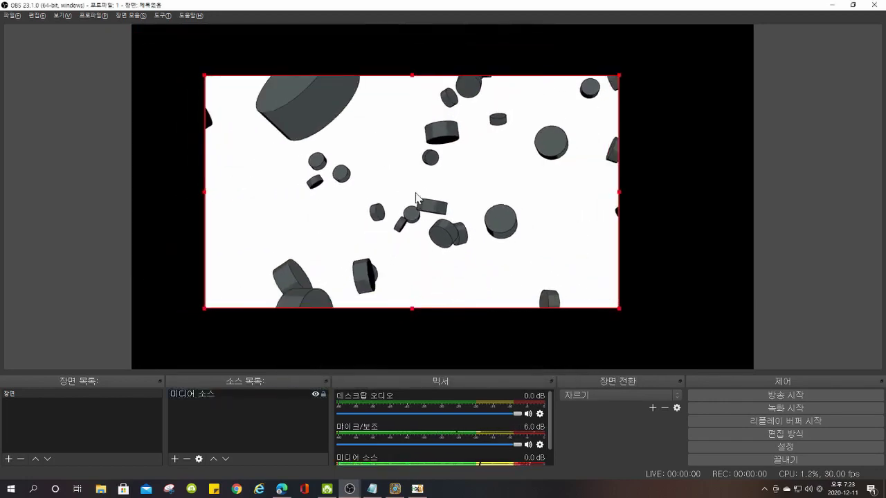
{"action": "left_click_drag", "start_coordinate": [419, 195], "coordinate": [427, 188]}
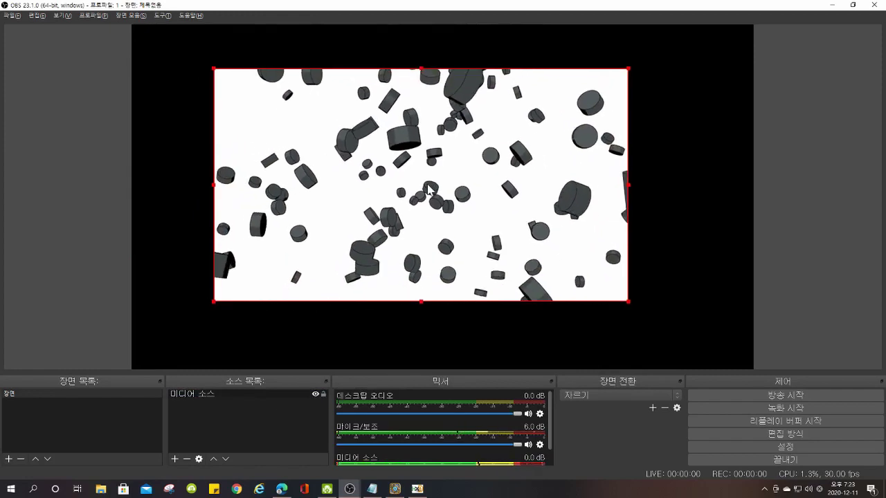
{"action": "left_click", "coordinate": [199, 460]}
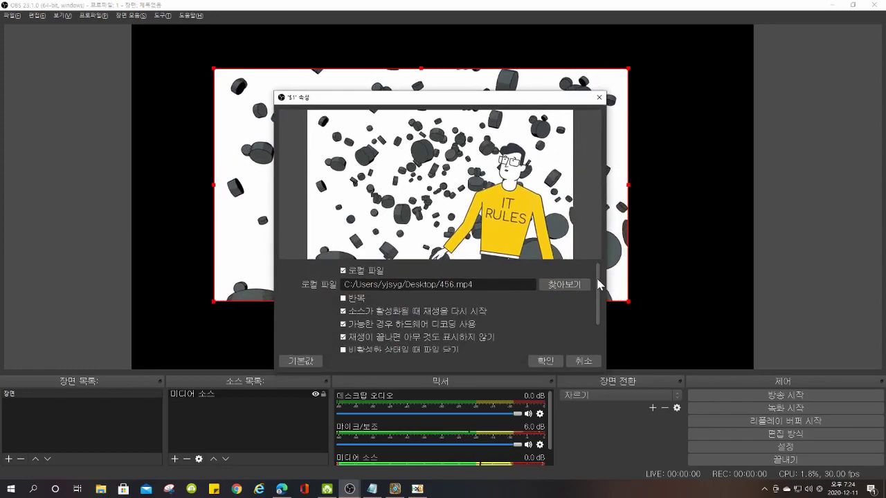
{"action": "mouse_move", "coordinate": [596, 279]}
{"action": "left_mouse_down"}
{"action": "mouse_move", "coordinate": [596, 312]}
{"action": "mouse_move", "coordinate": [596, 285]}
{"action": "left_mouse_up"}
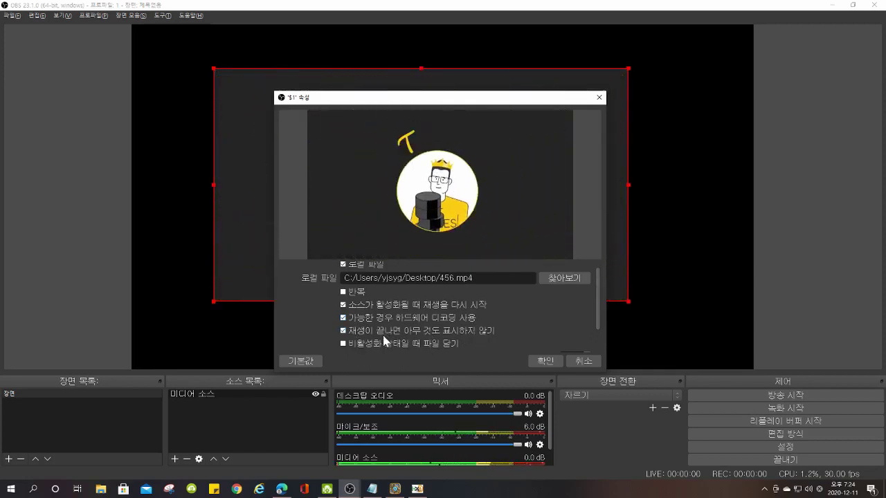
{"action": "left_click_drag", "start_coordinate": [599, 308], "coordinate": [599, 316]}
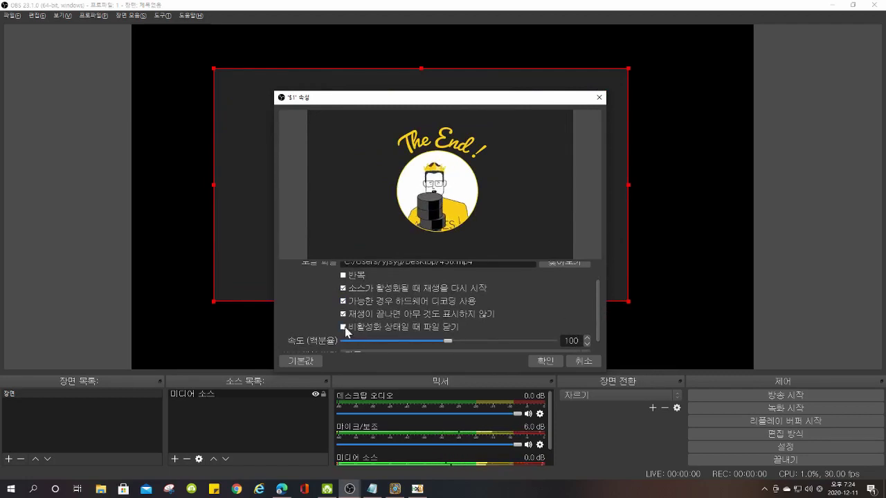
{"action": "left_click_drag", "start_coordinate": [600, 312], "coordinate": [597, 318]}
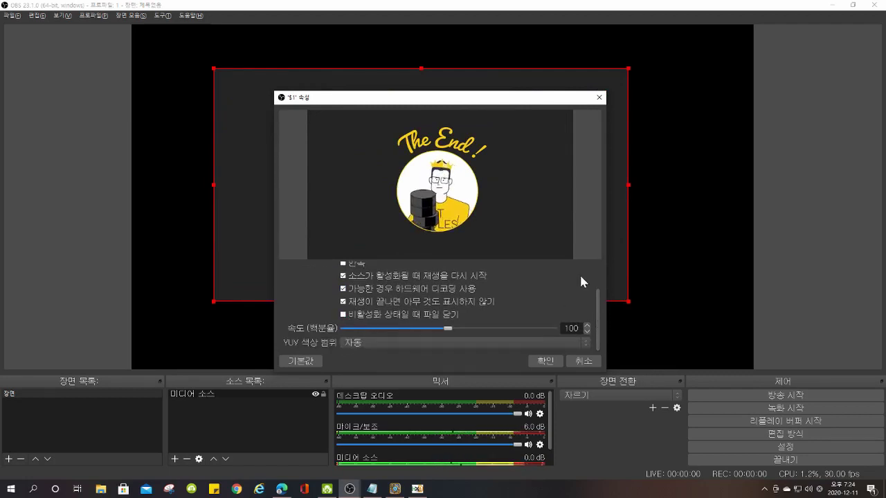
{"action": "left_click_drag", "start_coordinate": [450, 328], "coordinate": [396, 329]}
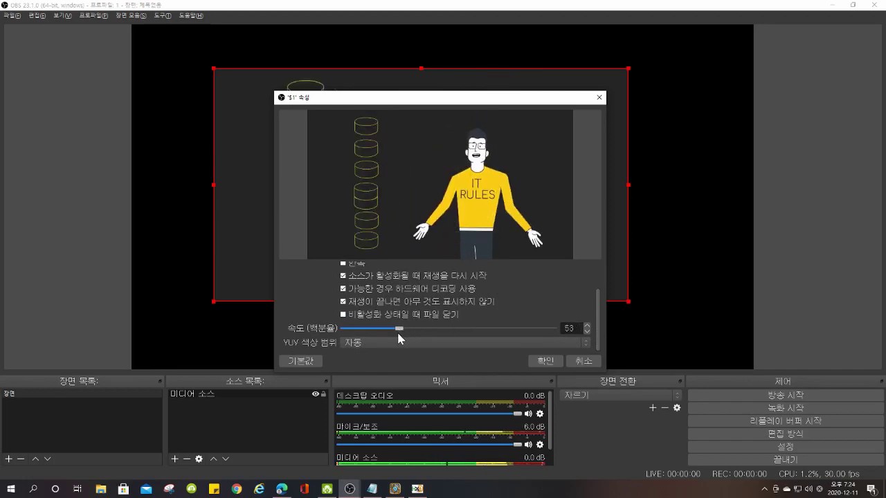
{"action": "left_click", "coordinate": [558, 361]}
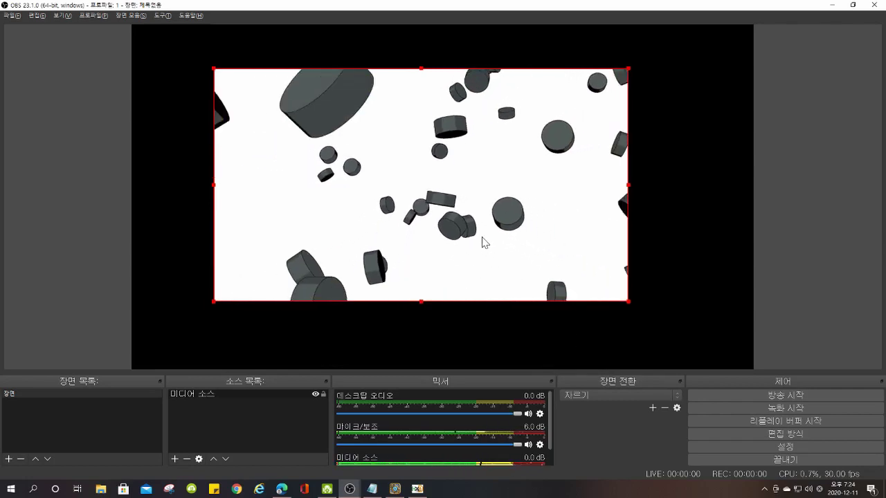
{"action": "left_click", "coordinate": [186, 458]}
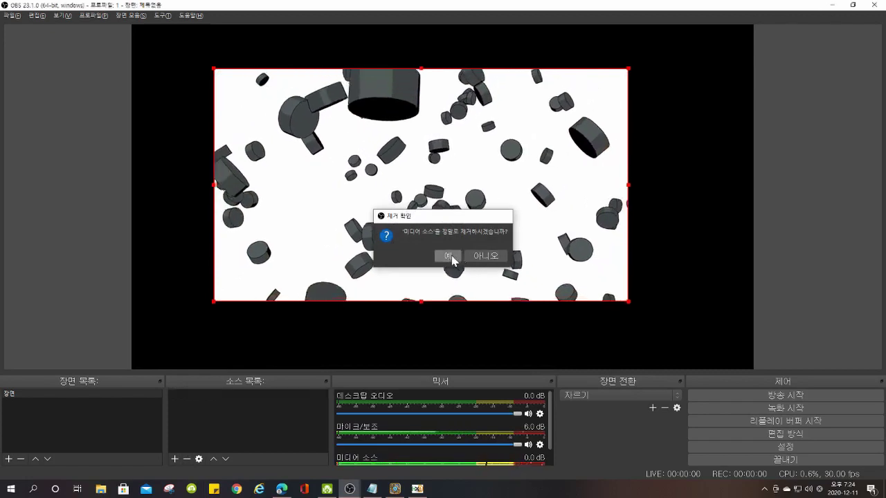
{"action": "left_click", "coordinate": [452, 256]}
{"action": "left_click", "coordinate": [176, 459]}
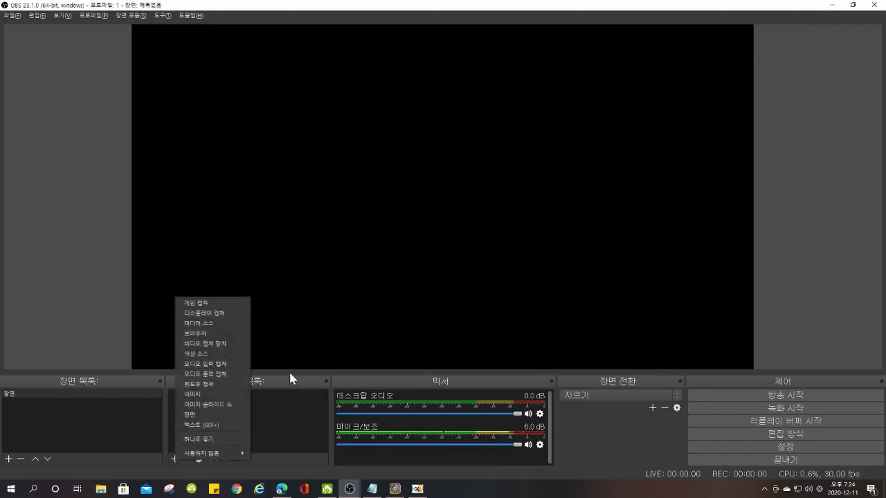
{"action": "left_click", "coordinate": [216, 333]}
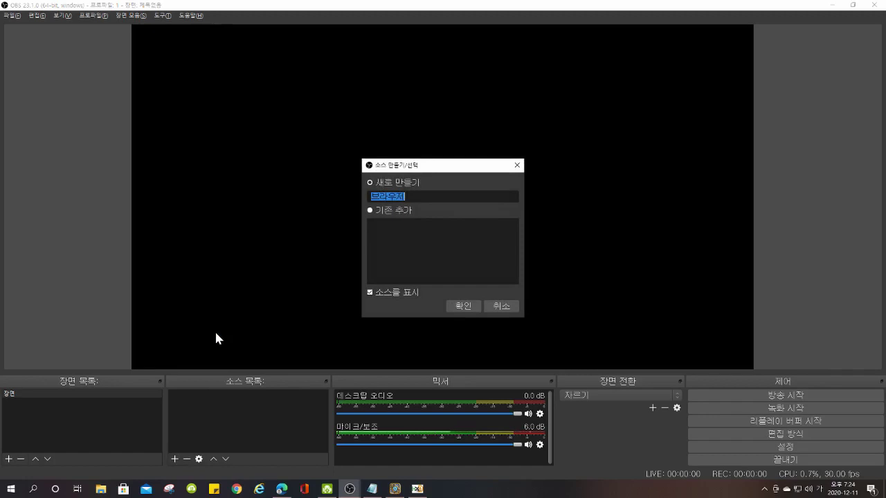
{"action": "left_click", "coordinate": [464, 309]}
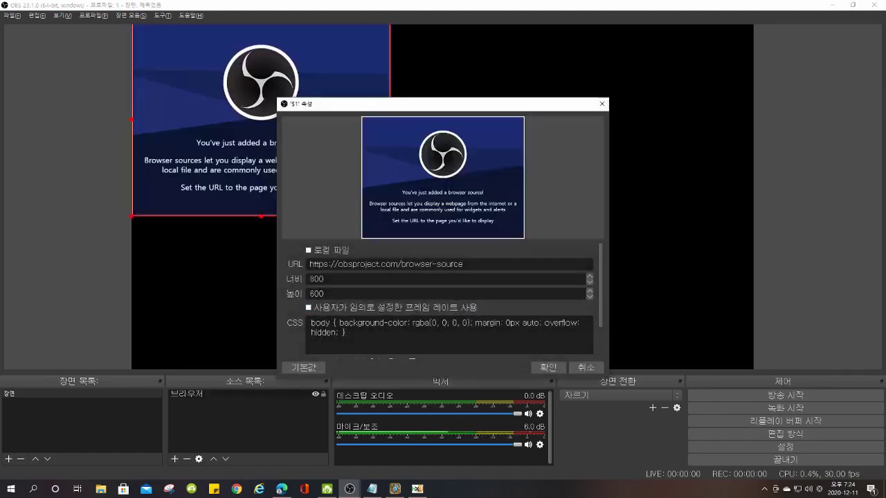
{"action": "left_click_drag", "start_coordinate": [463, 264], "coordinate": [353, 263]}
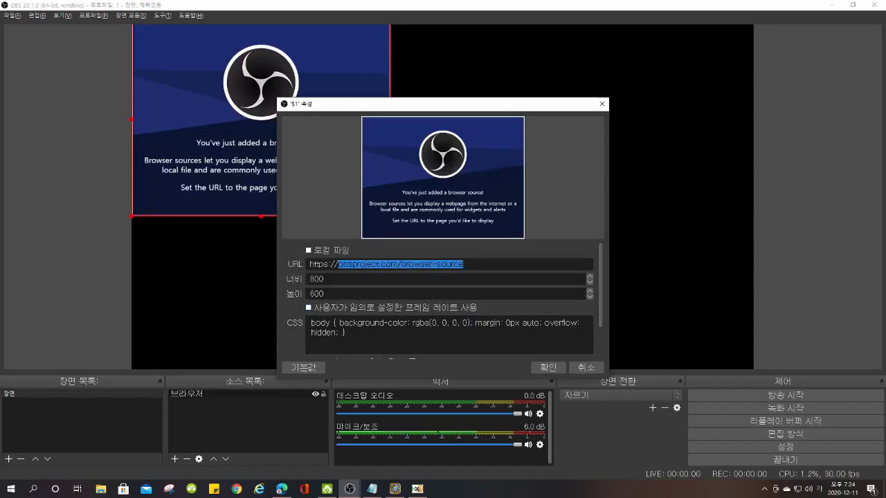
{"action": "type", "text": "ㅈ"}
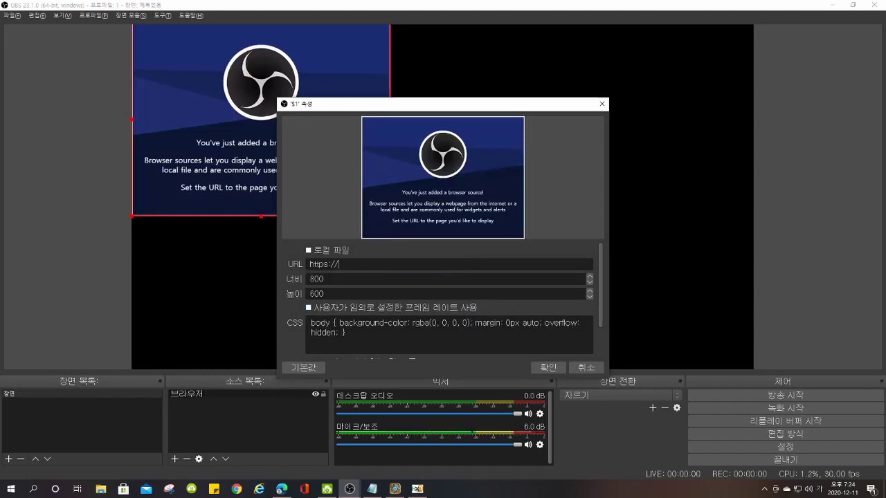
{"action": "type", "text": "ww.naver.com"}
{"action": "key", "text": "Return"}
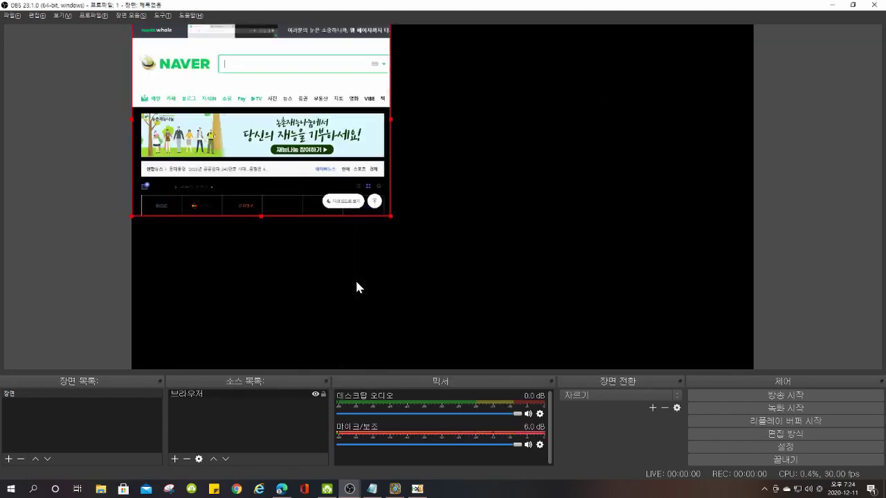
Enlarge the browser source to nearly full canvas height, center it horizontally, and finally remove it from the scene
{"action": "left_click_drag", "start_coordinate": [391, 217], "coordinate": [584, 318]}
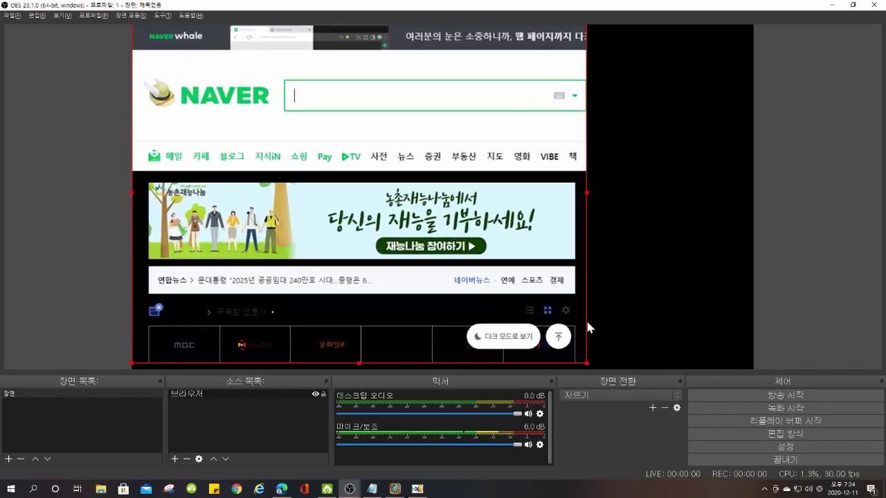
{"action": "left_click_drag", "start_coordinate": [389, 186], "coordinate": [416, 174]}
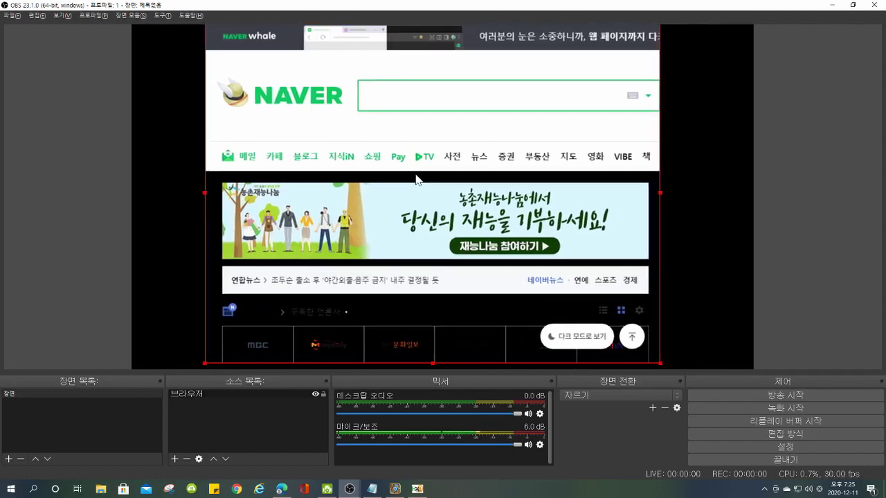
{"action": "left_click", "coordinate": [185, 460]}
{"action": "key", "text": "Return"}
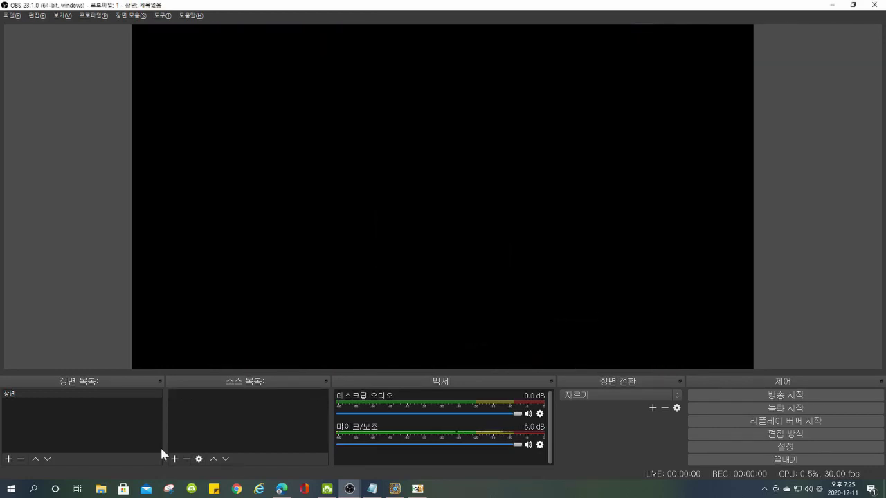
Switch to DroidCam Client to check the phone camera preview, and return to OBS
{"action": "left_click", "coordinate": [173, 459]}
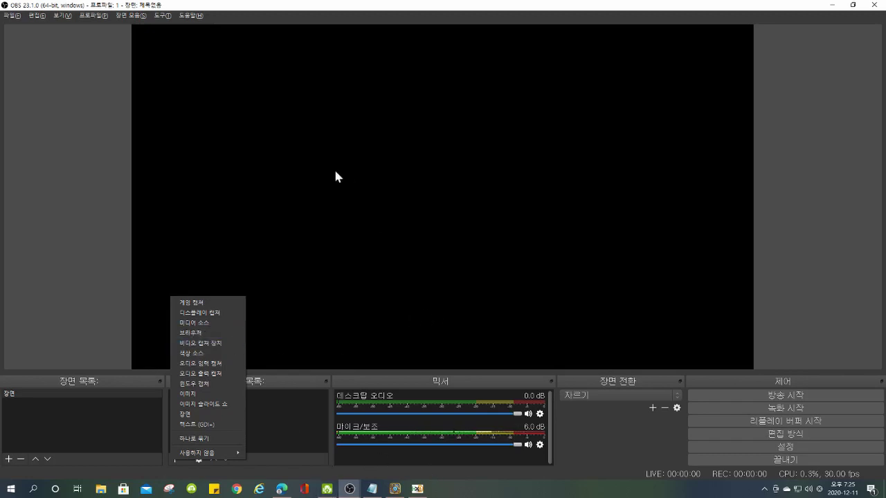
{"action": "left_click", "coordinate": [327, 488]}
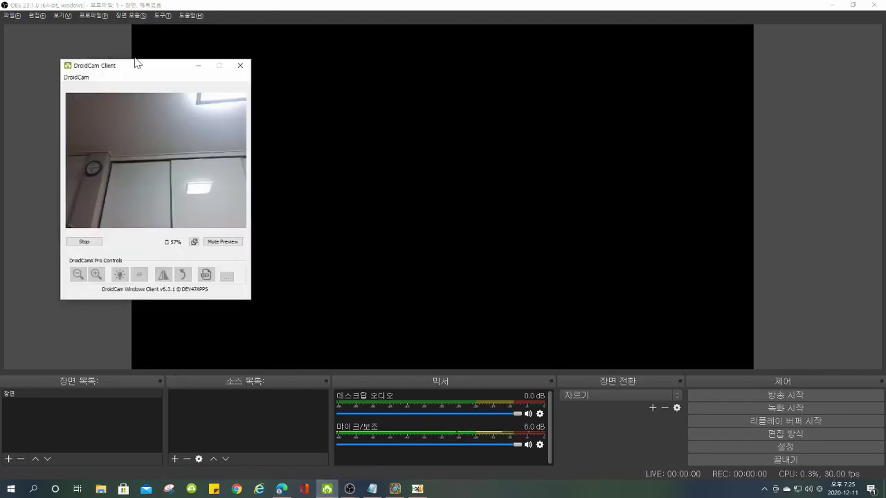
{"action": "mouse_move", "coordinate": [131, 67]}
{"action": "left_mouse_down"}
{"action": "mouse_move", "coordinate": [311, 61]}
{"action": "mouse_move", "coordinate": [302, 71]}
{"action": "mouse_move", "coordinate": [128, 68]}
{"action": "left_mouse_up"}
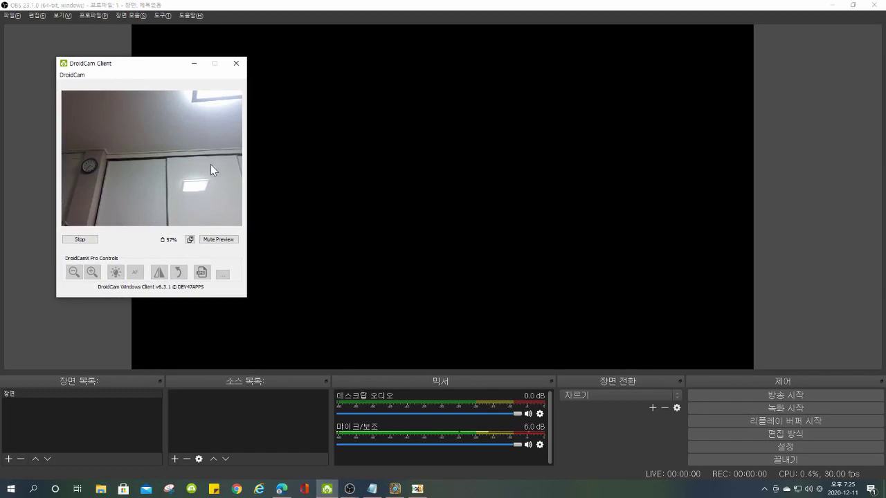
{"action": "left_click", "coordinate": [360, 181]}
Add a new video capture device source (비디오 캡쳐 장치) using DroidCam Source 3 as its device
{"action": "left_click", "coordinate": [175, 458]}
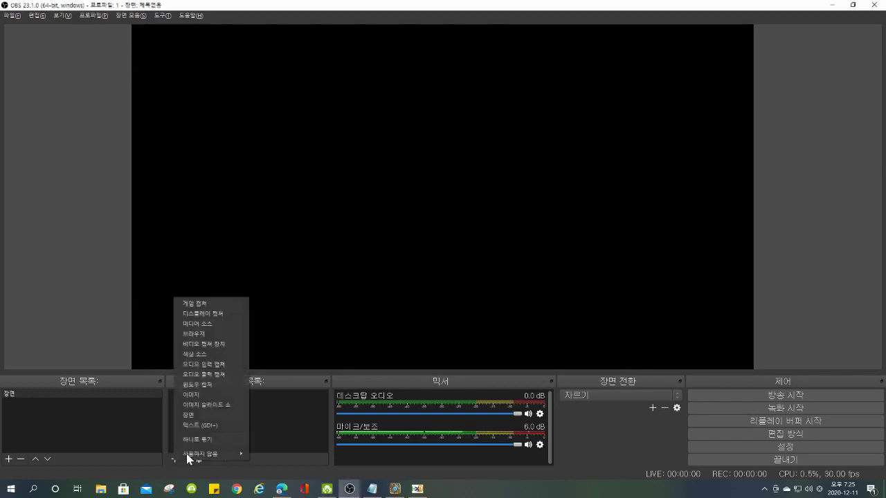
{"action": "left_click", "coordinate": [216, 342]}
{"action": "left_click", "coordinate": [469, 306]}
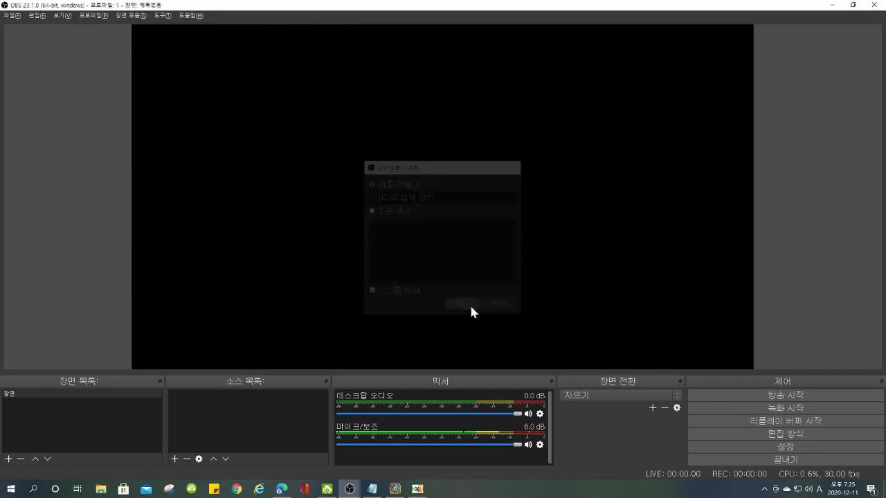
{"action": "left_click", "coordinate": [412, 198]}
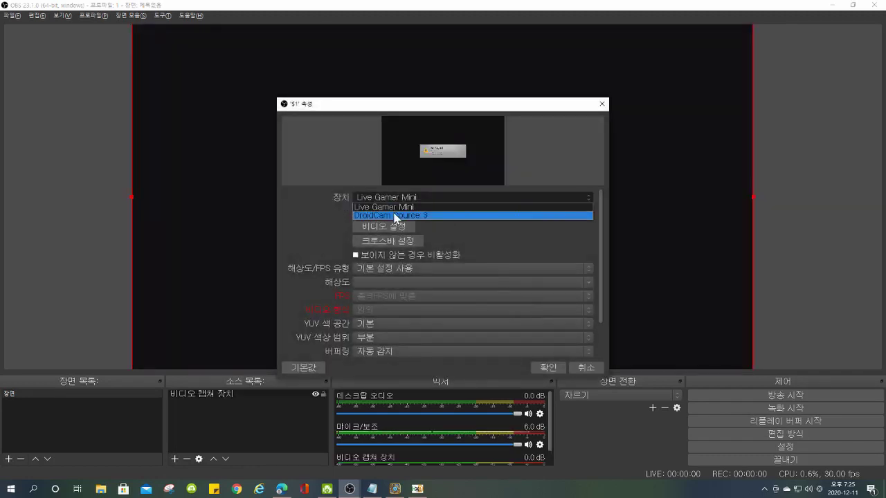
{"action": "left_click", "coordinate": [396, 216]}
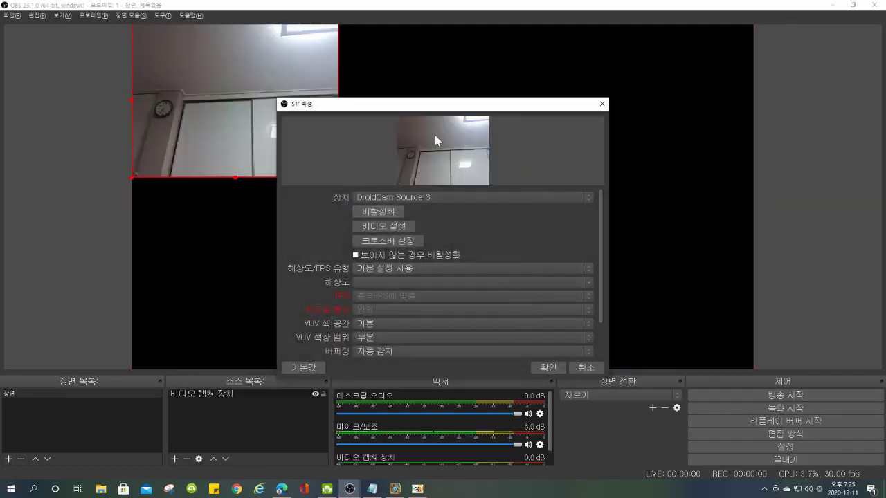
Place the camera source in the lower-right corner of the canvas and accept its remaining properties at their defaults
{"action": "left_click_drag", "start_coordinate": [183, 71], "coordinate": [600, 262]}
{"action": "scroll", "coordinate": [533, 317], "scroll_direction": "down", "scroll_amount": 2}
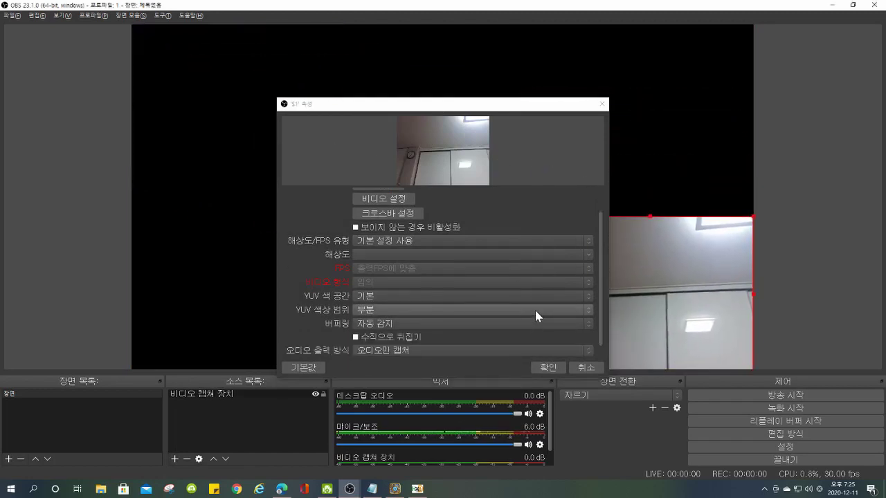
{"action": "left_click_drag", "start_coordinate": [603, 243], "coordinate": [602, 305]}
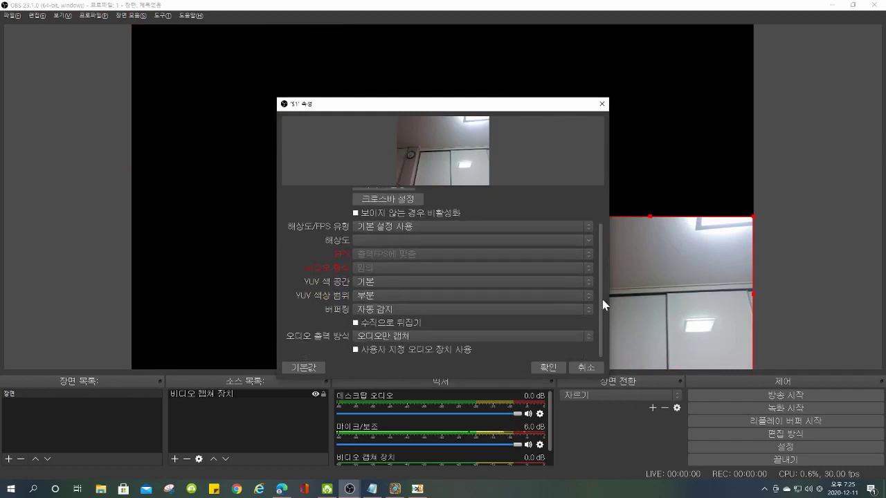
{"action": "left_click", "coordinate": [548, 367]}
{"action": "mouse_move", "coordinate": [653, 324]}
{"action": "left_mouse_down"}
{"action": "mouse_move", "coordinate": [635, 306]}
{"action": "mouse_move", "coordinate": [652, 322]}
{"action": "left_mouse_up"}
Remove the video capture device source from the scene and add a new color source (색상 소스) with the default name
{"action": "left_click", "coordinate": [186, 459]}
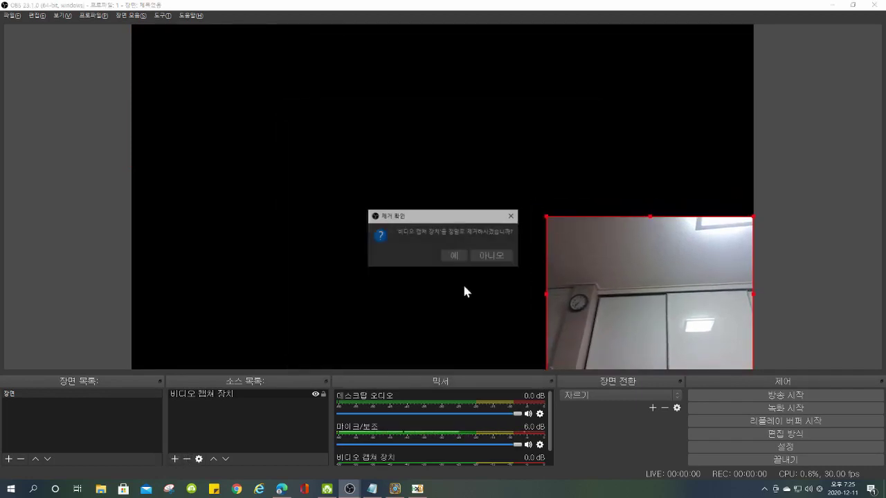
{"action": "left_click", "coordinate": [451, 256]}
{"action": "left_click", "coordinate": [174, 458]}
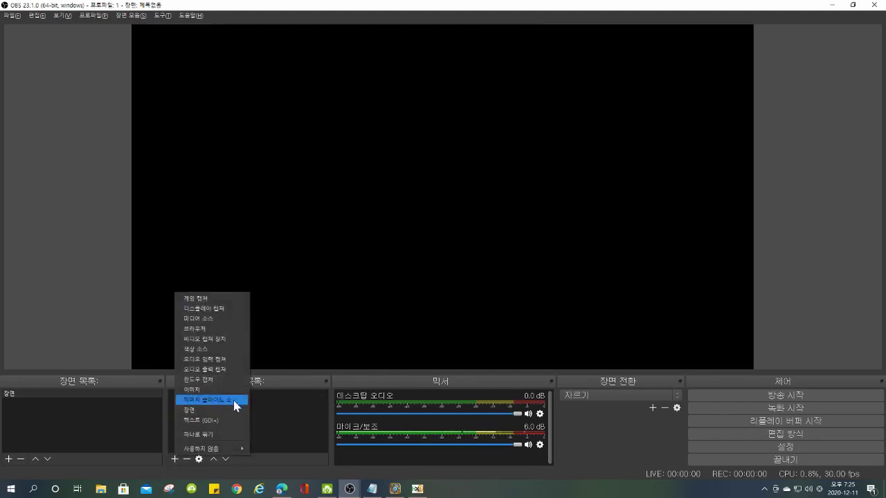
{"action": "left_click", "coordinate": [224, 348]}
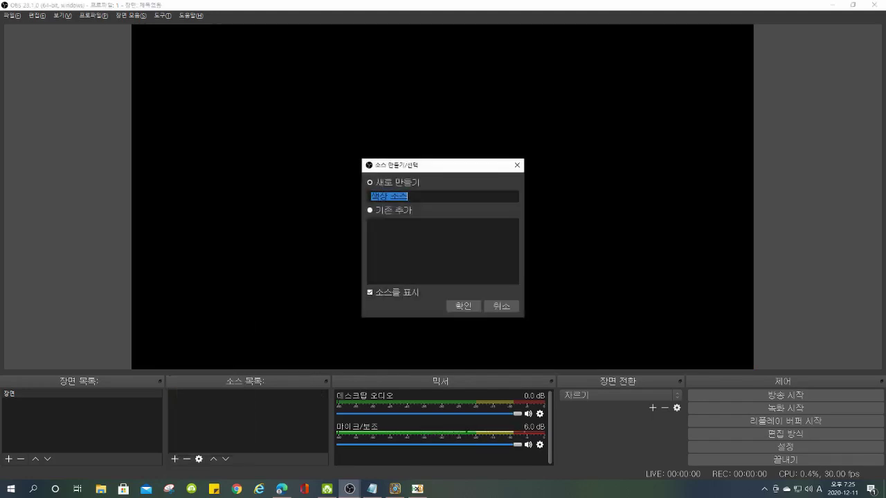
{"action": "left_click", "coordinate": [465, 309]}
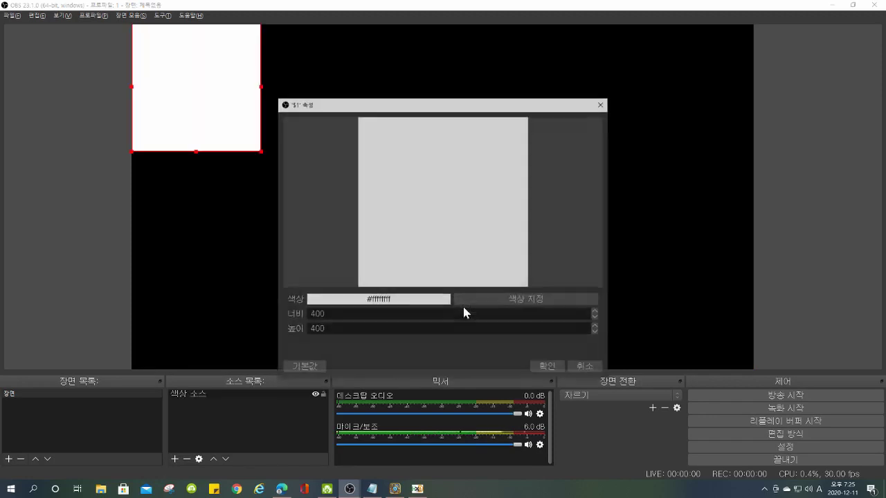
Give the color source the bright green color #ff27ff27 and a width of 500, and accept its properties
{"action": "left_click", "coordinate": [485, 299]}
{"action": "left_click", "coordinate": [490, 165]}
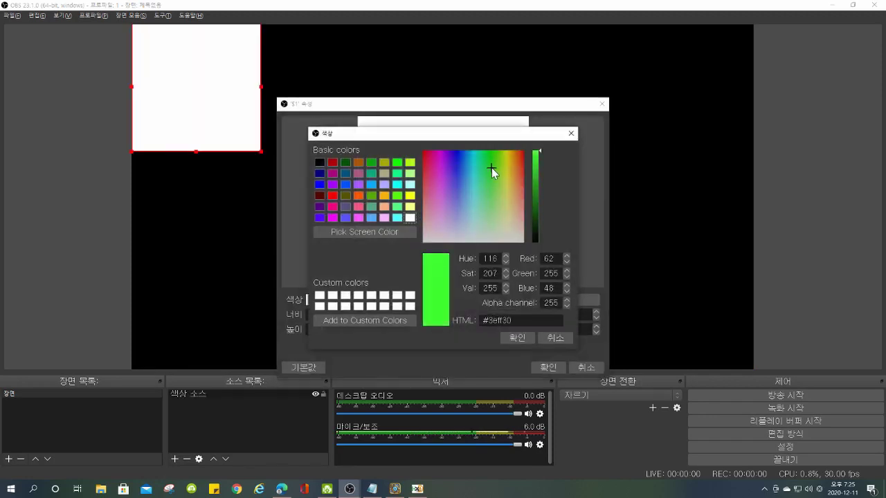
{"action": "left_click", "coordinate": [520, 338]}
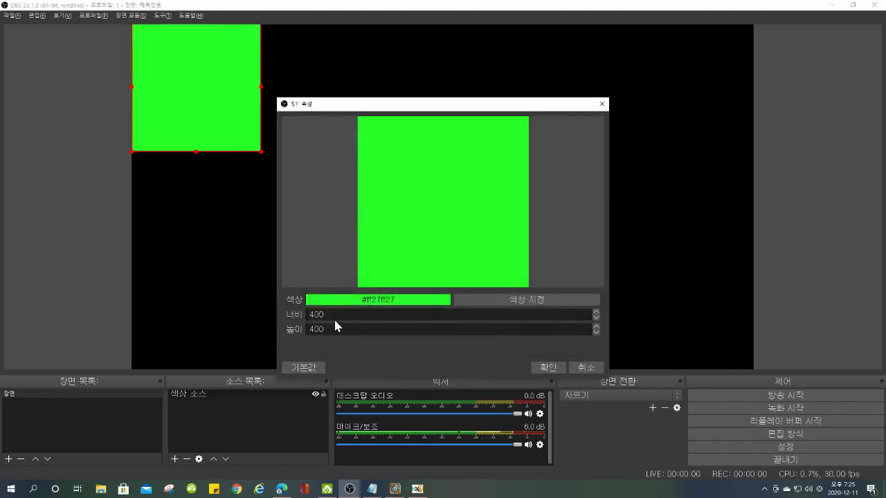
{"action": "key", "text": "Tab"}
{"action": "type", "text": "500"}
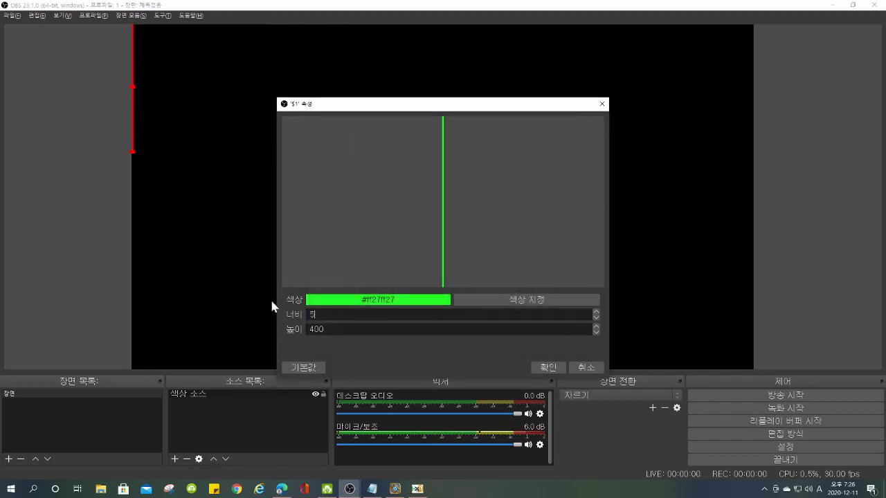
{"action": "left_click", "coordinate": [545, 367]}
Enlarge the green color source until it covers the whole canvas, and finally remove it from the scene
{"action": "left_click_drag", "start_coordinate": [293, 149], "coordinate": [753, 333]}
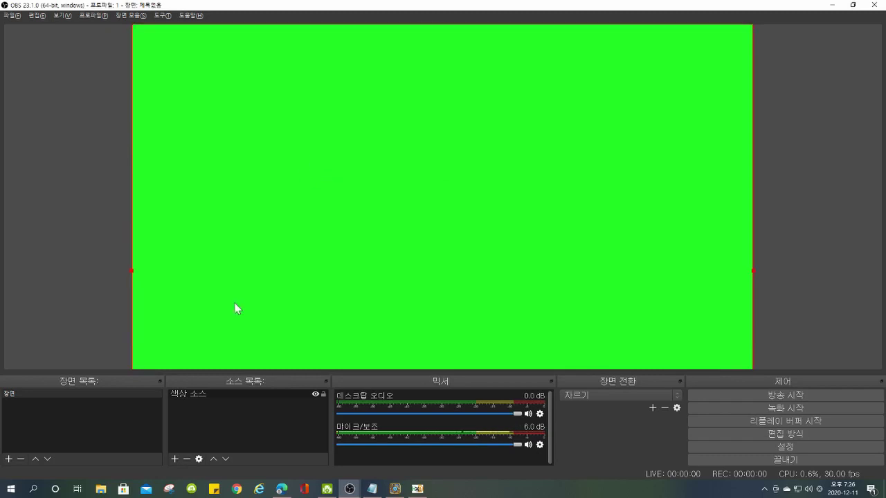
{"action": "left_click", "coordinate": [185, 459]}
{"action": "left_click", "coordinate": [451, 254]}
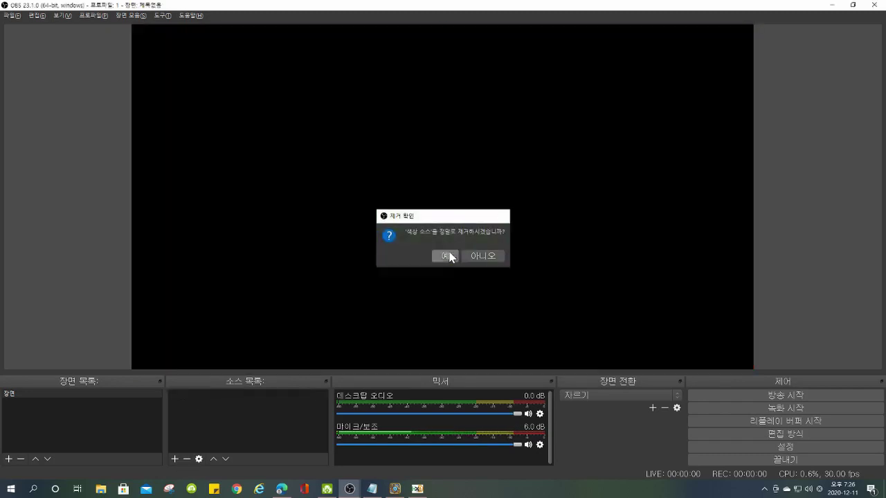
Review the desktop and microphone device assignments in the audio settings, and close the settings without changes
{"action": "left_click", "coordinate": [175, 459]}
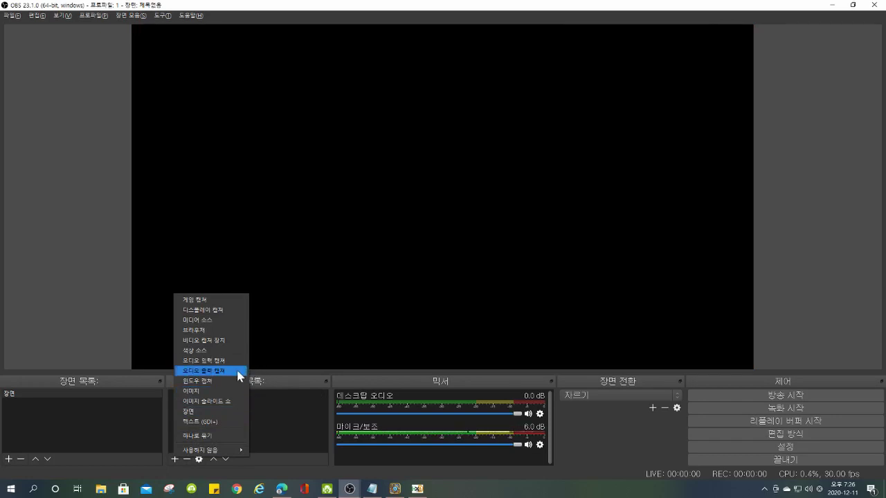
{"action": "left_click", "coordinate": [14, 15]}
{"action": "left_click", "coordinate": [22, 55]}
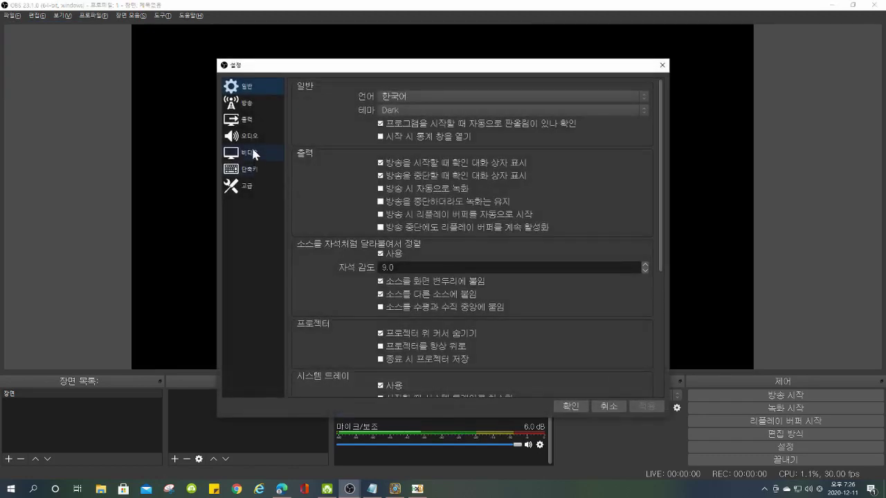
{"action": "left_click", "coordinate": [251, 138]}
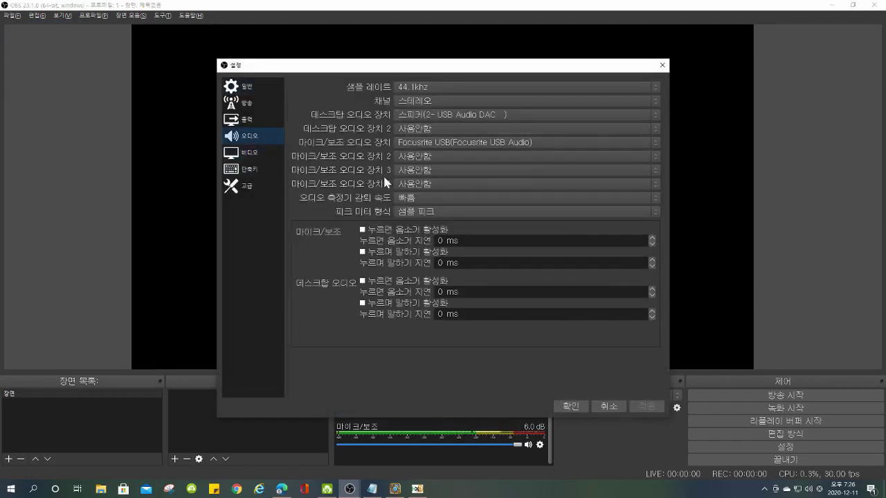
{"action": "left_click", "coordinate": [662, 66]}
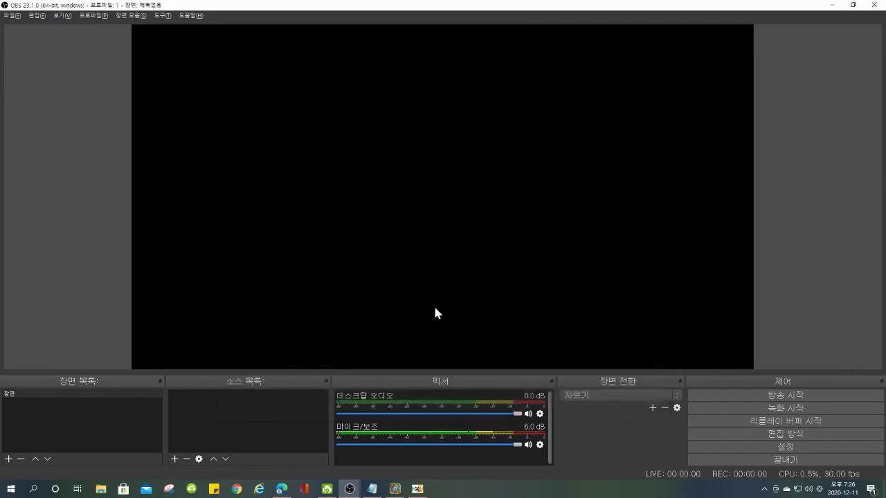
Add a new window capture source (윈도우 캡쳐) that captures the HxD window ([HxD.exe]: HxD)
{"action": "left_click", "coordinate": [174, 459]}
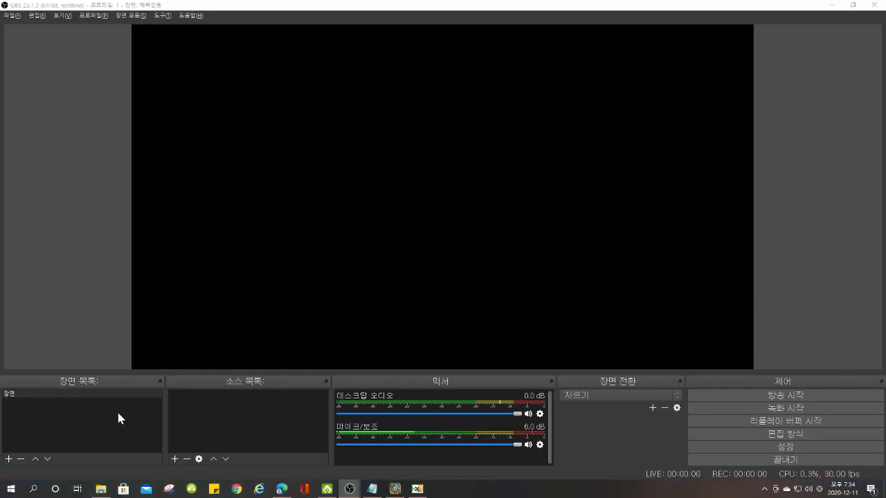
{"action": "left_click", "coordinate": [175, 459]}
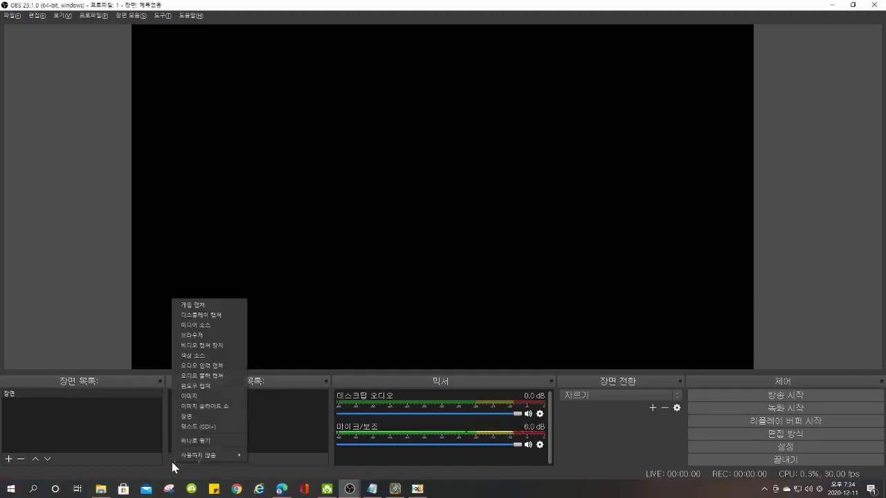
{"action": "left_click", "coordinate": [239, 385]}
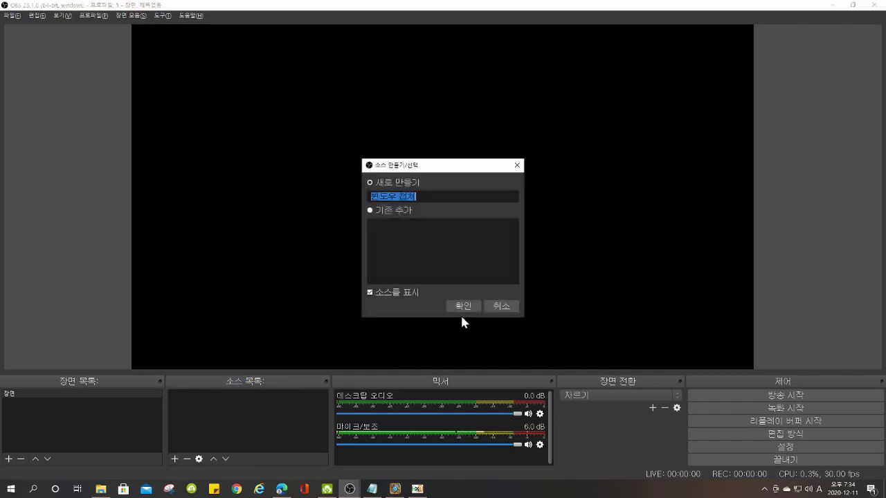
{"action": "left_click", "coordinate": [464, 307]}
{"action": "left_click", "coordinate": [429, 298]}
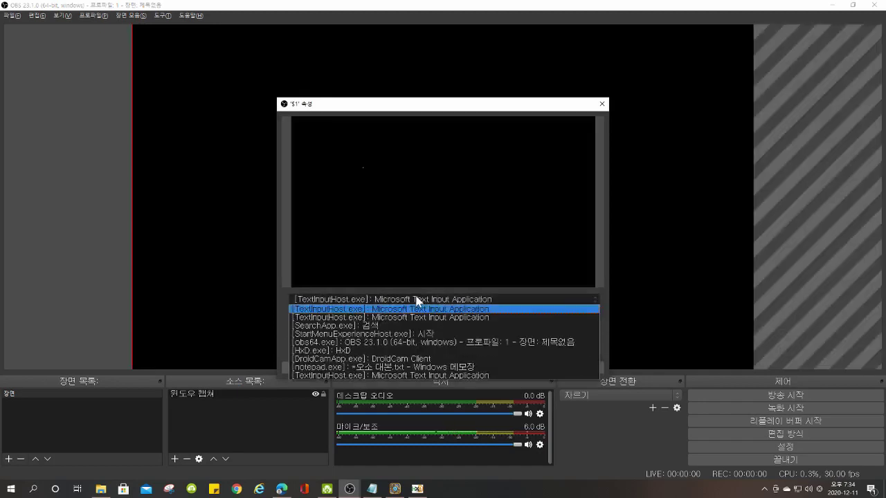
{"action": "left_click", "coordinate": [339, 350]}
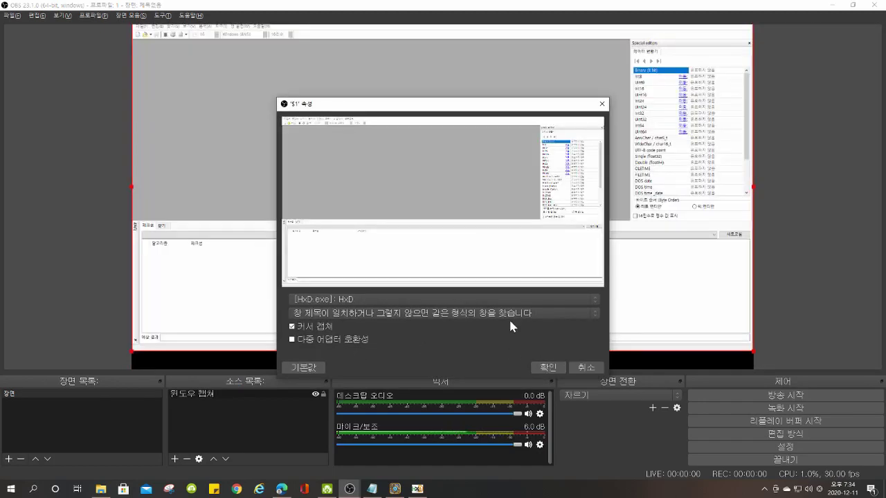
{"action": "left_click", "coordinate": [541, 367]}
Shift the HxD window capture slightly downward on the canvas, and finally remove it from the scene
{"action": "left_click_drag", "start_coordinate": [308, 165], "coordinate": [308, 169]}
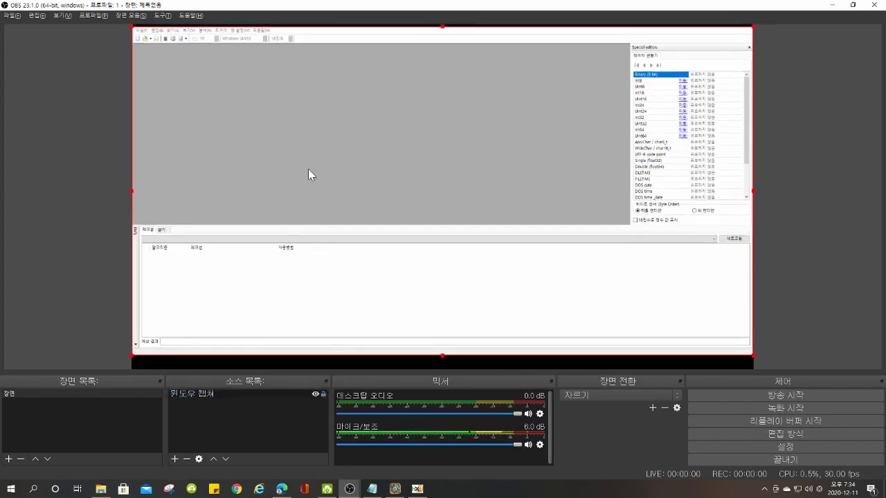
{"action": "left_click", "coordinate": [186, 459]}
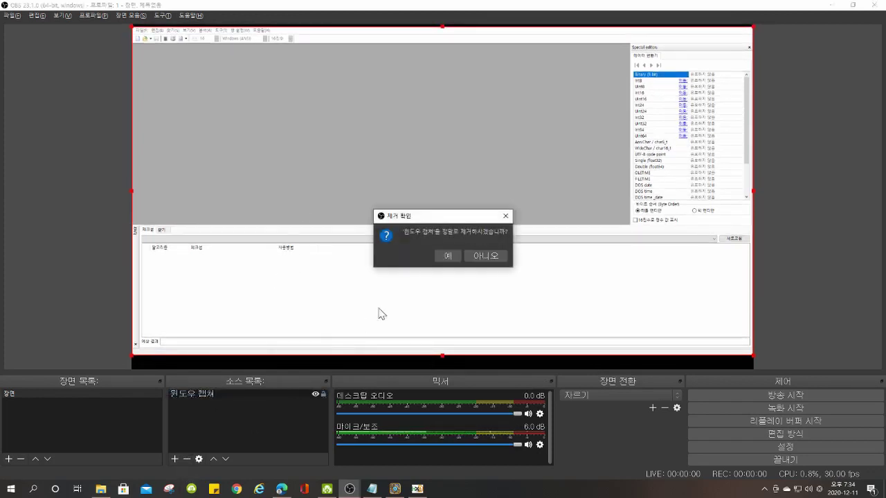
{"action": "left_click", "coordinate": [450, 253]}
Add a new image source (이미지) using cat.jpg from the desktop and place it near the middle of the canvas
{"action": "left_click", "coordinate": [175, 459]}
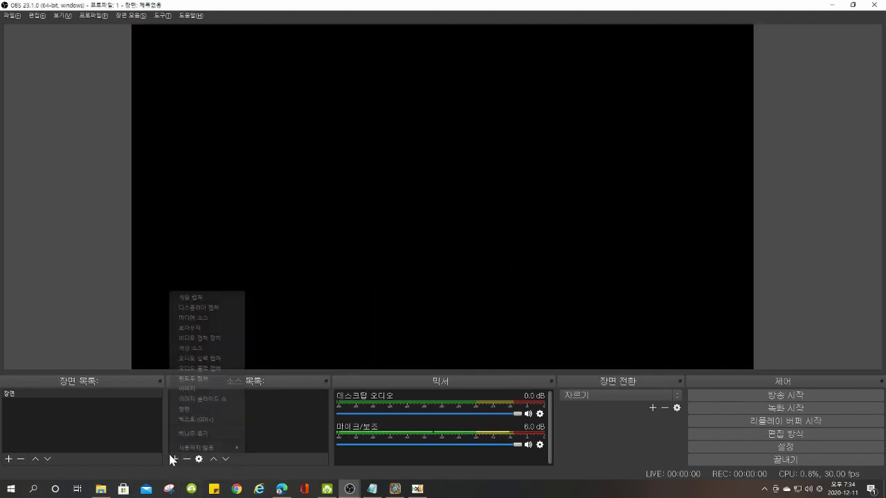
{"action": "left_click", "coordinate": [219, 380]}
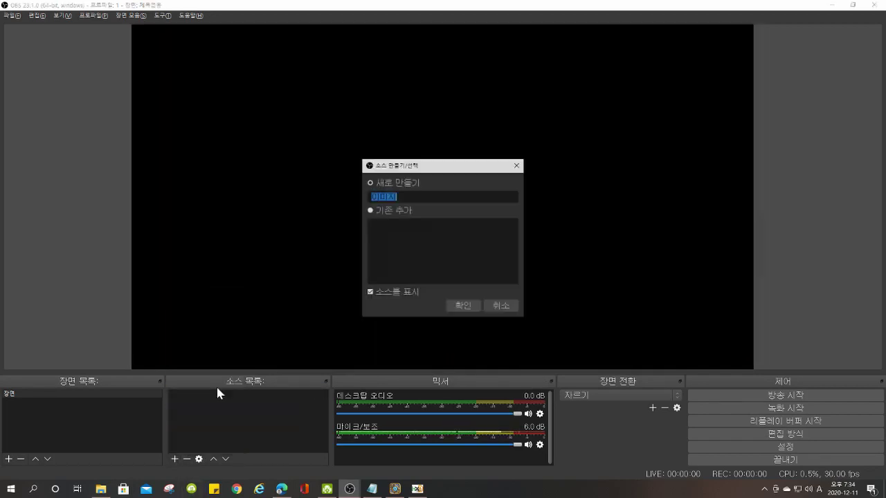
{"action": "left_click", "coordinate": [462, 306]}
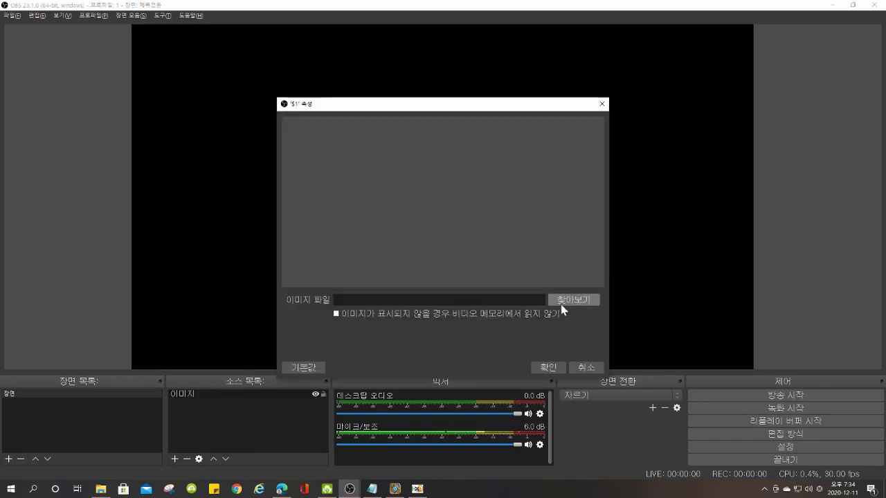
{"action": "left_click", "coordinate": [568, 301]}
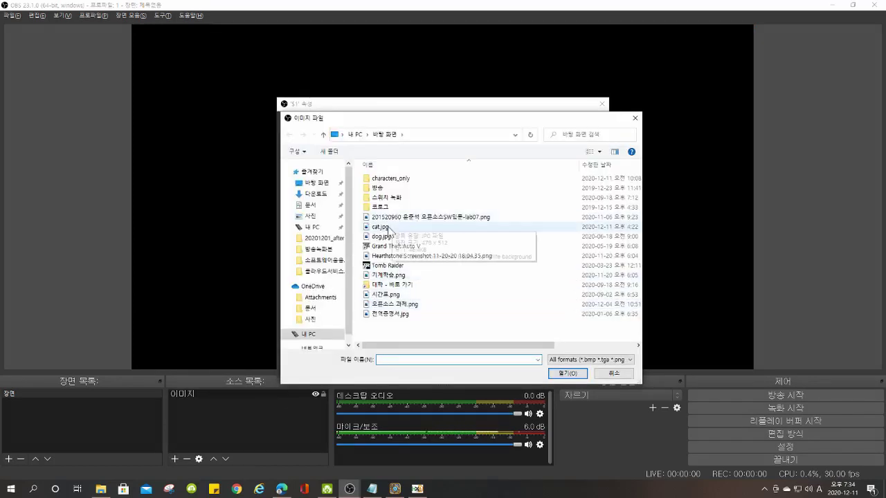
{"action": "double_click", "coordinate": [385, 234]}
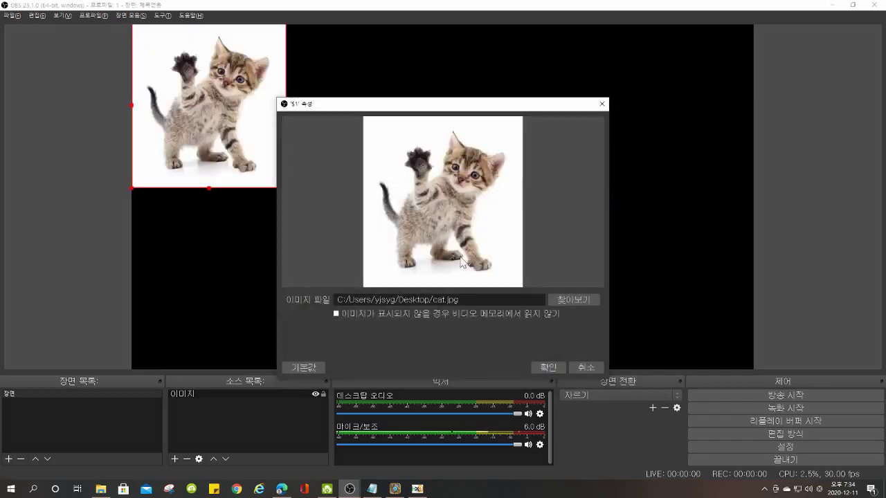
{"action": "left_click", "coordinate": [548, 367]}
{"action": "left_click_drag", "start_coordinate": [249, 137], "coordinate": [455, 200]}
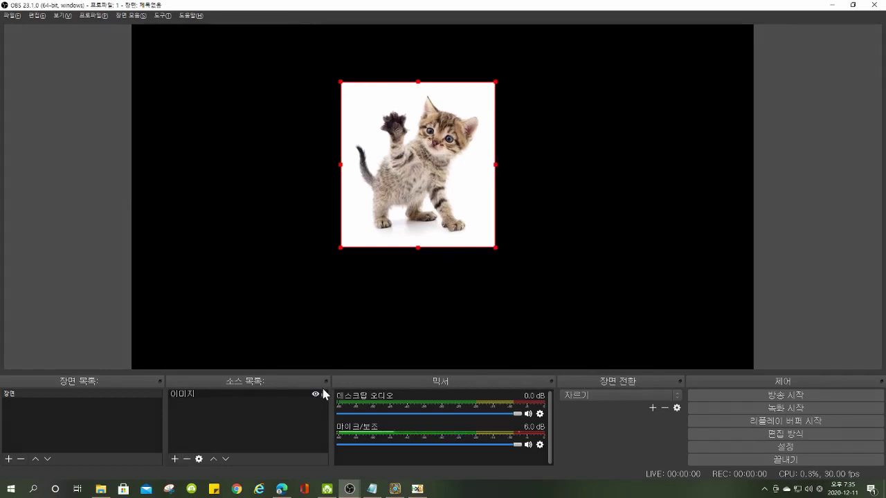
Add a new image slide show source (이미지 슬라이드 쇼) with the default name above the cat image
{"action": "left_click", "coordinate": [175, 458]}
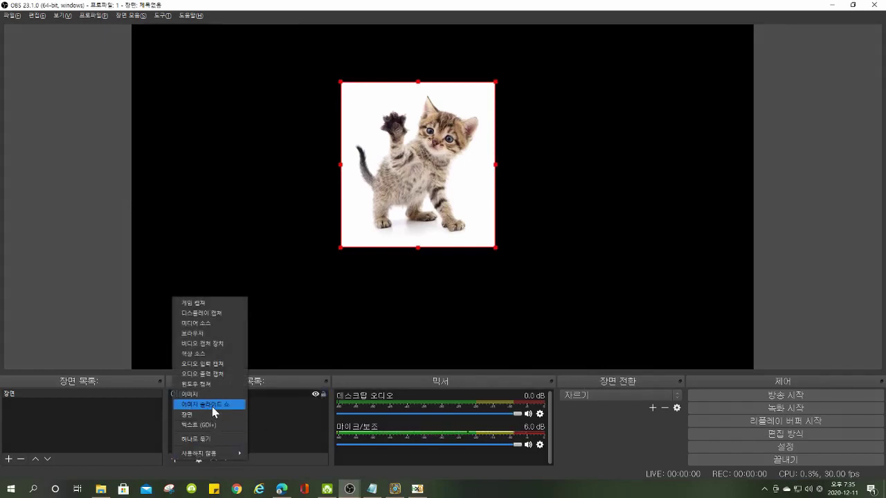
{"action": "left_click", "coordinate": [212, 407]}
{"action": "left_click", "coordinate": [474, 306]}
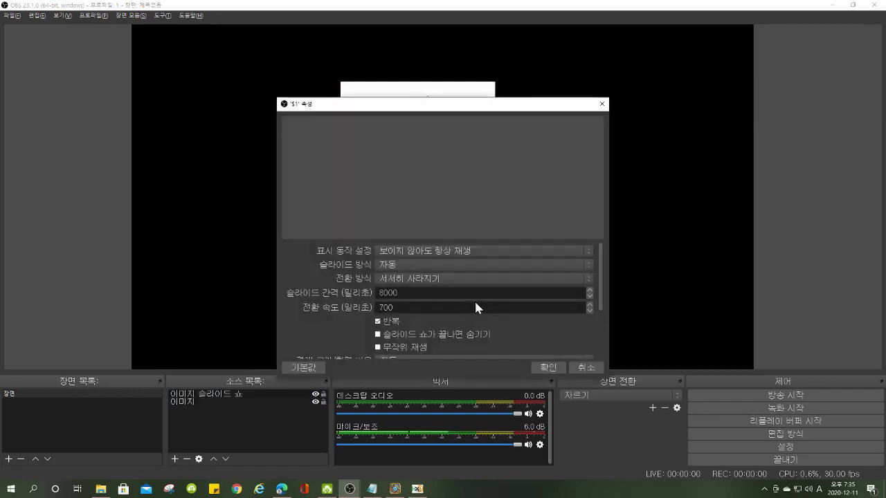
Add cat.jpg and dog.jpg from the desktop to the slide show's image file list
{"action": "scroll", "coordinate": [601, 277], "scroll_direction": "down", "scroll_amount": 5}
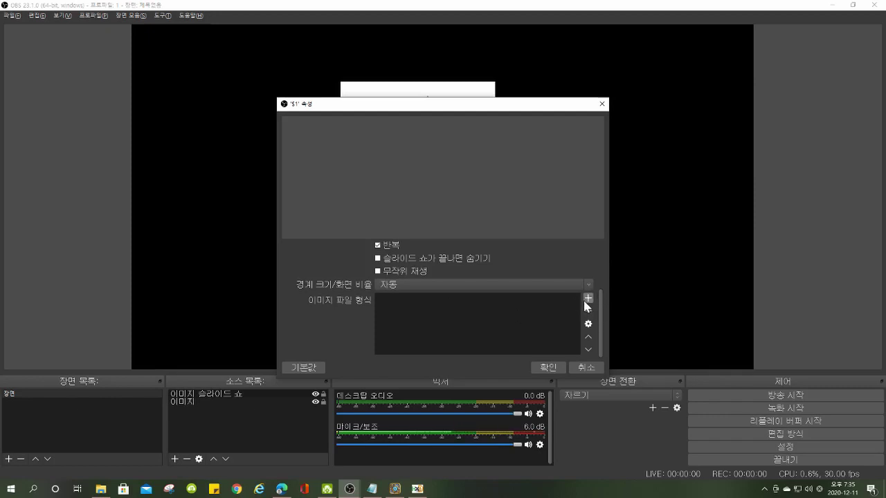
{"action": "left_click", "coordinate": [587, 303]}
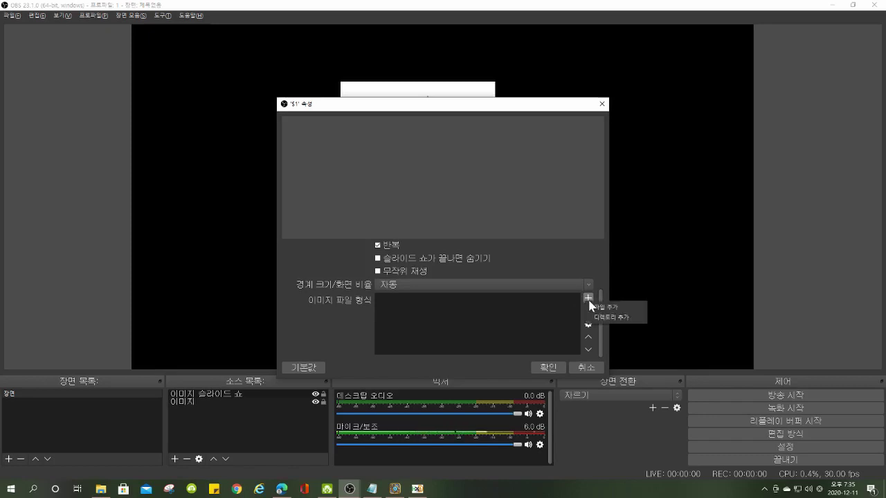
{"action": "left_click", "coordinate": [602, 309]}
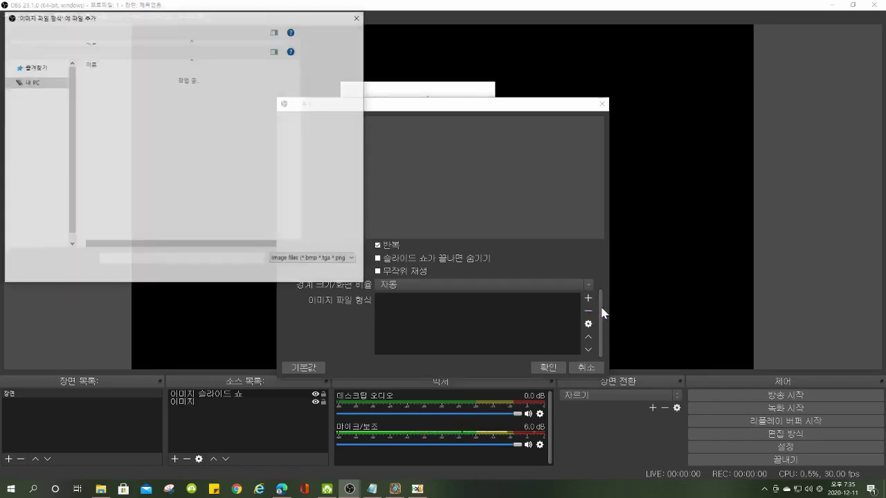
{"action": "left_click", "coordinate": [117, 137], "text": "ctrl"}
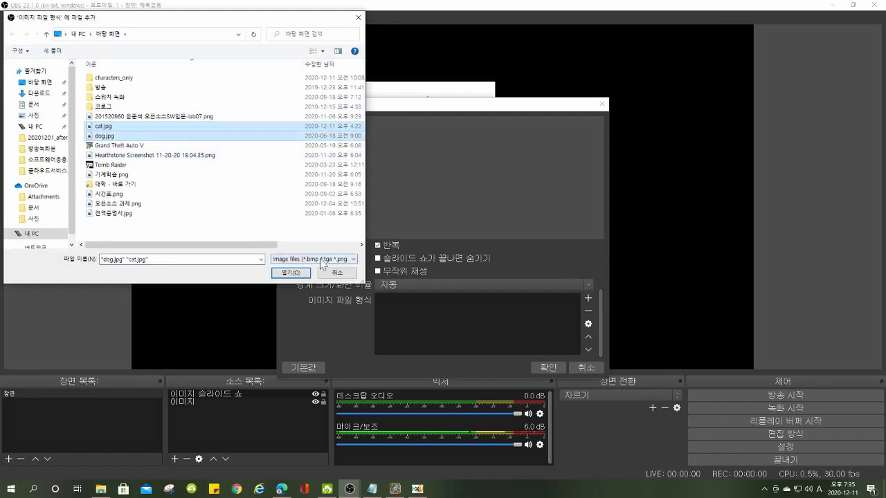
{"action": "left_click", "coordinate": [291, 272]}
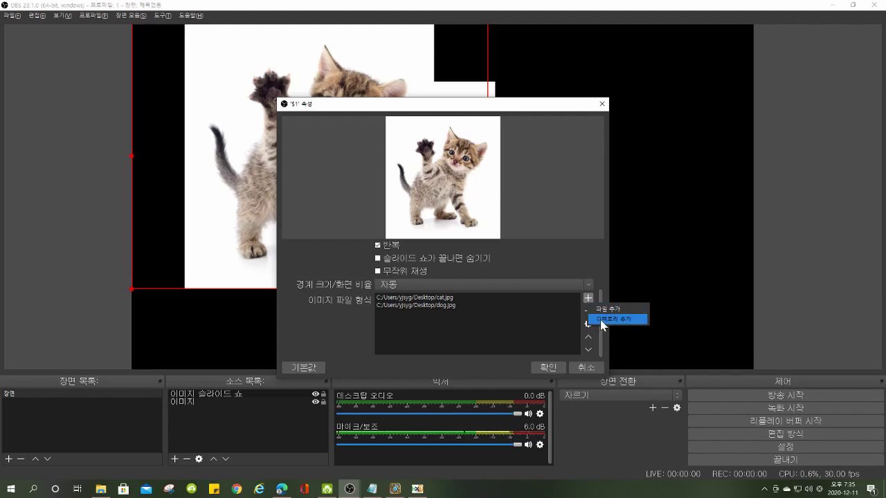
{"action": "left_click", "coordinate": [540, 315]}
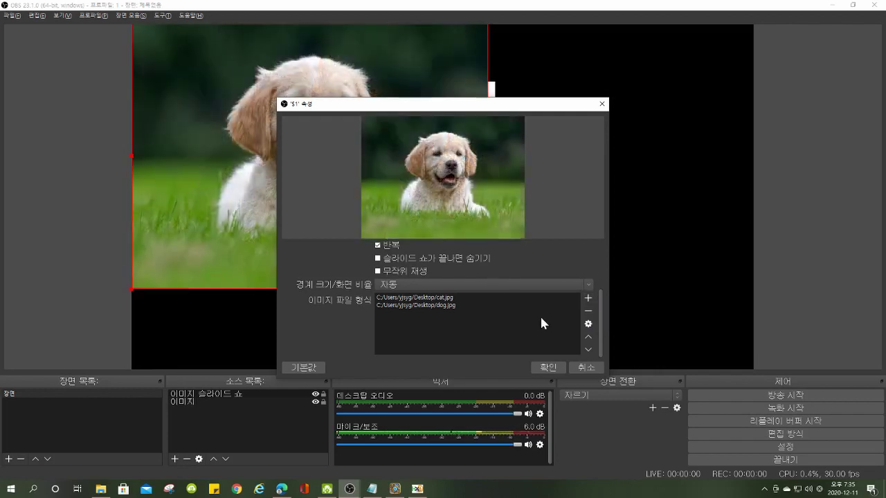
{"action": "left_click_drag", "start_coordinate": [602, 318], "coordinate": [609, 248]}
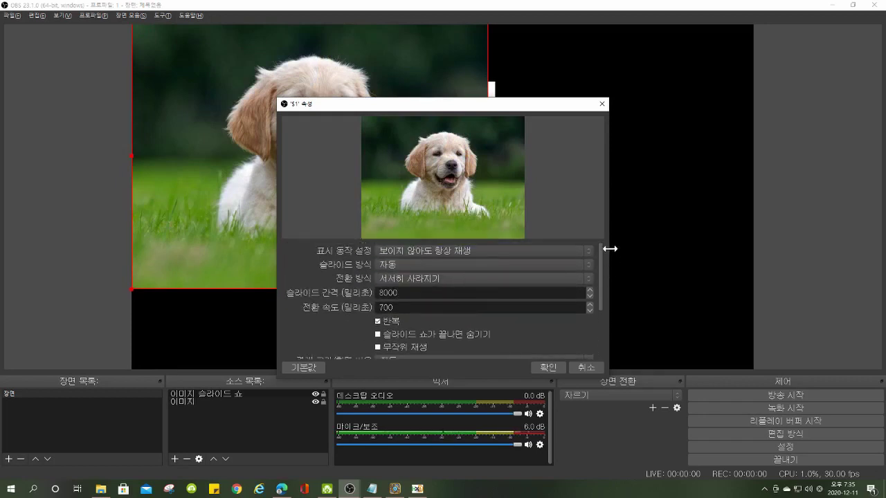
Set the slide show's visibility behavior to 보이지 않아도 항상 재생 and its slide mode to 자동
{"action": "left_click", "coordinate": [410, 251]}
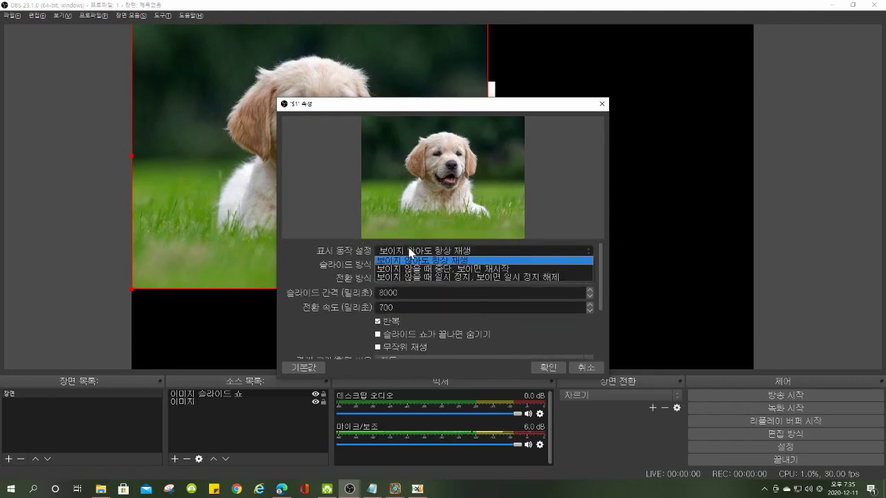
{"action": "left_click", "coordinate": [501, 260]}
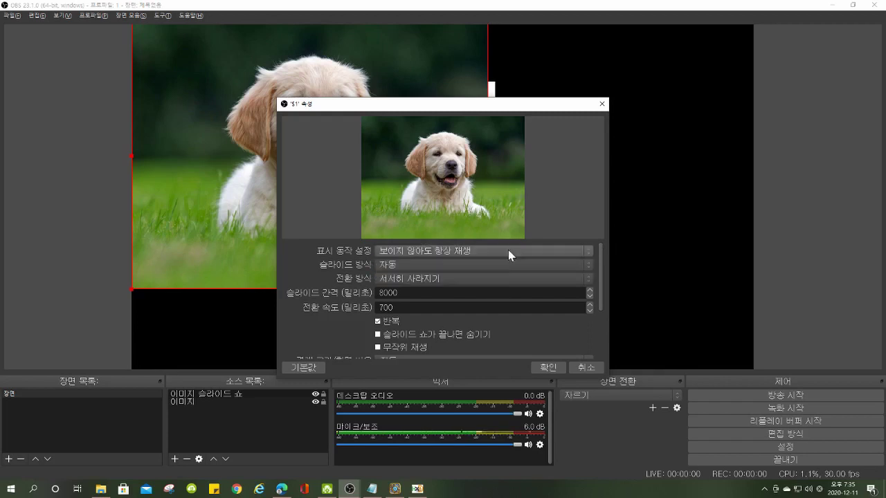
{"action": "left_click", "coordinate": [474, 265]}
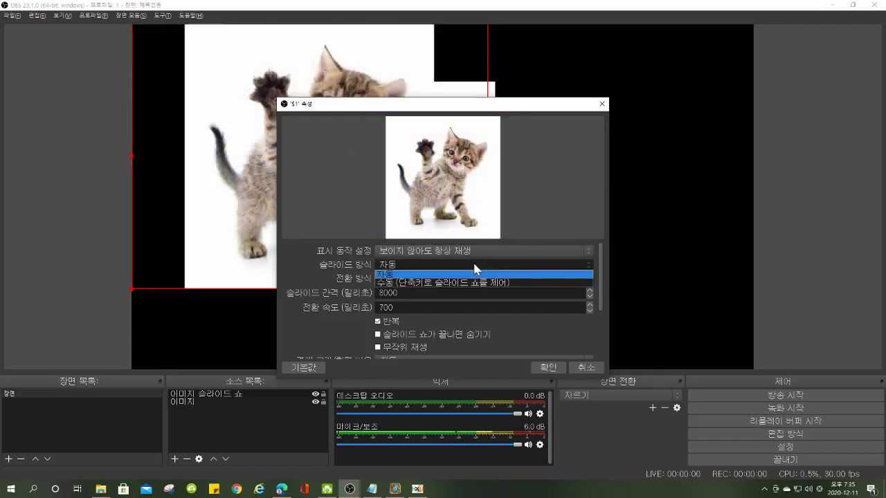
{"action": "left_click", "coordinate": [432, 273]}
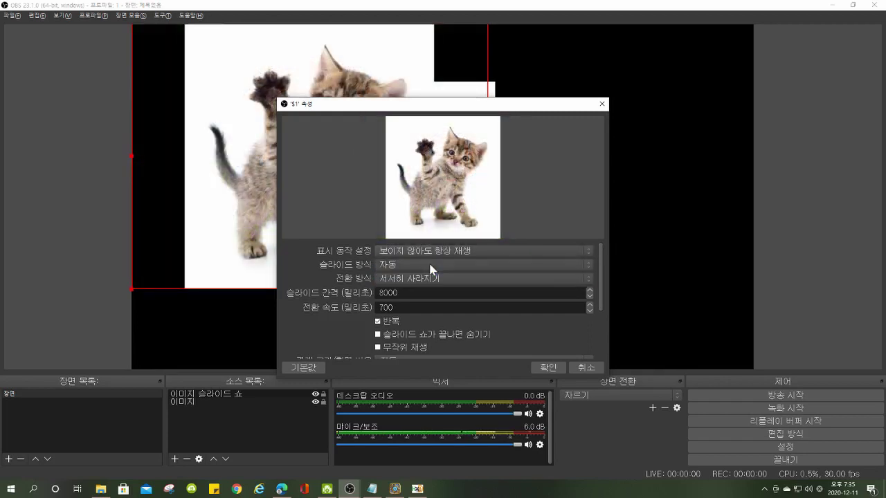
Try the 밀어내기 transition for the slide show, and finally set the transition to 슬라이드
{"action": "left_click", "coordinate": [581, 277]}
{"action": "left_click", "coordinate": [533, 288]}
{"action": "left_click_drag", "start_coordinate": [460, 107], "coordinate": [576, 75]}
{"action": "left_click", "coordinate": [518, 246]}
{"action": "left_click", "coordinate": [518, 273]}
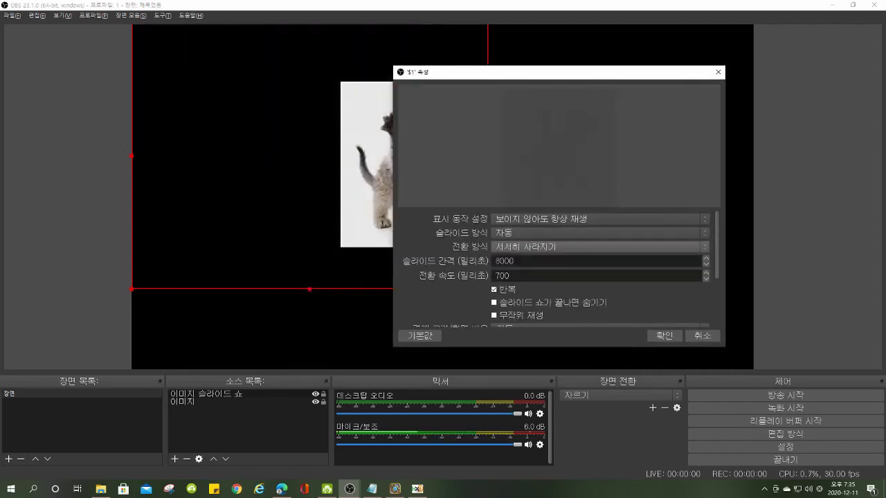
{"action": "left_click", "coordinate": [525, 249]}
{"action": "left_click", "coordinate": [525, 274]}
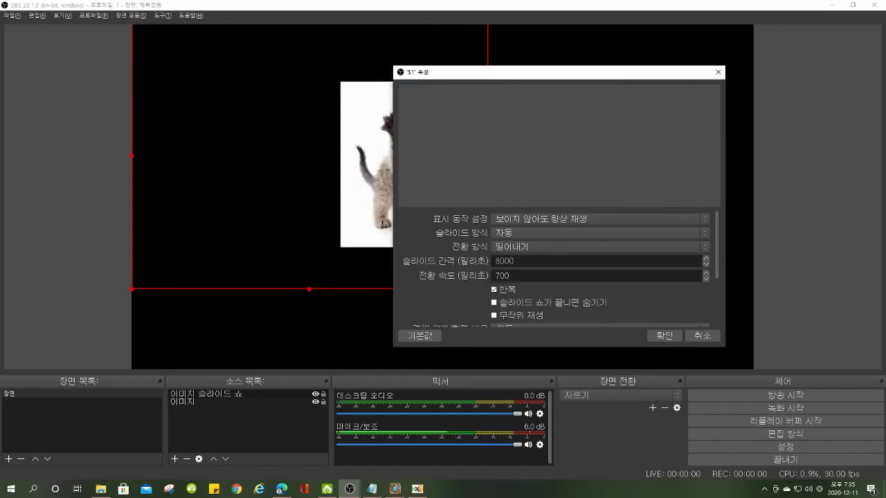
{"action": "left_click", "coordinate": [527, 249]}
{"action": "left_click", "coordinate": [524, 281]}
Try a slide interval (슬라이드 간격) of 200 ms, and finally set it to 400 ms
{"action": "left_click", "coordinate": [531, 261]}
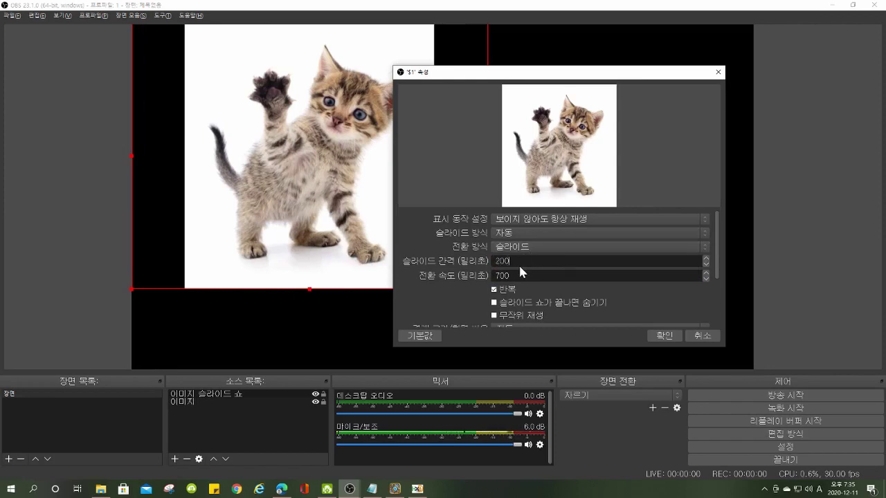
{"action": "key", "text": "Tab"}
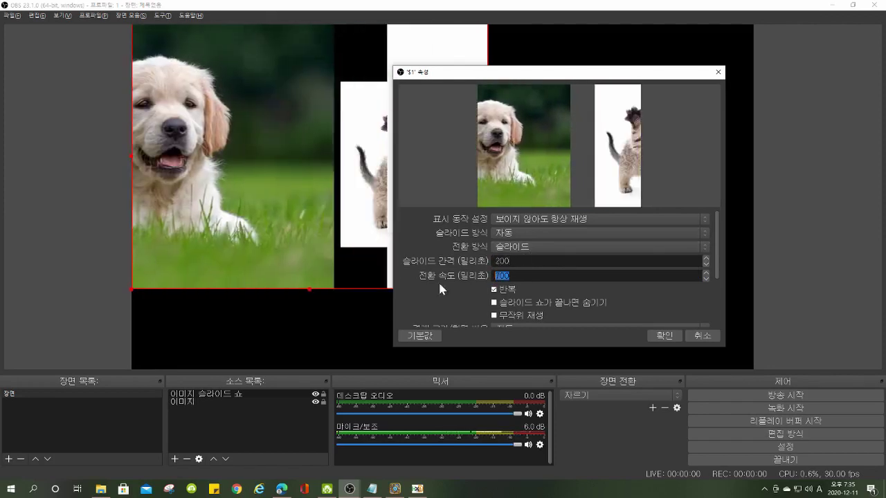
{"action": "key", "text": "shift+Tab"}
{"action": "type", "text": "400"}
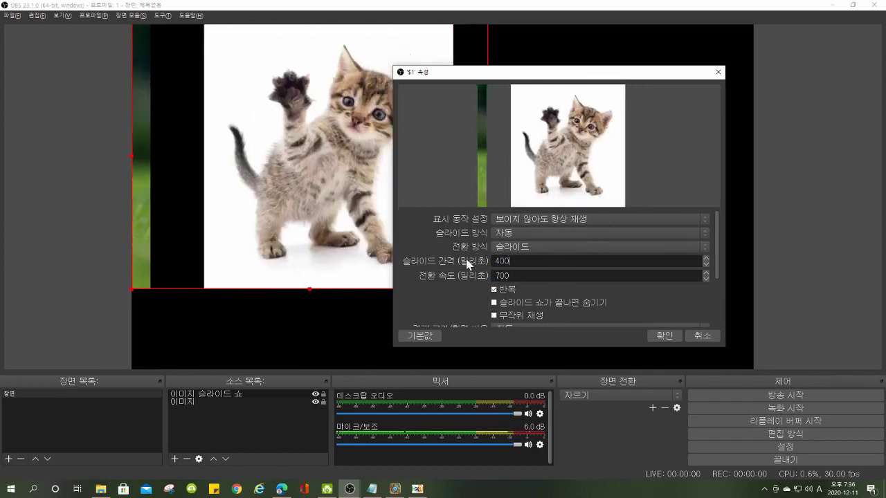
Set the slide show's transition speed (전환 속도) to 1000 ms
{"action": "key", "text": "Tab"}
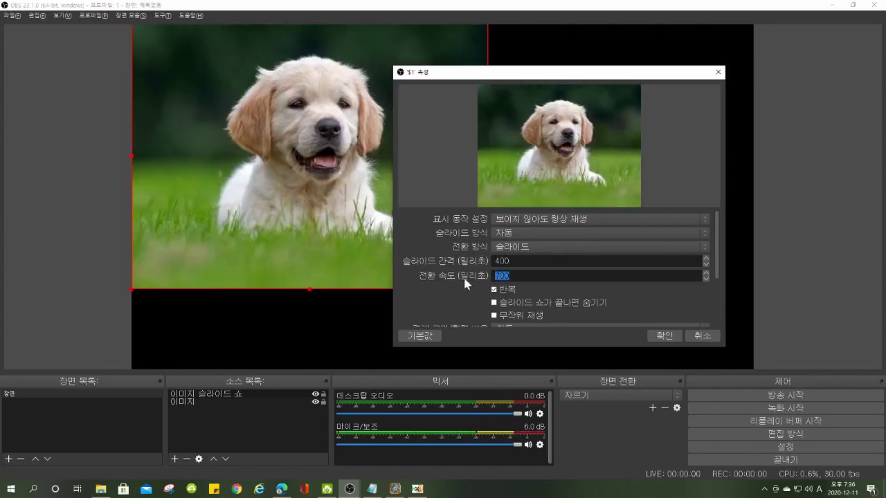
{"action": "type", "text": "80"}
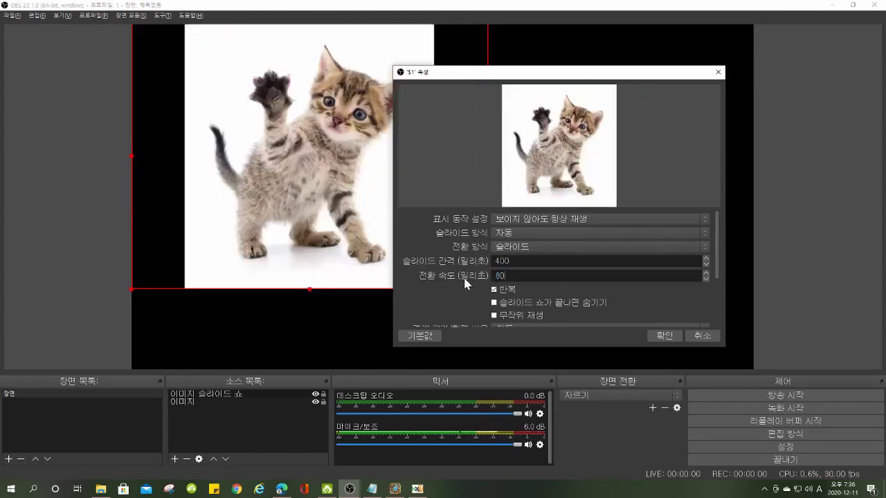
{"action": "key", "text": "BackSpace"}
{"action": "key", "text": "BackSpace"}
{"action": "type", "text": "1000"}
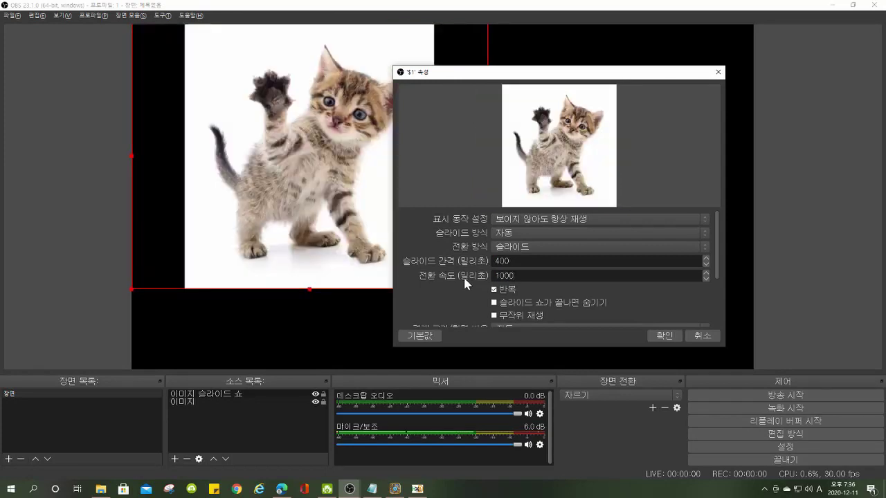
Review the remaining slide show options, apply the properties, and place the slide show in the right half of the canvas
{"action": "scroll", "coordinate": [520, 290], "scroll_direction": "down", "scroll_amount": 2}
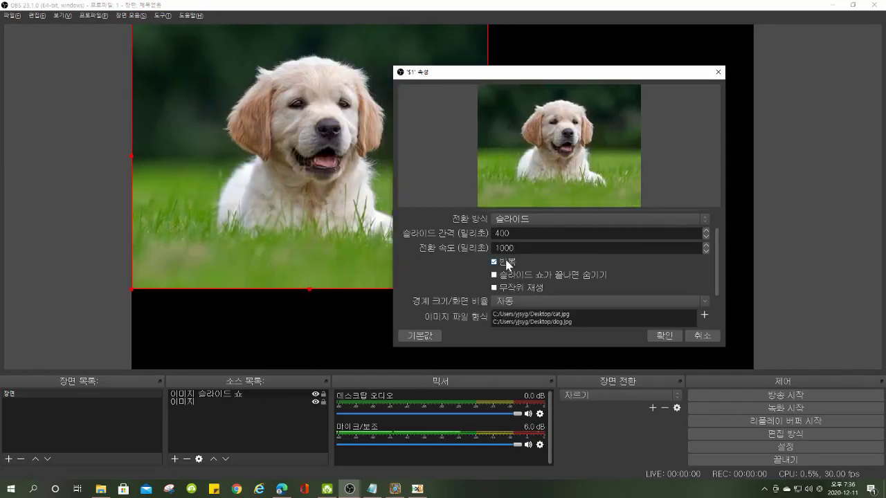
{"action": "scroll", "coordinate": [505, 277], "scroll_direction": "down", "scroll_amount": 2}
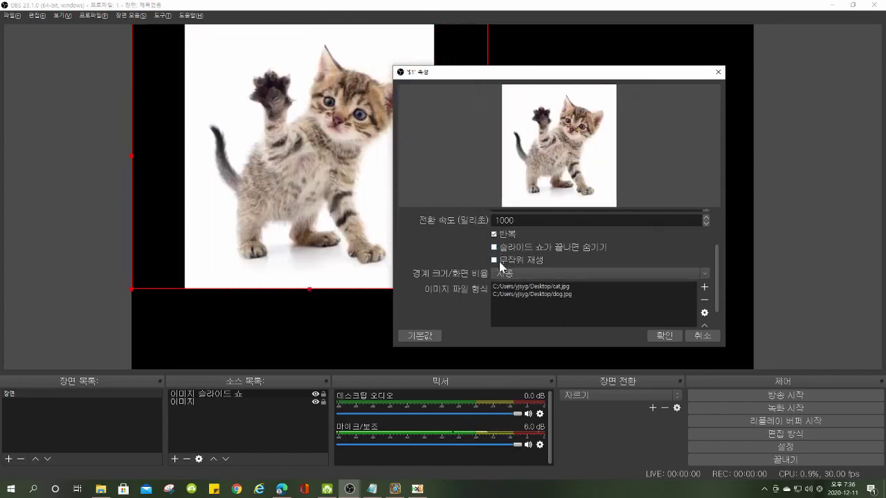
{"action": "scroll", "coordinate": [501, 267], "scroll_direction": "down", "scroll_amount": 1}
{"action": "left_click", "coordinate": [663, 336]}
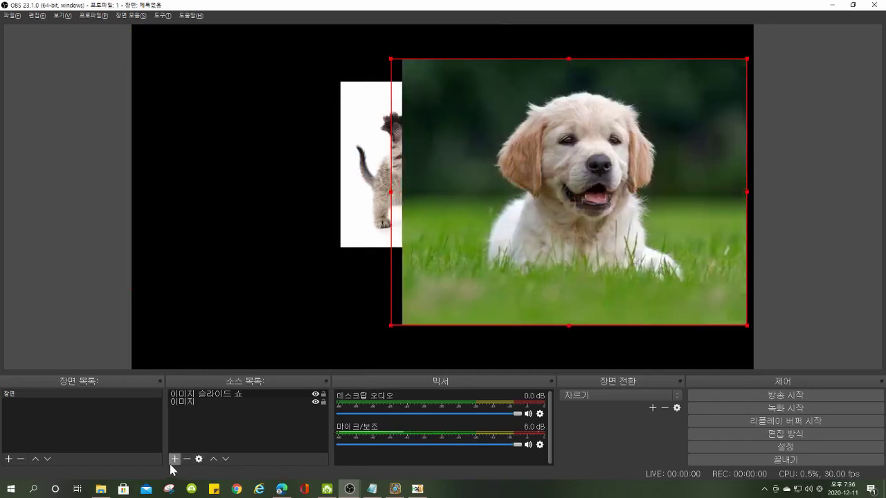
Hide both the slide show and the image source in the scene
{"action": "left_click", "coordinate": [316, 395]}
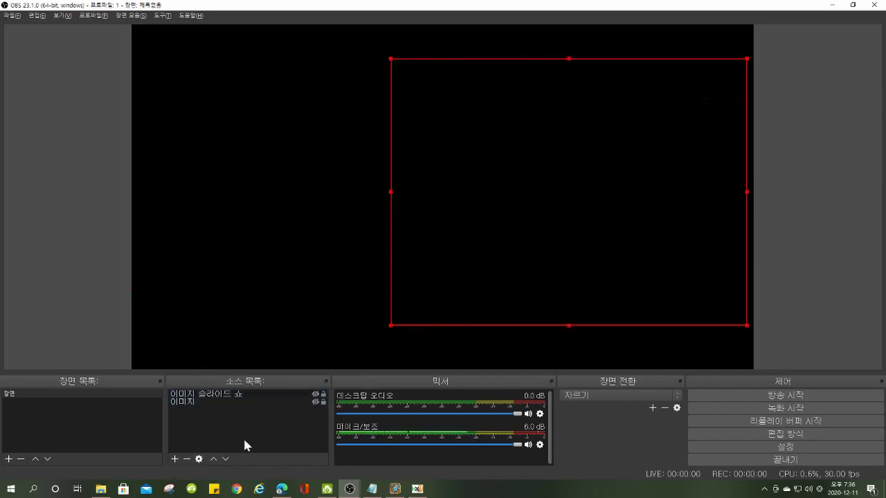
{"action": "left_click", "coordinate": [176, 459]}
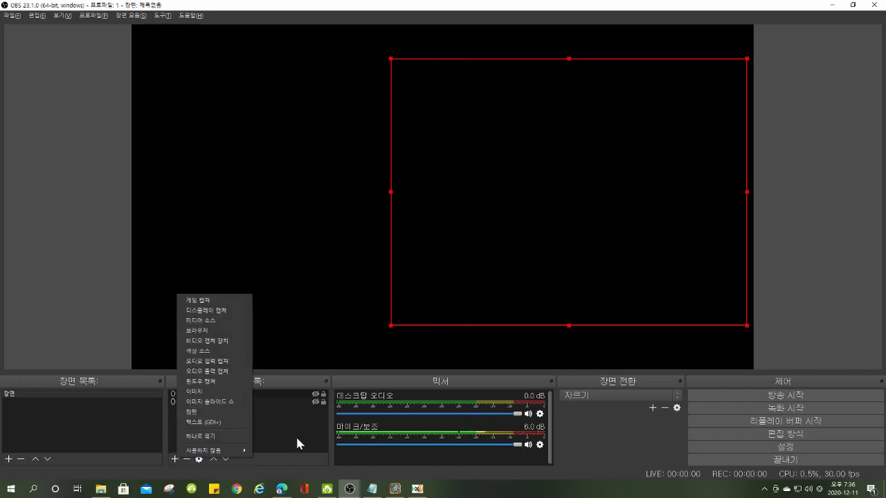
{"action": "left_click", "coordinate": [216, 440]}
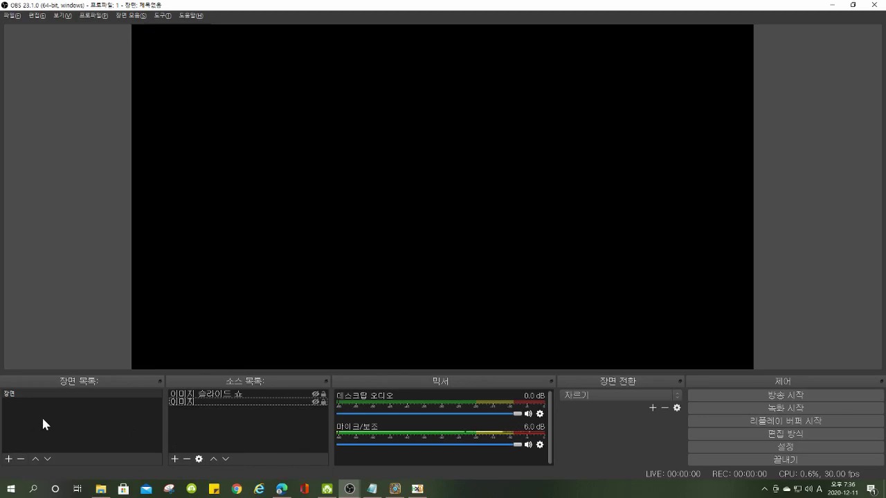
Add a second scene with the default name 장면 2
{"action": "left_click", "coordinate": [8, 459]}
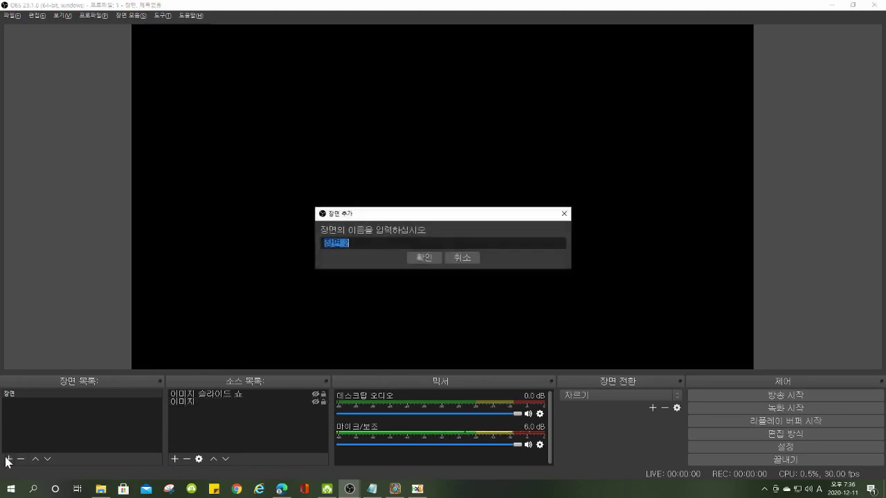
{"action": "left_click", "coordinate": [430, 259]}
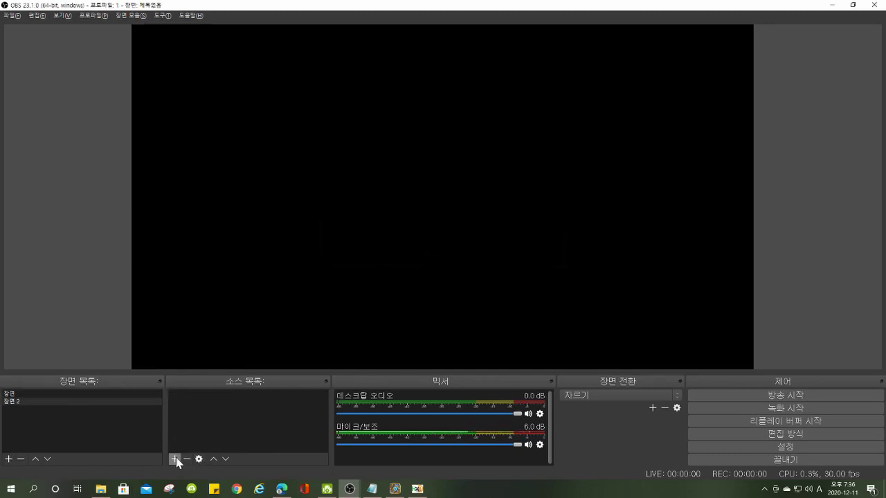
Return to the first scene (장면) and make its slide show and image sources visible again
{"action": "left_click", "coordinate": [22, 393]}
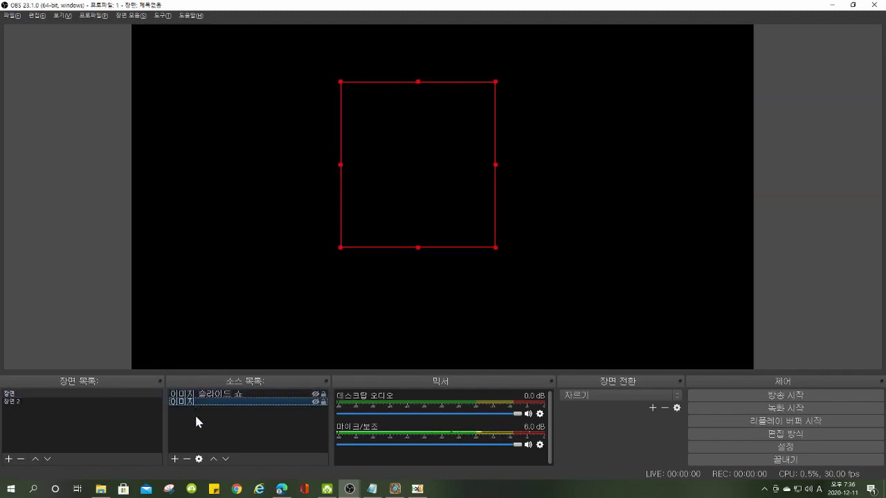
{"action": "left_click", "coordinate": [316, 394]}
{"action": "left_click", "coordinate": [316, 402]}
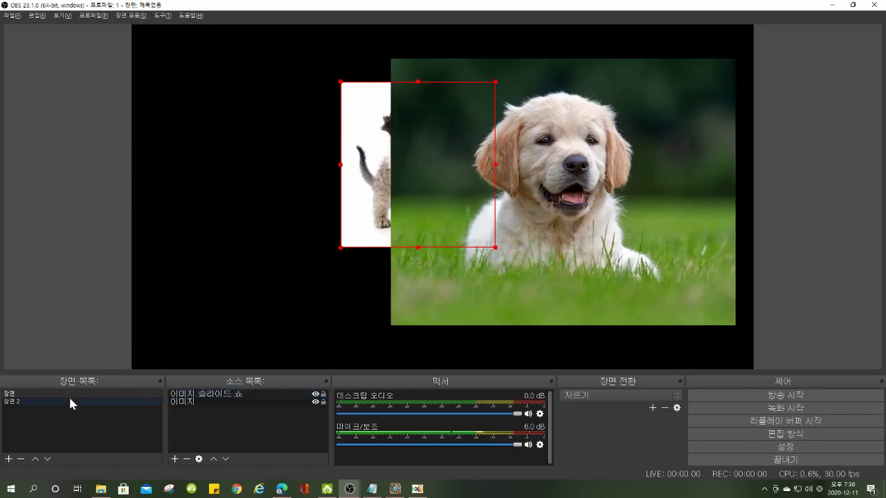
Switch back and forth between 장면 and 장면 2 to compare their contents, ending on 장면 2
{"action": "left_click", "coordinate": [66, 402]}
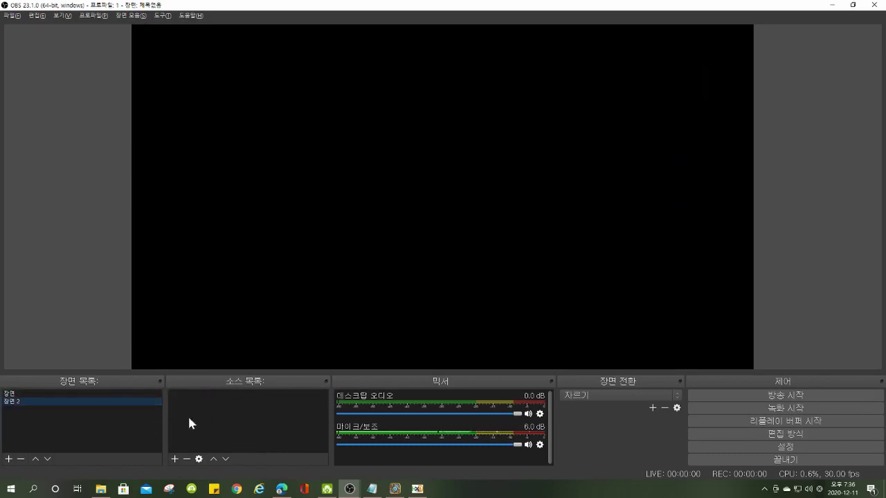
{"action": "left_click", "coordinate": [127, 394]}
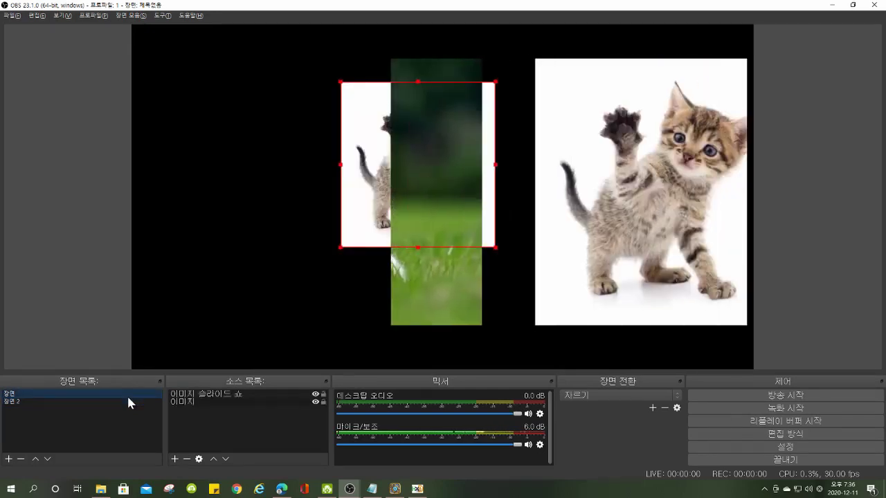
{"action": "left_click", "coordinate": [126, 399]}
{"action": "left_click", "coordinate": [128, 394]}
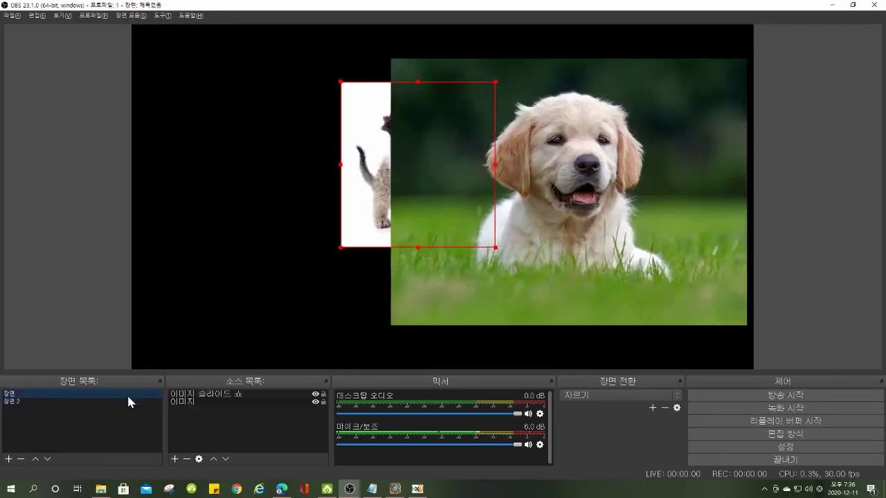
{"action": "left_click", "coordinate": [128, 403]}
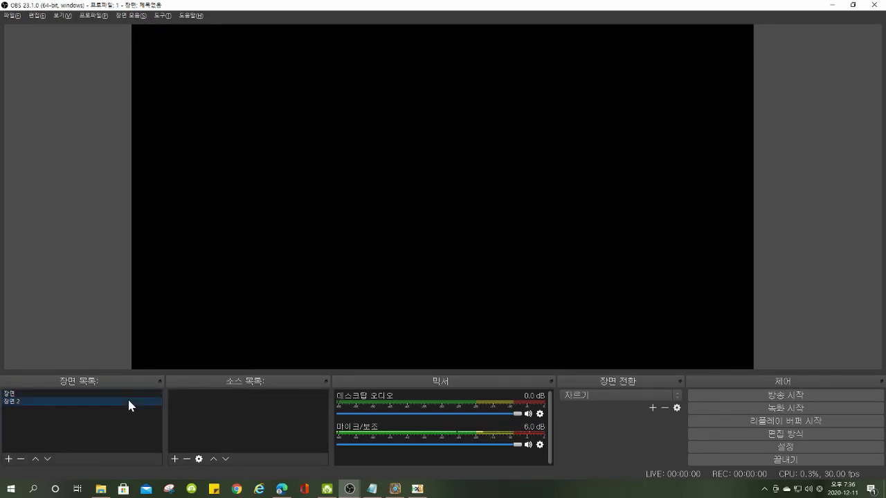
Add a new color source (색상 소스) in green #46ff65 to 장면 2 and place it near the middle of the canvas
{"action": "left_click", "coordinate": [175, 459]}
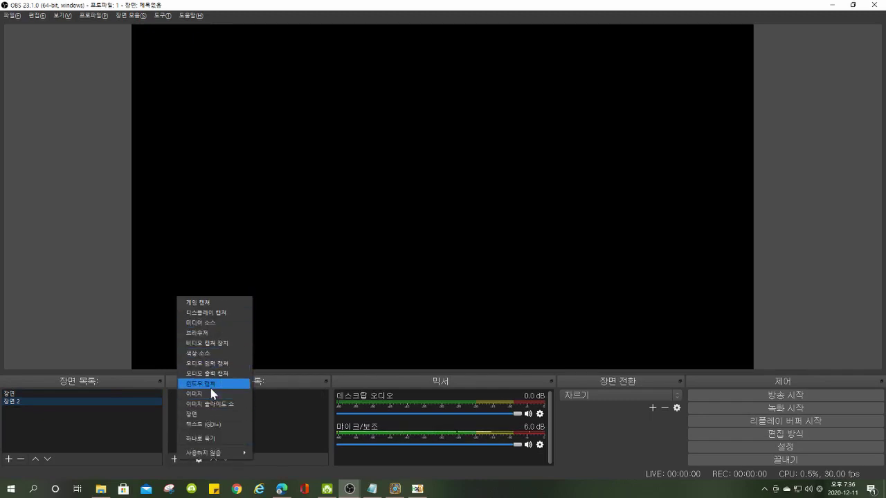
{"action": "left_click", "coordinate": [213, 353]}
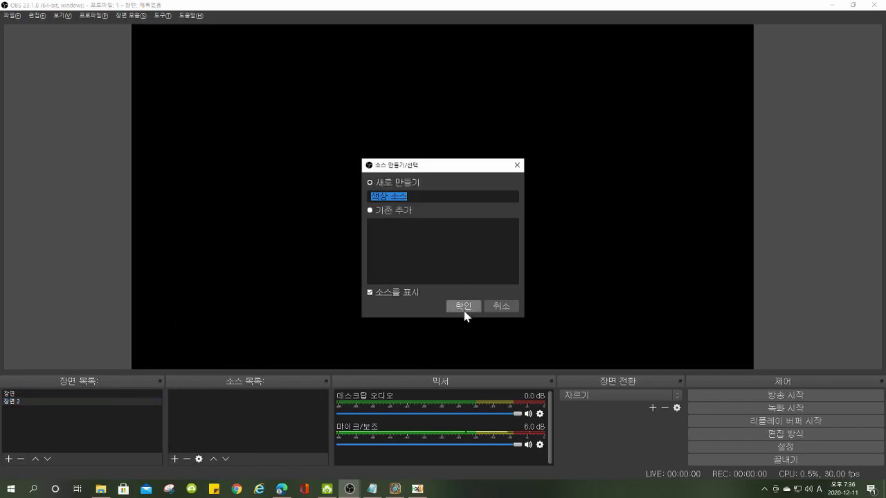
{"action": "left_click", "coordinate": [466, 313]}
{"action": "left_click", "coordinate": [513, 298]}
{"action": "left_click", "coordinate": [487, 177]}
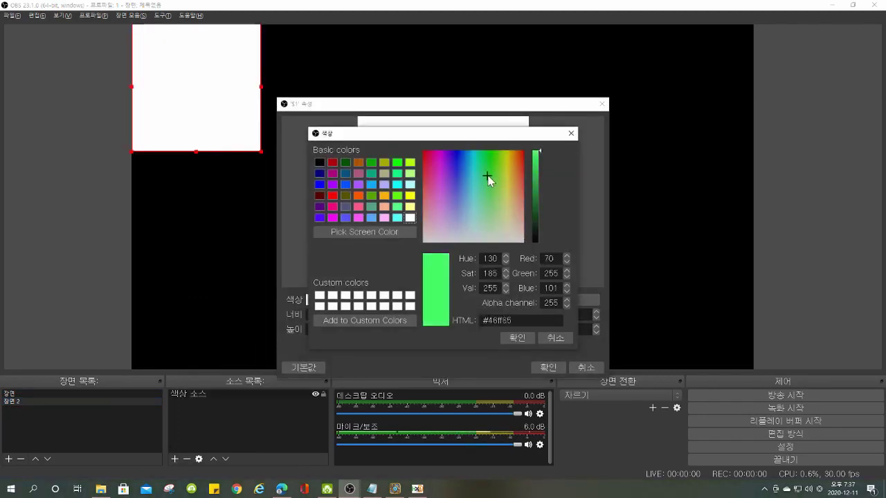
{"action": "left_click", "coordinate": [518, 339]}
{"action": "left_click", "coordinate": [548, 367]}
{"action": "left_click_drag", "start_coordinate": [220, 125], "coordinate": [457, 213]}
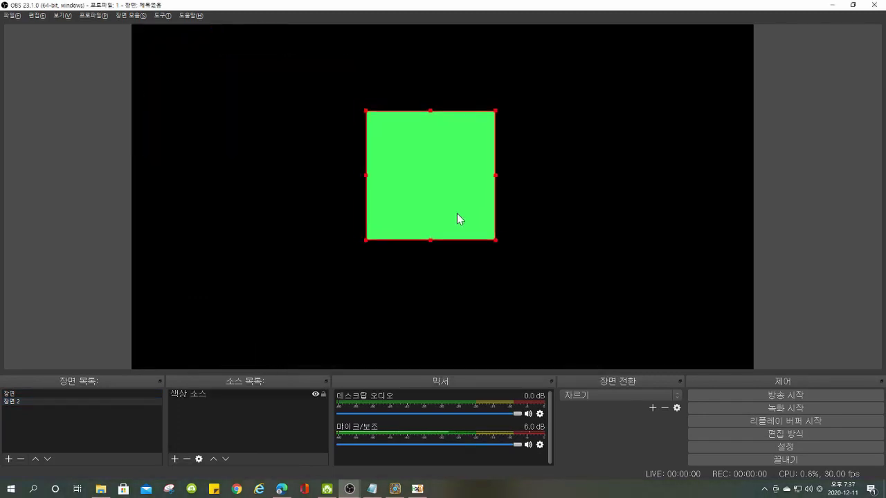
Add a second color source (색상 소스 2) in blue #17a2ff to 장면 2
{"action": "left_click", "coordinate": [174, 459]}
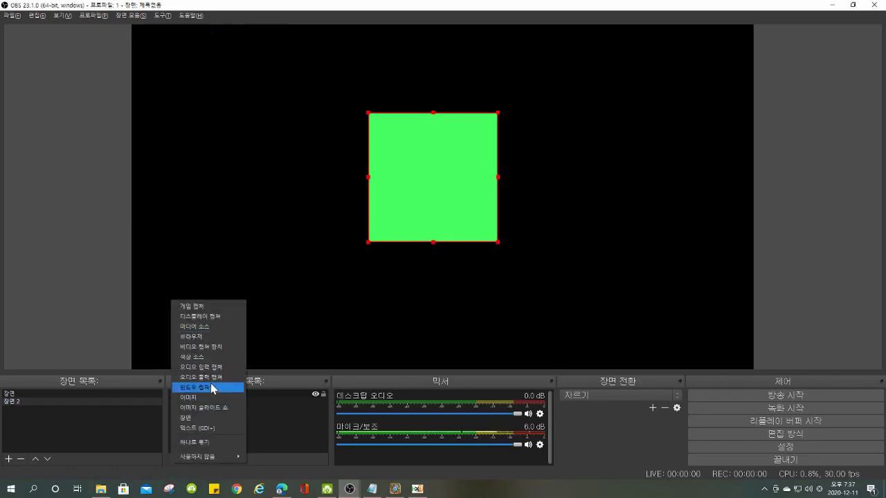
{"action": "left_click", "coordinate": [206, 358]}
{"action": "left_click", "coordinate": [470, 308]}
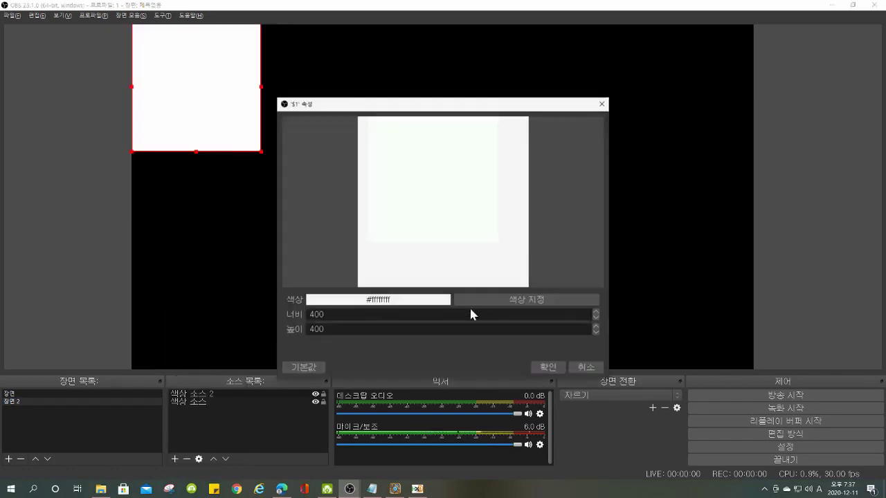
{"action": "left_click", "coordinate": [469, 299]}
{"action": "left_click", "coordinate": [467, 158]}
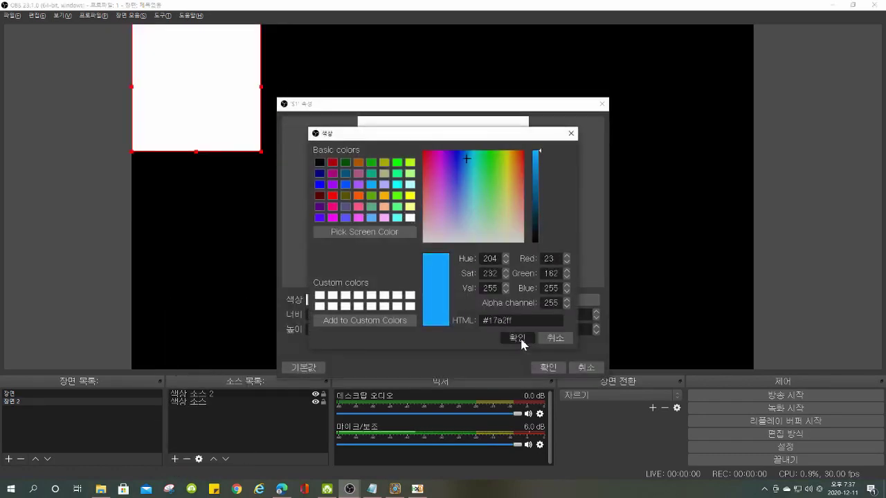
{"action": "left_click", "coordinate": [518, 338]}
{"action": "left_click", "coordinate": [546, 365]}
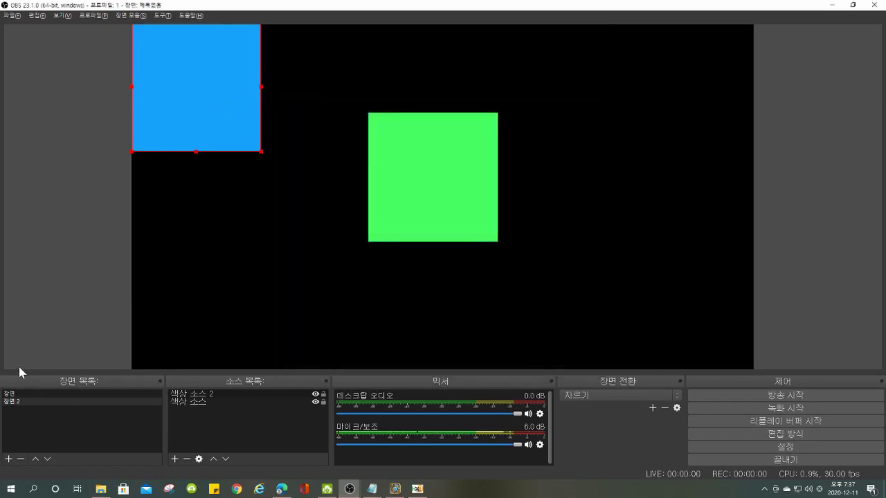
Add the existing 장면 2 as a scene source in the first scene (장면)
{"action": "left_click", "coordinate": [10, 393]}
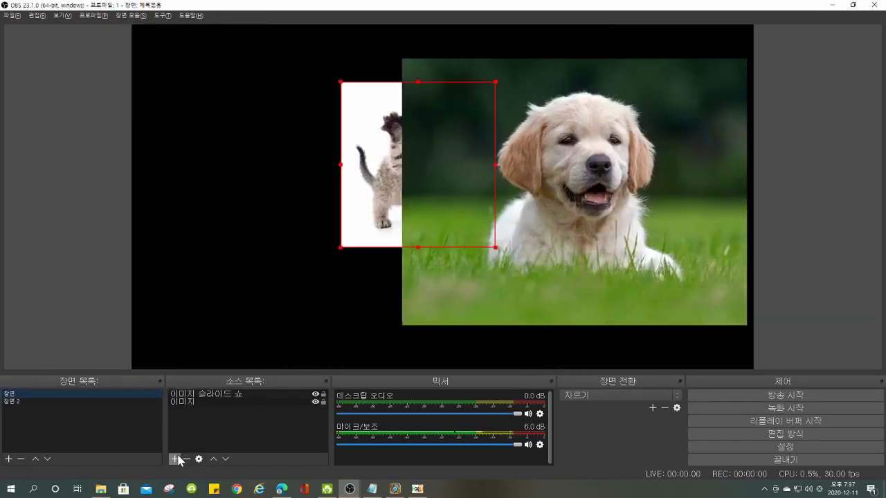
{"action": "left_click", "coordinate": [177, 458]}
{"action": "left_click", "coordinate": [220, 411]}
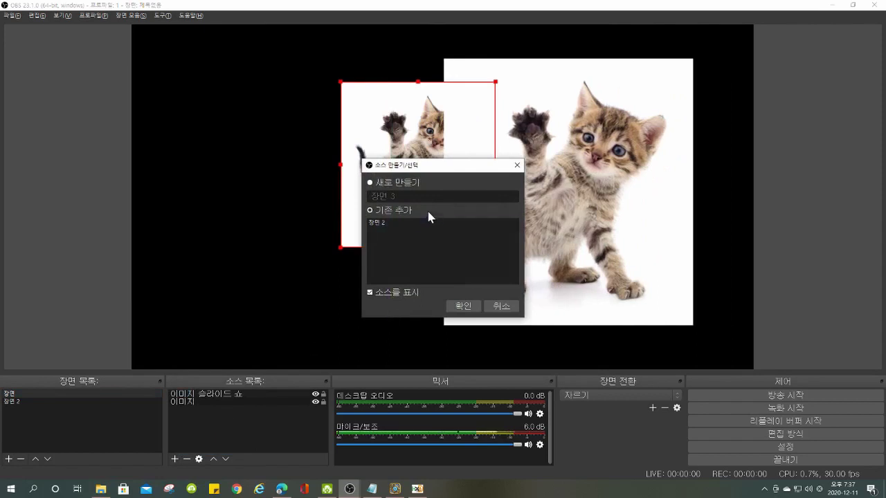
{"action": "left_click", "coordinate": [378, 223]}
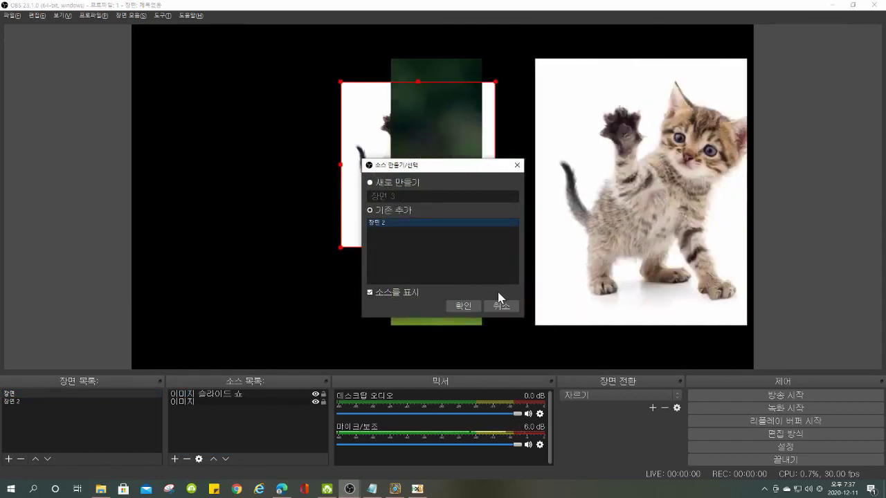
{"action": "left_click", "coordinate": [464, 306]}
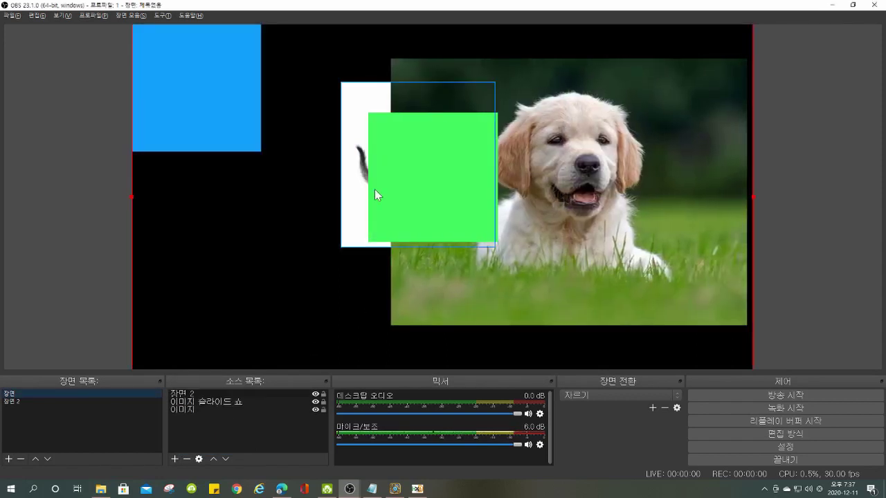
Compare 장면 2 with 장면, and hide the nested 장면 2 source in 장면
{"action": "left_click", "coordinate": [19, 401]}
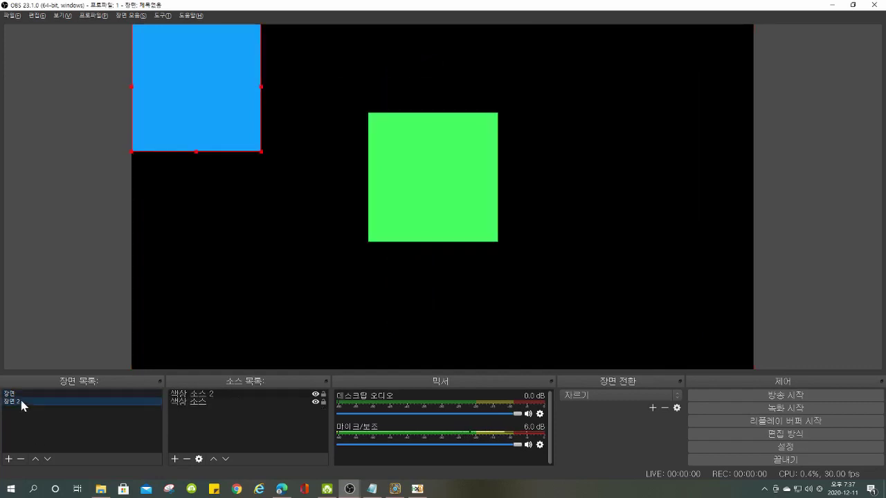
{"action": "left_click", "coordinate": [21, 393]}
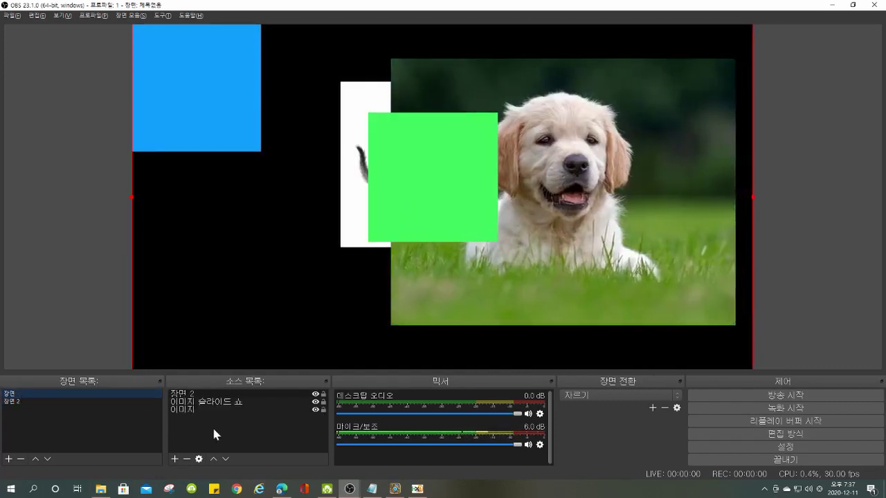
{"action": "left_click", "coordinate": [315, 394]}
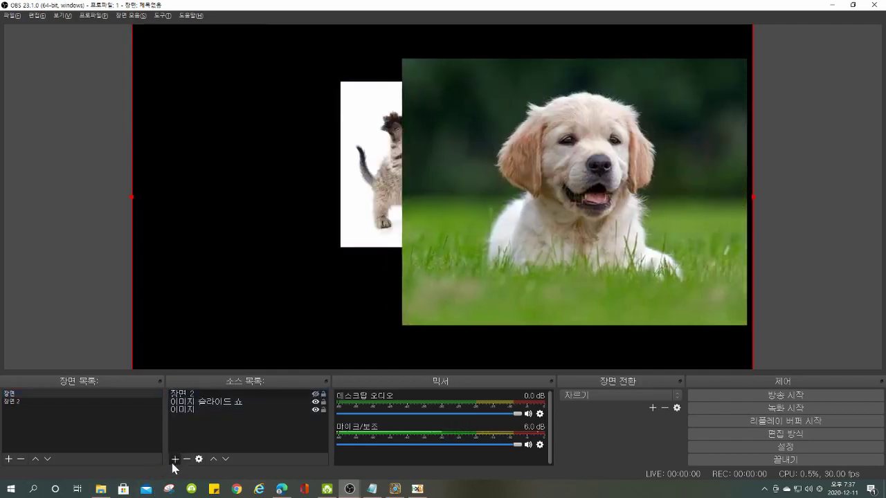
Add a new text (GDI+) source reading "abcde" to 장면 and place it in the canvas's upper-left area
{"action": "left_click", "coordinate": [173, 460]}
{"action": "left_click", "coordinate": [226, 432]}
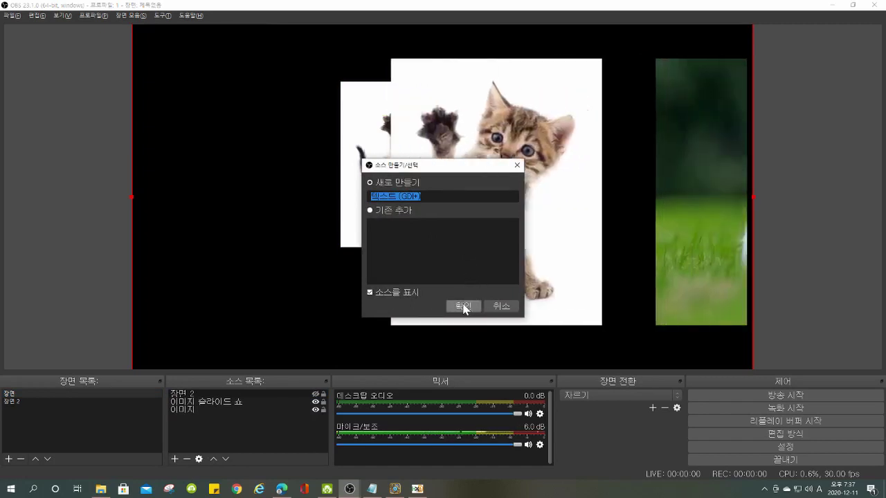
{"action": "left_click", "coordinate": [463, 309]}
{"action": "left_click_drag", "start_coordinate": [435, 106], "coordinate": [481, 86]}
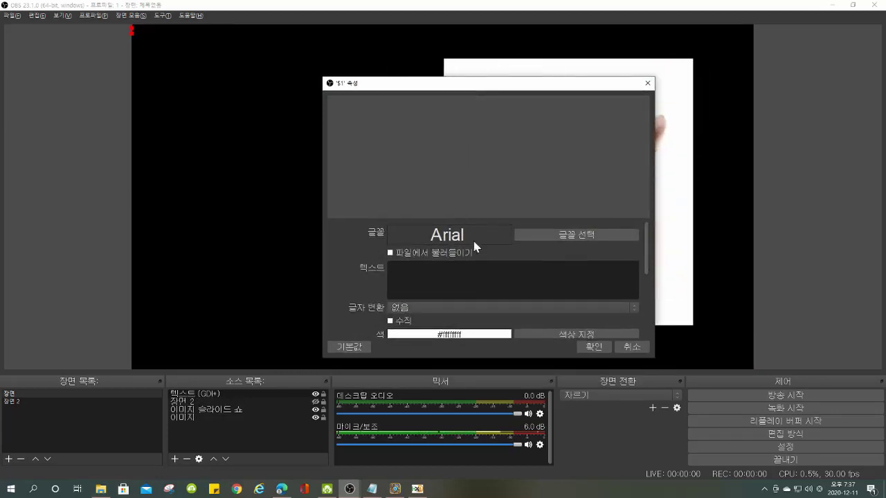
{"action": "type", "text": "we"}
{"action": "key", "text": "BackSpace"}
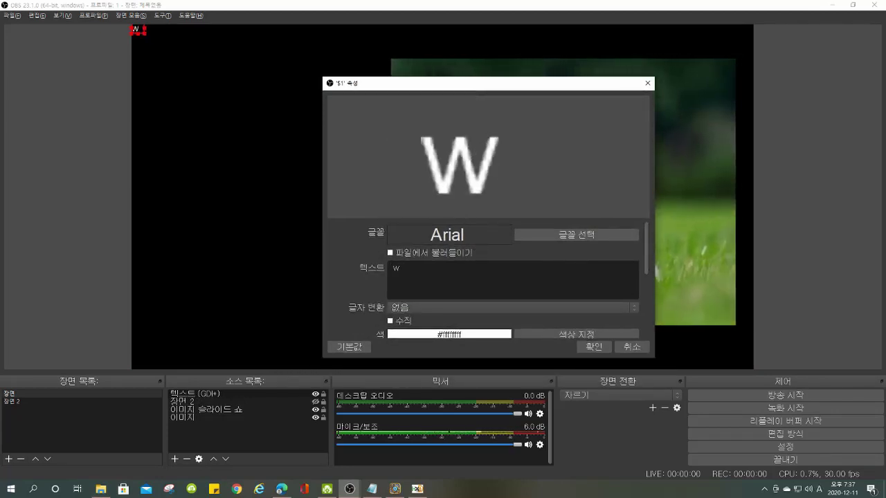
{"action": "key", "text": "BackSpace"}
{"action": "type", "text": "abcde"}
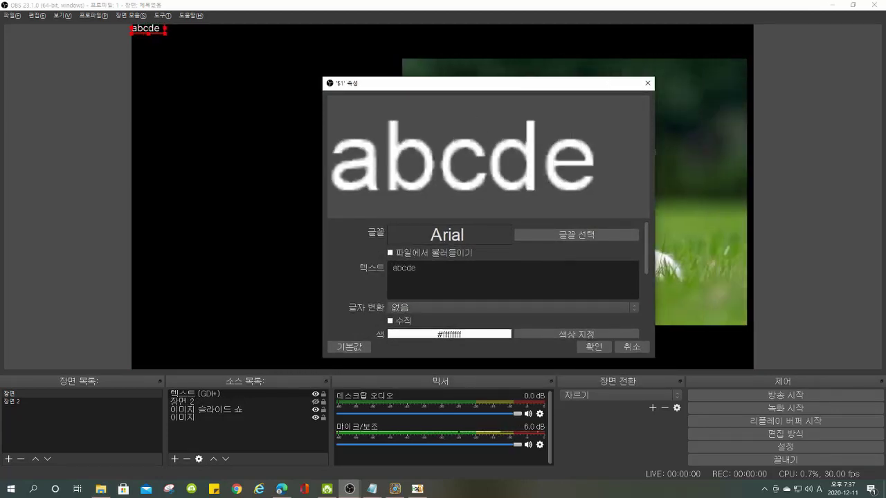
{"action": "left_click_drag", "start_coordinate": [162, 29], "coordinate": [217, 151]}
Set the text source's font to Arial Black, Regular, size 36
{"action": "left_click", "coordinate": [563, 235]}
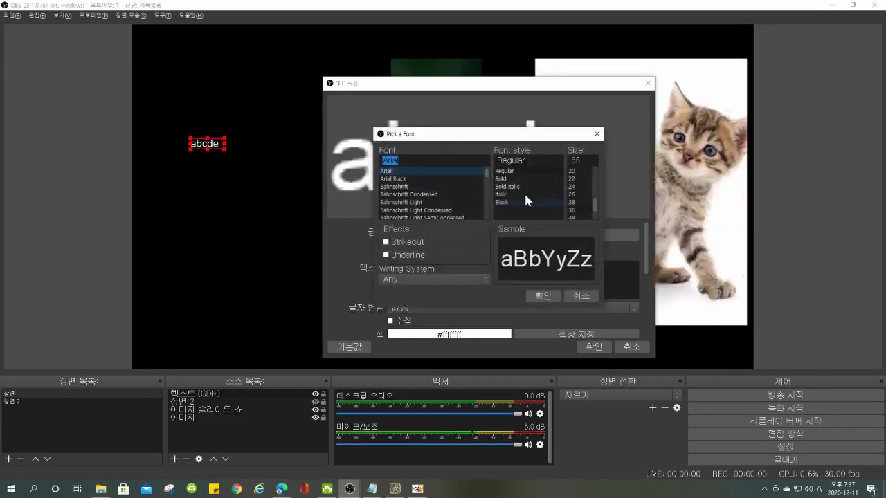
{"action": "left_click", "coordinate": [429, 195]}
{"action": "left_click", "coordinate": [419, 202]}
{"action": "left_click", "coordinate": [420, 179]}
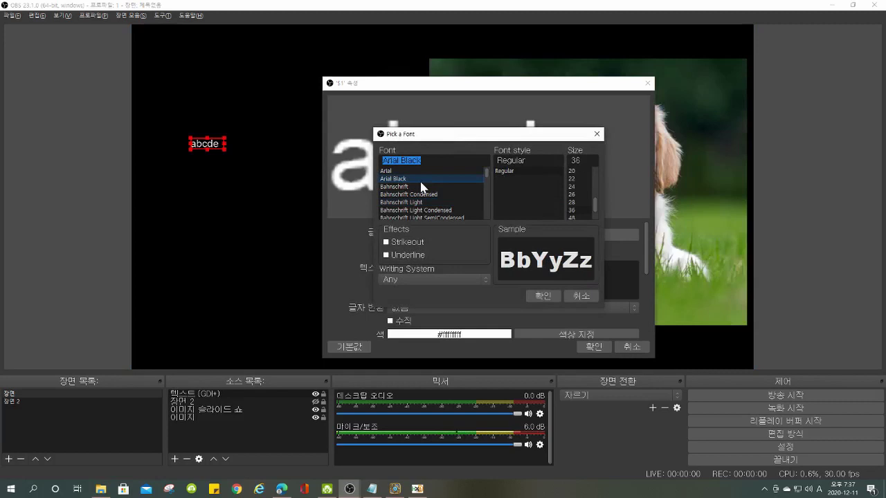
{"action": "left_click", "coordinate": [543, 296]}
Try the uppercase (대문자), lowercase (소문자) and vertical (수직) text options, ending with transform 없음 and vertical off
{"action": "scroll", "coordinate": [438, 291], "scroll_direction": "down", "scroll_amount": 1}
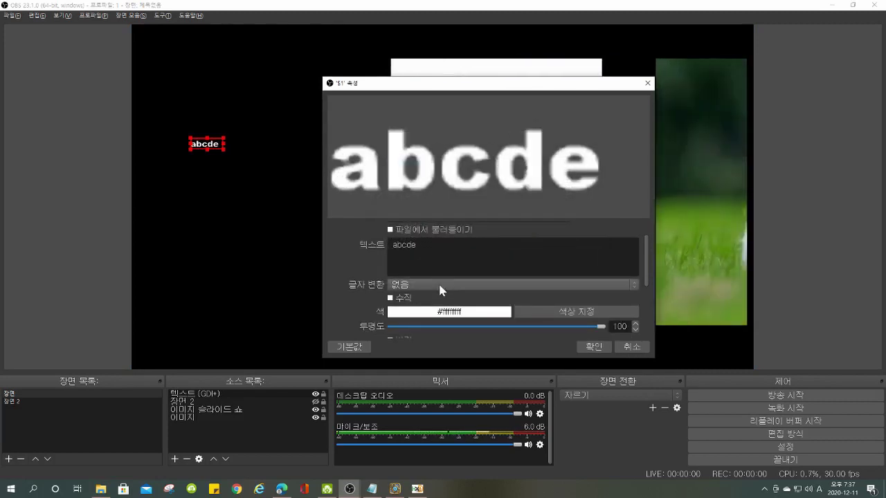
{"action": "left_click", "coordinate": [439, 286]}
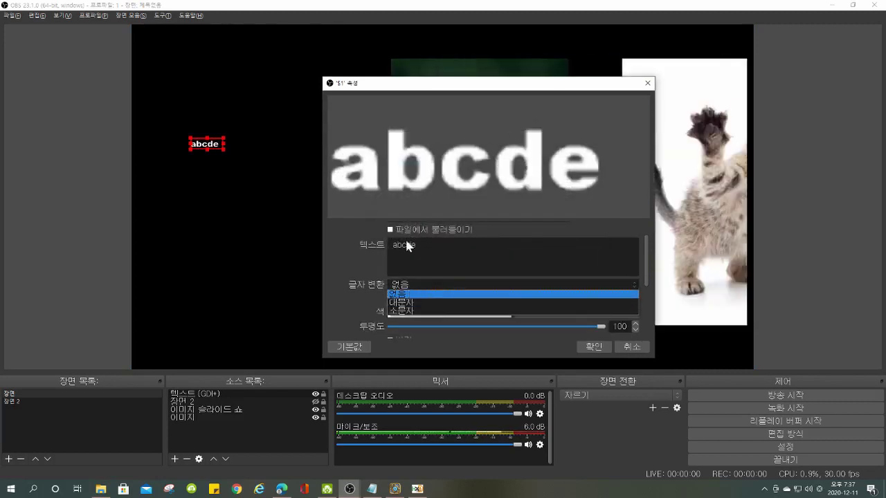
{"action": "left_click", "coordinate": [411, 302]}
{"action": "left_click", "coordinate": [420, 286]}
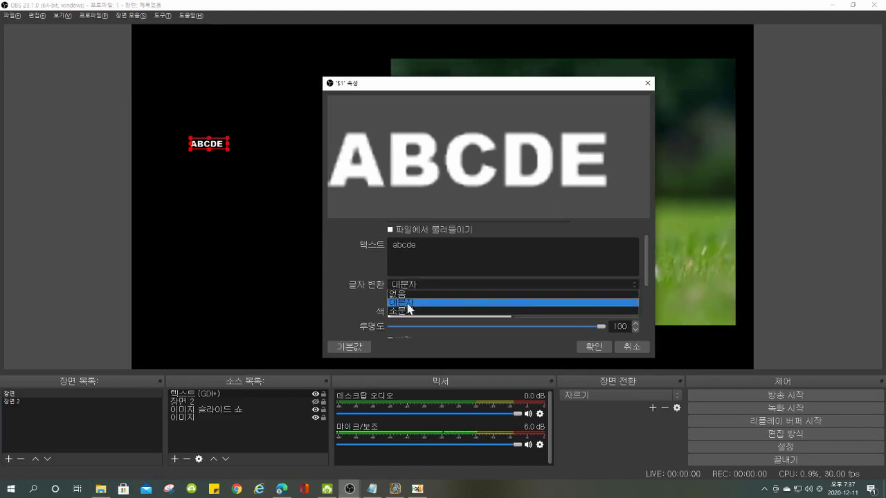
{"action": "left_click", "coordinate": [415, 311]}
{"action": "left_click", "coordinate": [410, 285]}
{"action": "left_click", "coordinate": [406, 297]}
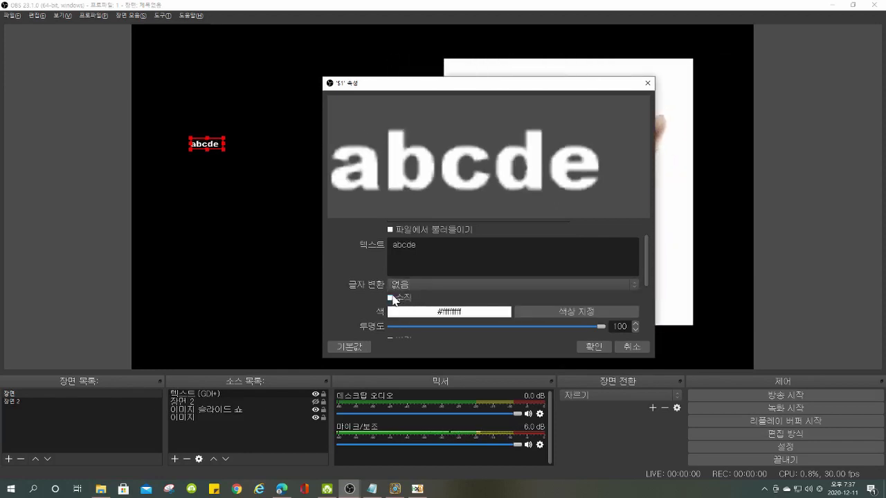
{"action": "left_click", "coordinate": [391, 297]}
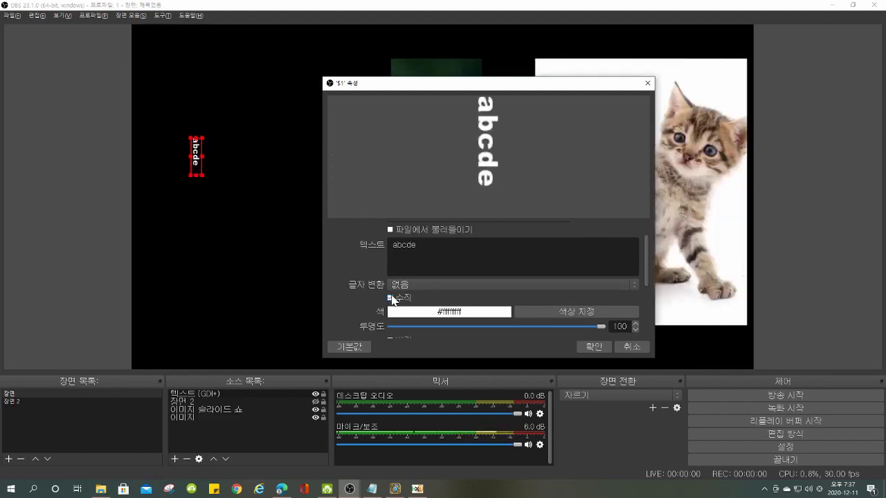
{"action": "left_click", "coordinate": [390, 298]}
Set the text color to violet-blue #ff5825ff
{"action": "left_click", "coordinate": [560, 311]}
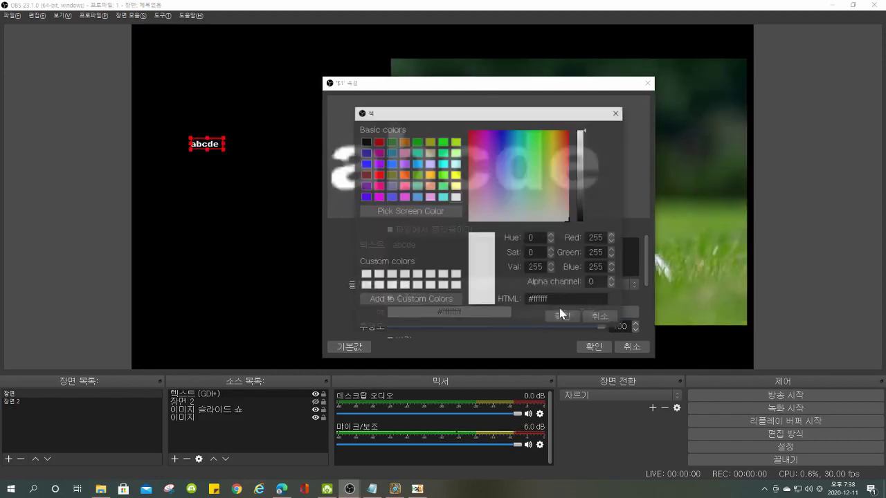
{"action": "left_click", "coordinate": [519, 190]}
{"action": "left_click", "coordinate": [499, 147]}
{"action": "left_click", "coordinate": [557, 317]}
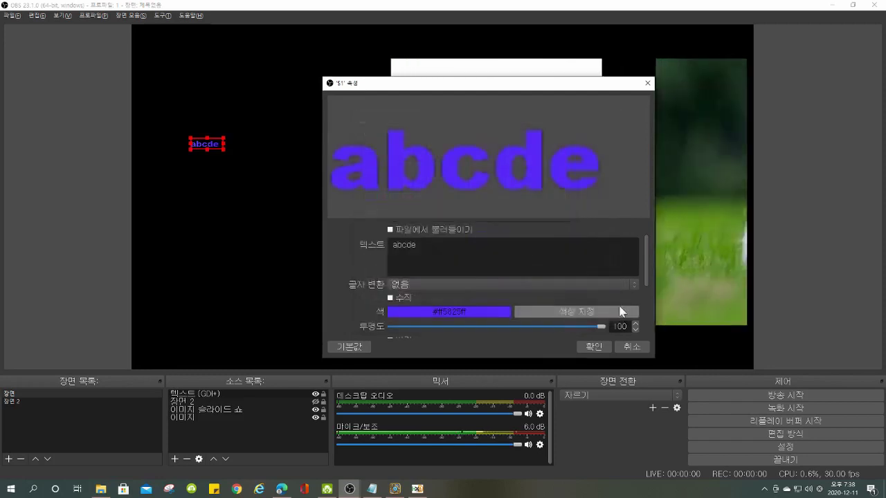
Enable the text gradient (바림) with green #ff87ff47 and a gradient direction of 360
{"action": "left_click_drag", "start_coordinate": [641, 254], "coordinate": [601, 280]}
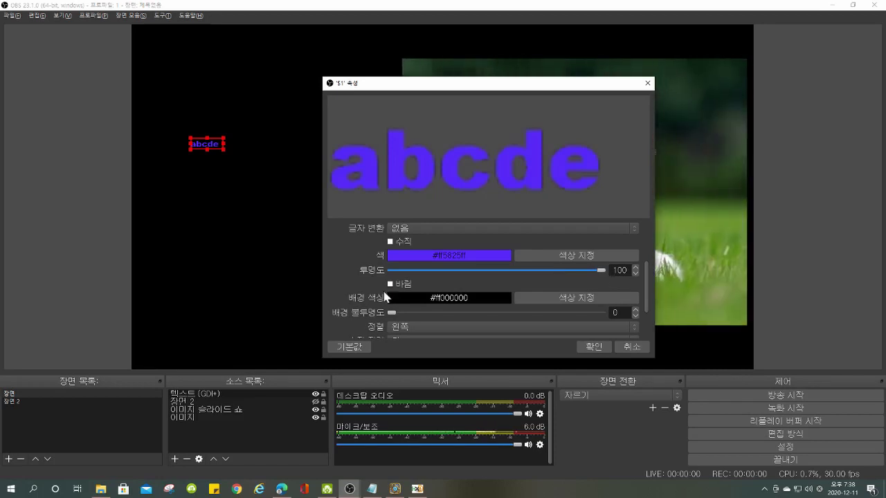
{"action": "scroll", "coordinate": [646, 290], "scroll_direction": "down", "scroll_amount": 1}
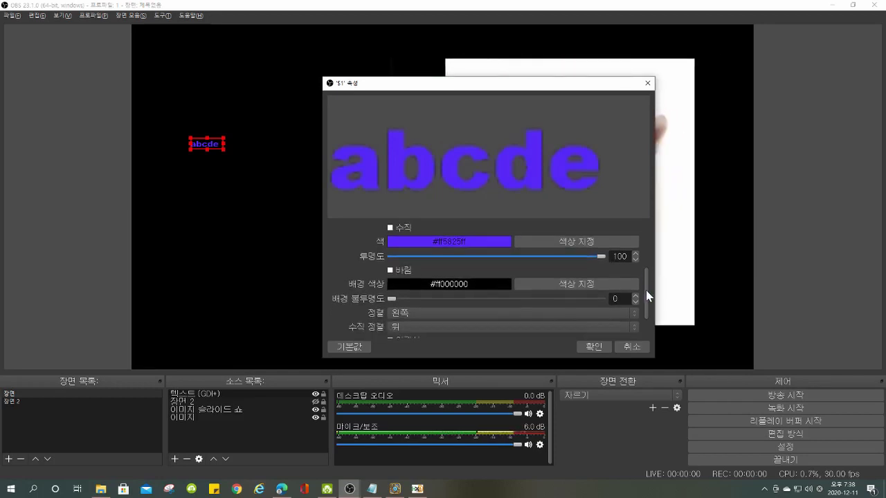
{"action": "left_click", "coordinate": [390, 269]}
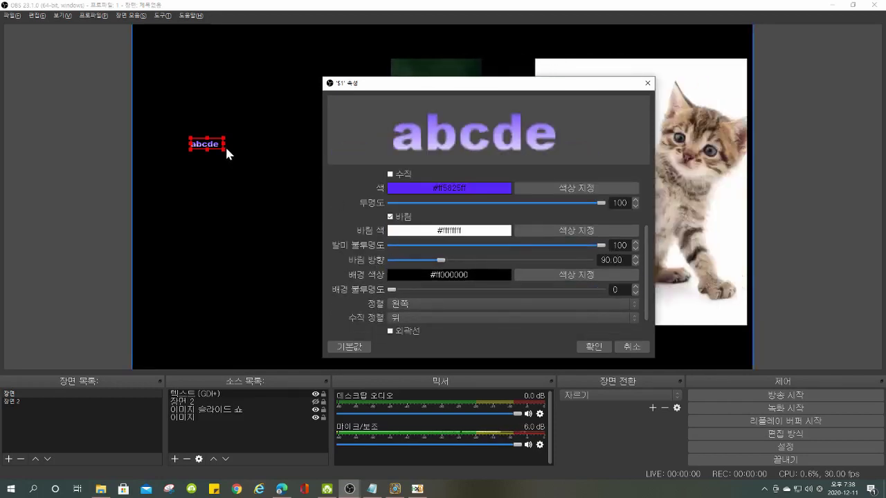
{"action": "left_click", "coordinate": [595, 231]}
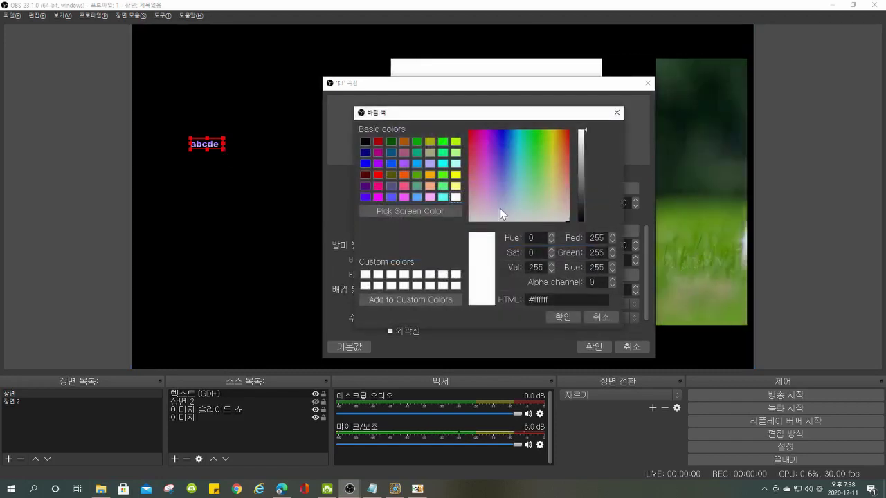
{"action": "left_click", "coordinate": [541, 156]}
{"action": "left_click", "coordinate": [575, 319]}
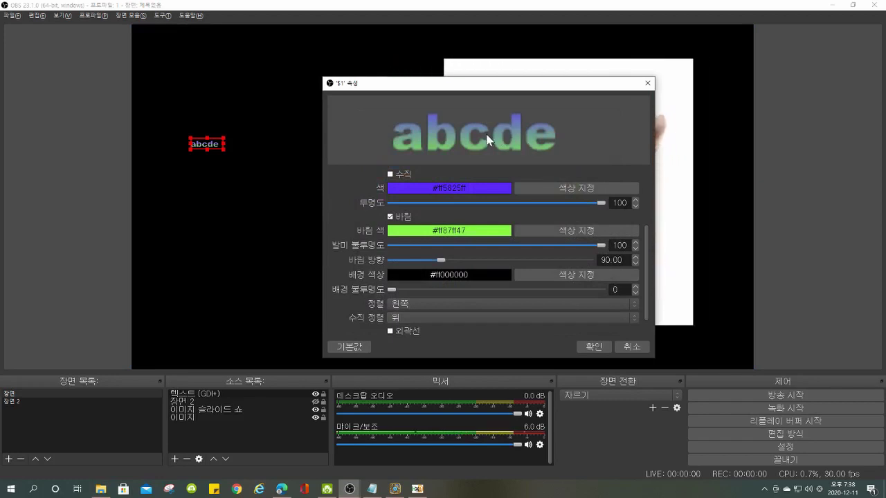
{"action": "mouse_move", "coordinate": [604, 249]}
{"action": "left_mouse_down"}
{"action": "mouse_move", "coordinate": [396, 248]}
{"action": "mouse_move", "coordinate": [604, 253]}
{"action": "left_mouse_up"}
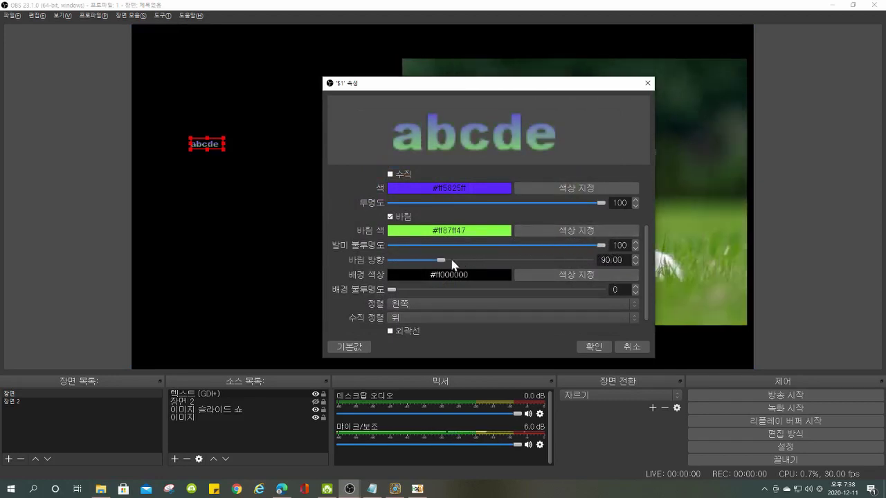
{"action": "left_click_drag", "start_coordinate": [440, 260], "coordinate": [589, 254]}
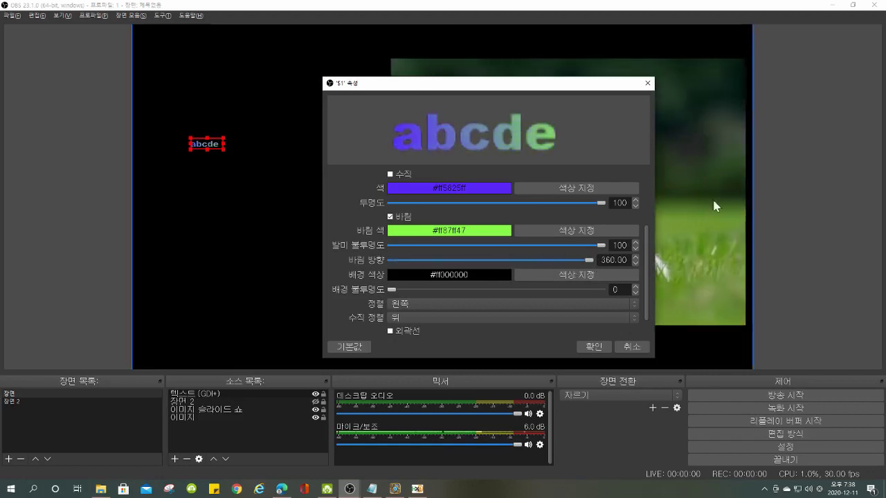
Give the text a green #ff23de68 background with a background opacity of 100
{"action": "left_click", "coordinate": [566, 276]}
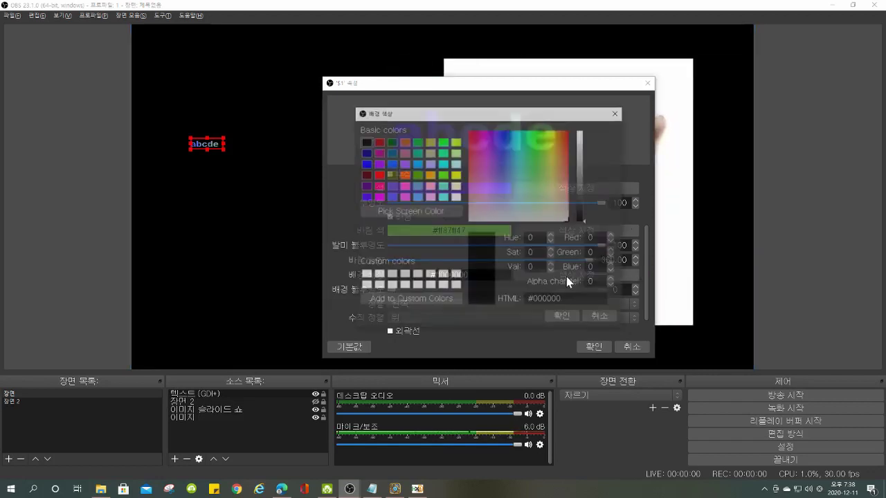
{"action": "left_click", "coordinate": [581, 141]}
{"action": "left_click", "coordinate": [562, 317]}
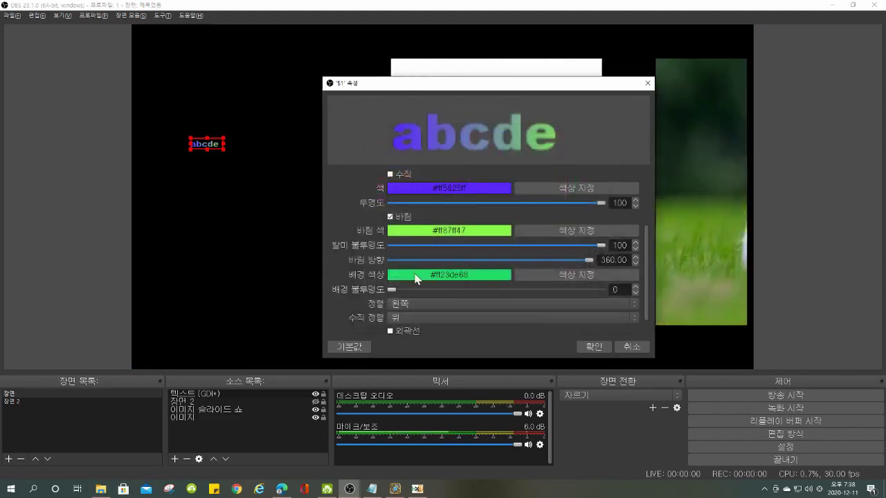
{"action": "left_click_drag", "start_coordinate": [392, 290], "coordinate": [610, 287]}
Enable the text outline (외곽선) with size 4 and light green color #ff3cff8d
{"action": "scroll", "coordinate": [647, 249], "scroll_direction": "down", "scroll_amount": 2}
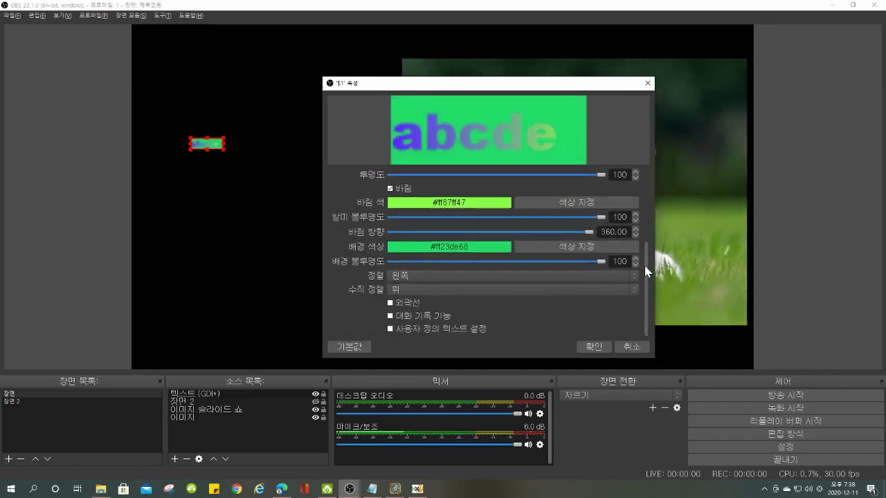
{"action": "left_click", "coordinate": [407, 302]}
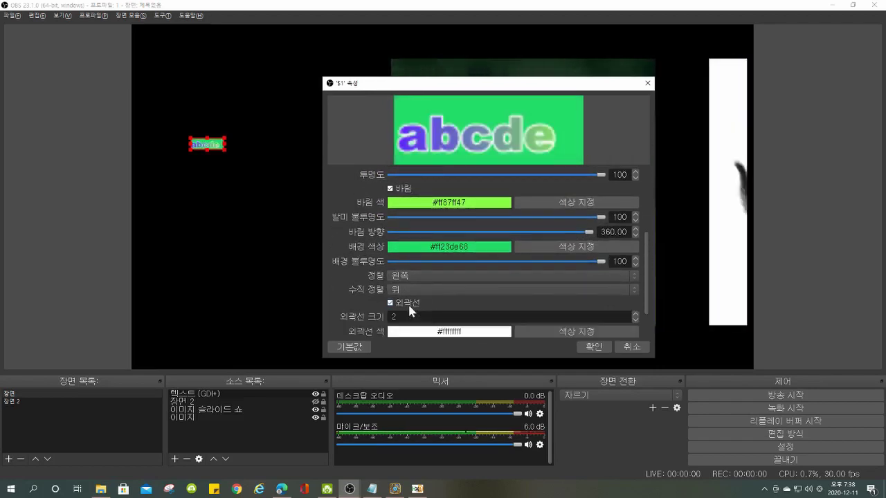
{"action": "double_click", "coordinate": [461, 316]}
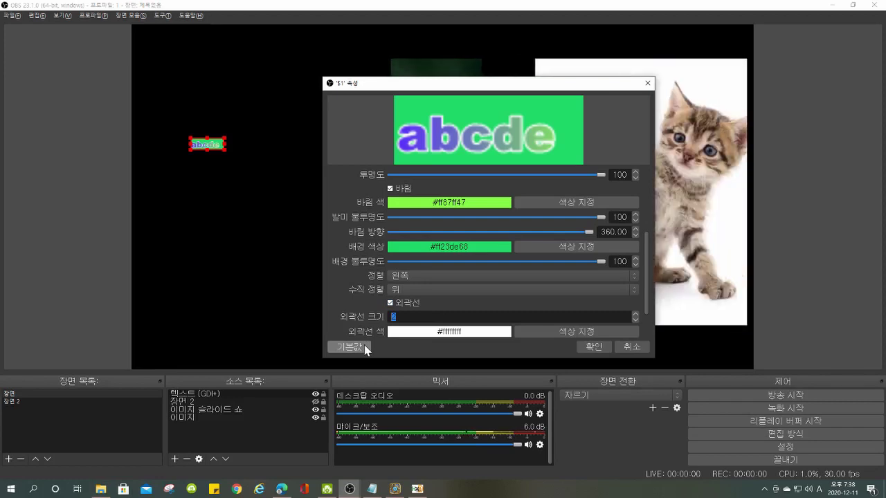
{"action": "type", "text": "4"}
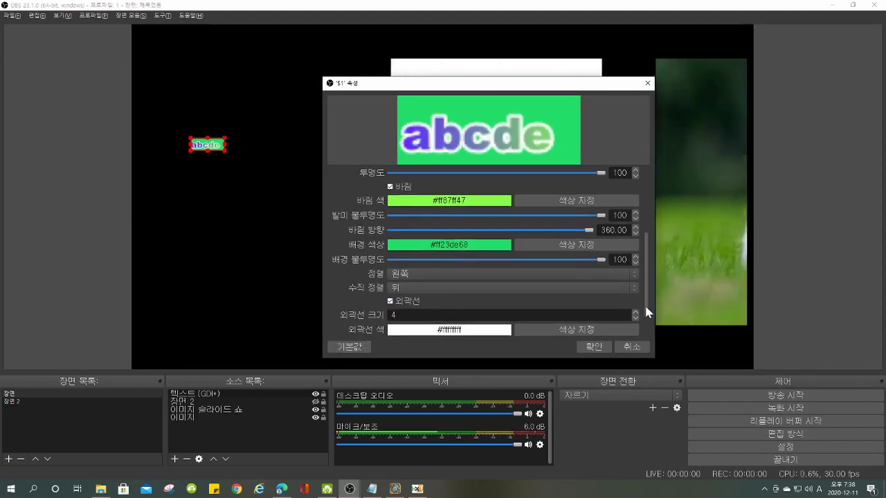
{"action": "left_click_drag", "start_coordinate": [644, 302], "coordinate": [646, 339]}
{"action": "left_click", "coordinate": [546, 292]}
{"action": "left_click", "coordinate": [526, 145]}
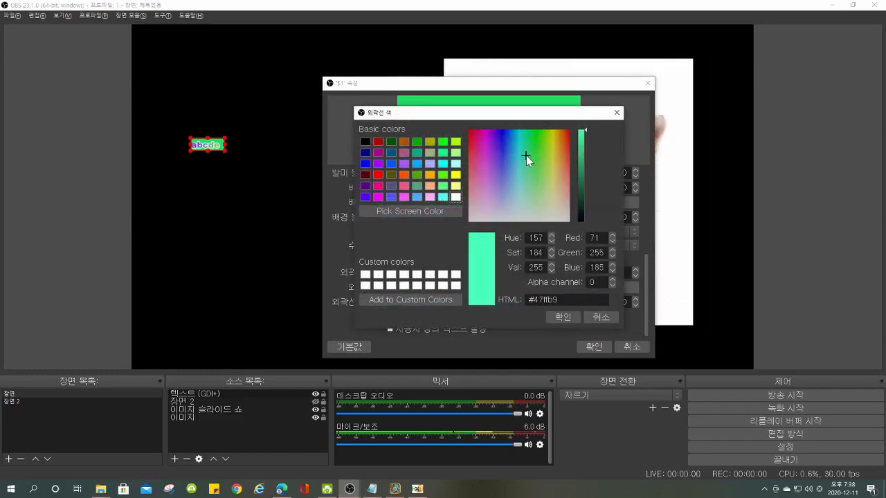
{"action": "left_click", "coordinate": [562, 317]}
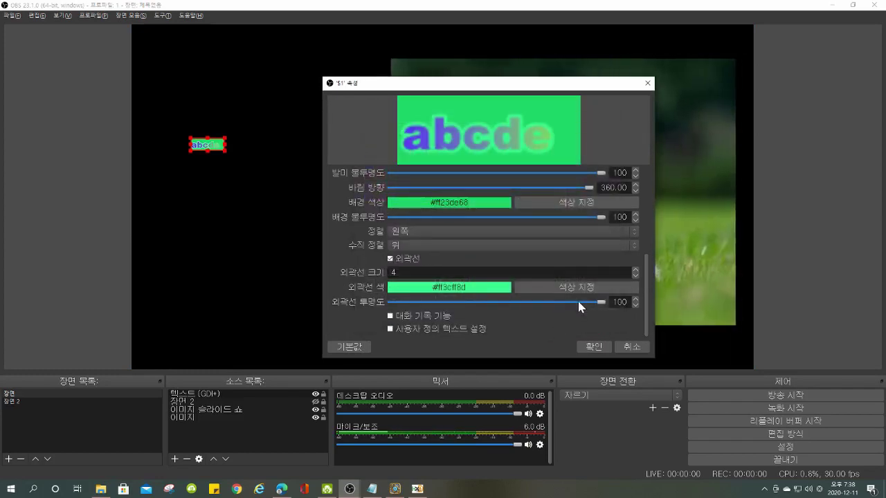
Apply the text source's properties with the outline opacity (외곽선 투명도) kept at 100
{"action": "left_click_drag", "start_coordinate": [564, 303], "coordinate": [630, 315]}
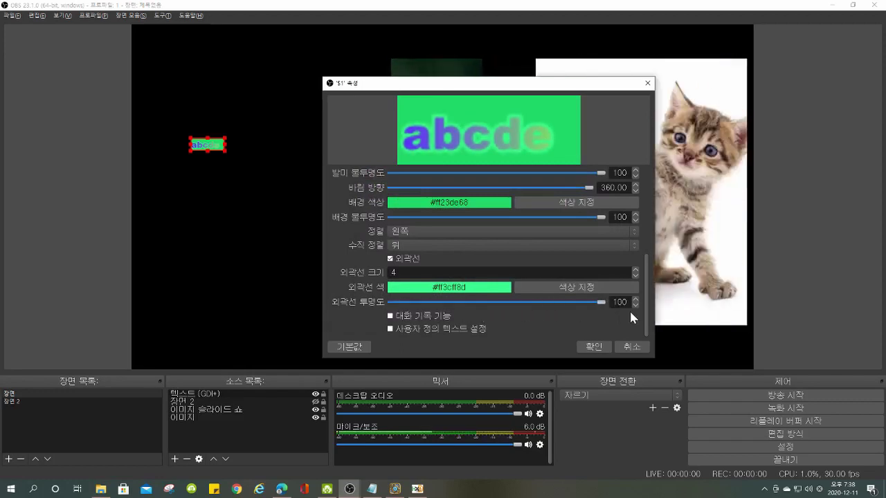
{"action": "left_click", "coordinate": [597, 348]}
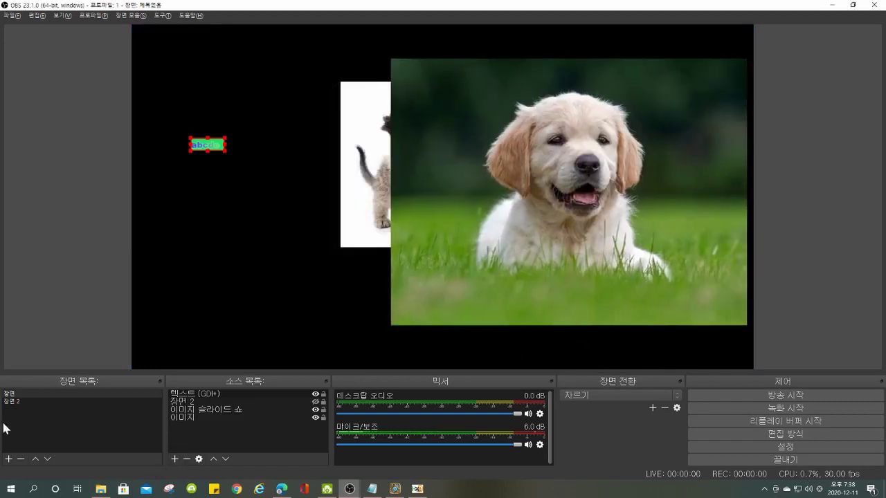
Add a new source group (하나로 묶기) named Group to the current scene
{"action": "left_click", "coordinate": [175, 459]}
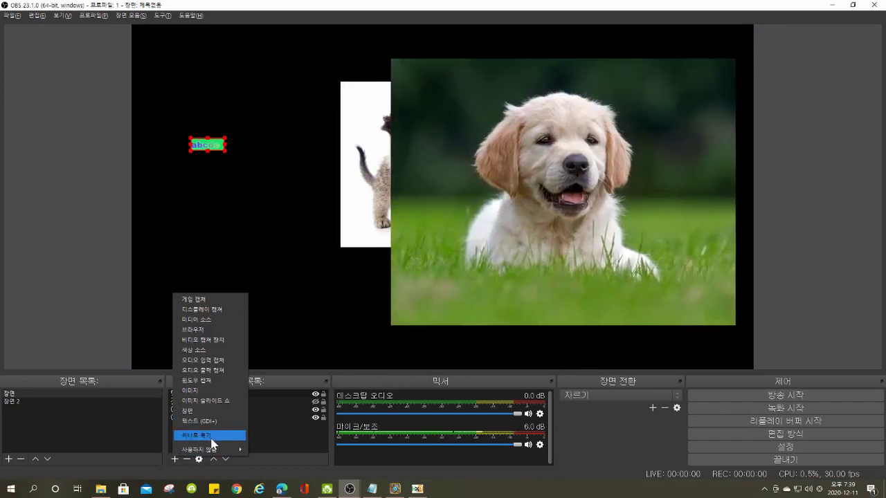
{"action": "left_click", "coordinate": [254, 429]}
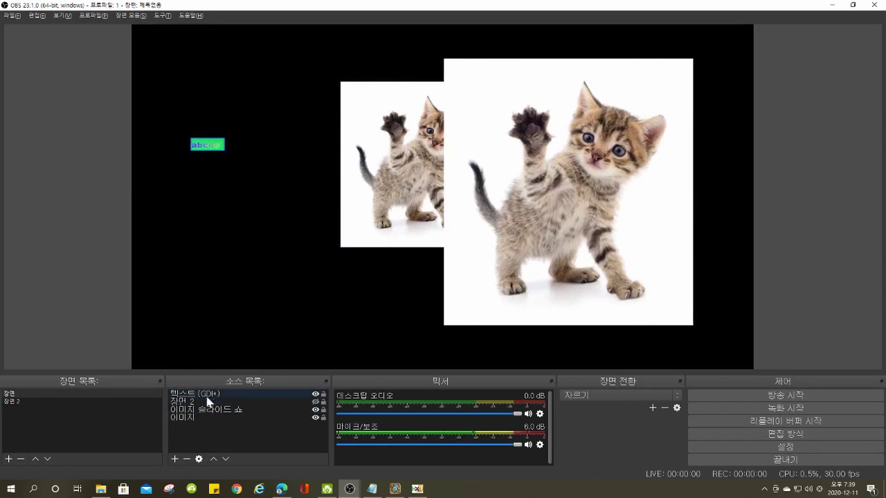
{"action": "left_click", "coordinate": [174, 458]}
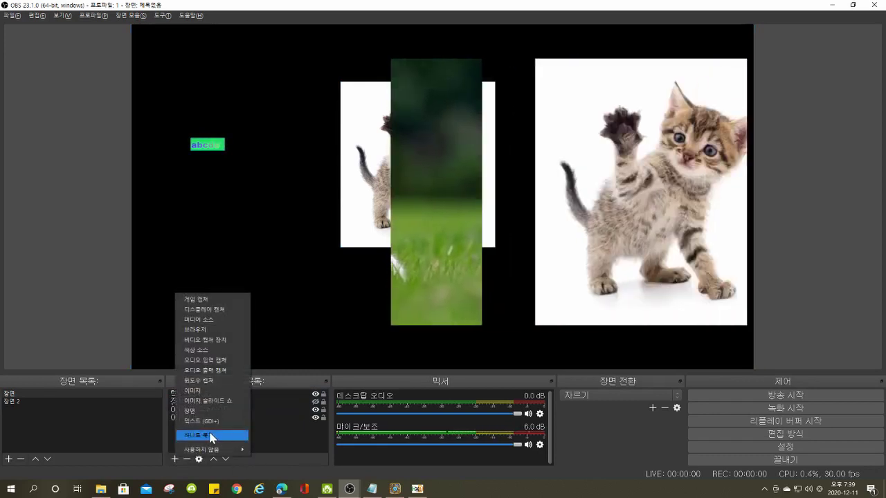
{"action": "left_click", "coordinate": [211, 438]}
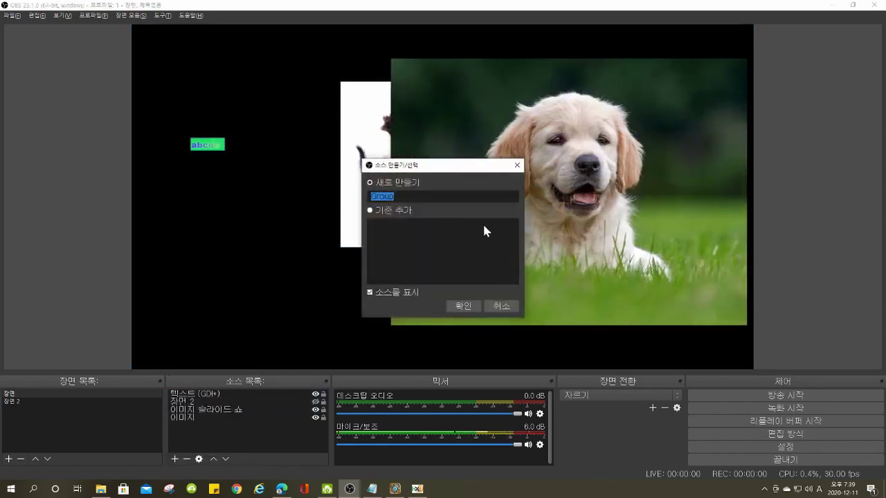
{"action": "left_click", "coordinate": [484, 256]}
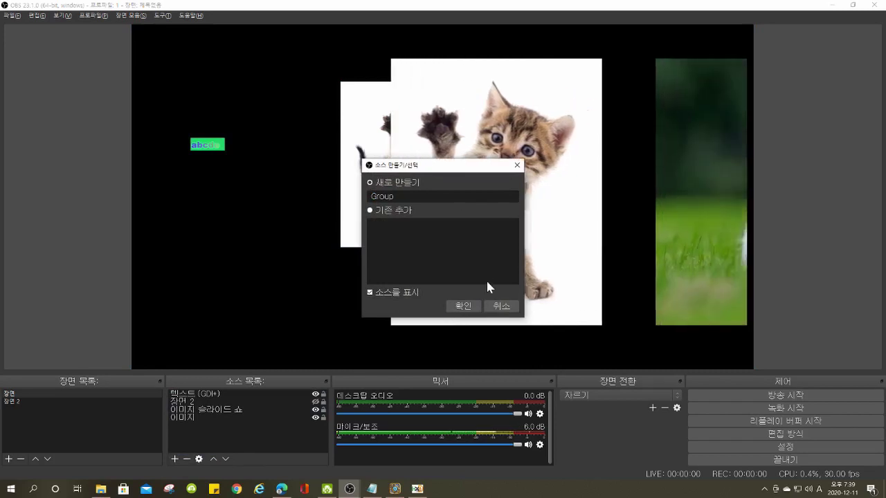
{"action": "left_click", "coordinate": [463, 306]}
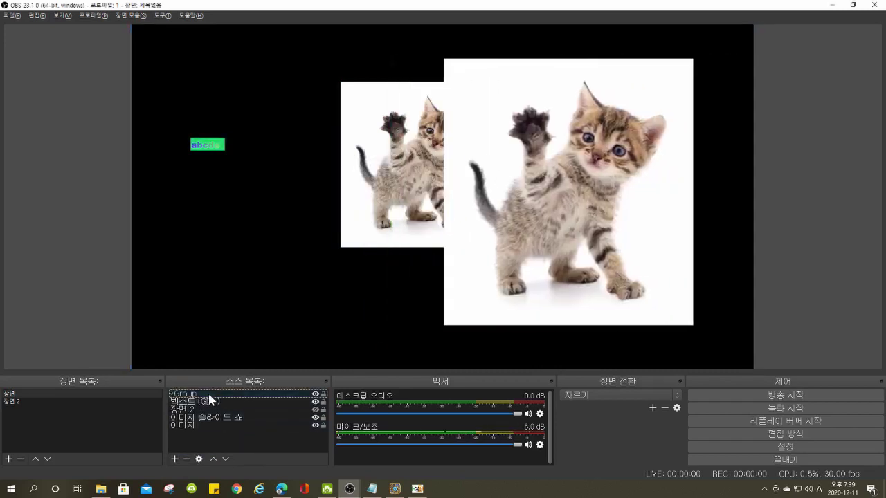
Move the text, 장면 2, image slide show and image sources into Group and switch the whole group's visibility off and on
{"action": "left_click", "coordinate": [211, 401]}
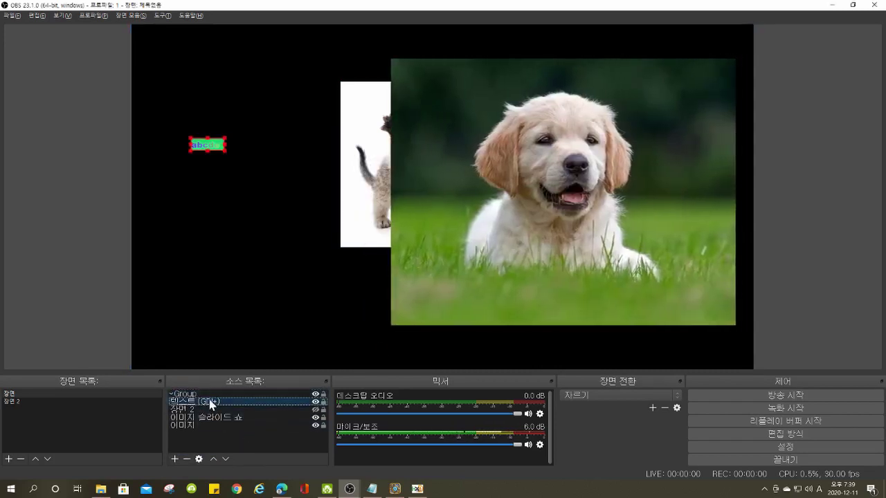
{"action": "mouse_move", "coordinate": [210, 404]}
{"action": "left_mouse_down"}
{"action": "mouse_move", "coordinate": [222, 401]}
{"action": "mouse_move", "coordinate": [217, 419]}
{"action": "mouse_move", "coordinate": [232, 398]}
{"action": "mouse_move", "coordinate": [206, 418]}
{"action": "mouse_move", "coordinate": [199, 460]}
{"action": "mouse_move", "coordinate": [198, 401]}
{"action": "mouse_move", "coordinate": [189, 411]}
{"action": "mouse_move", "coordinate": [205, 407]}
{"action": "left_mouse_up"}
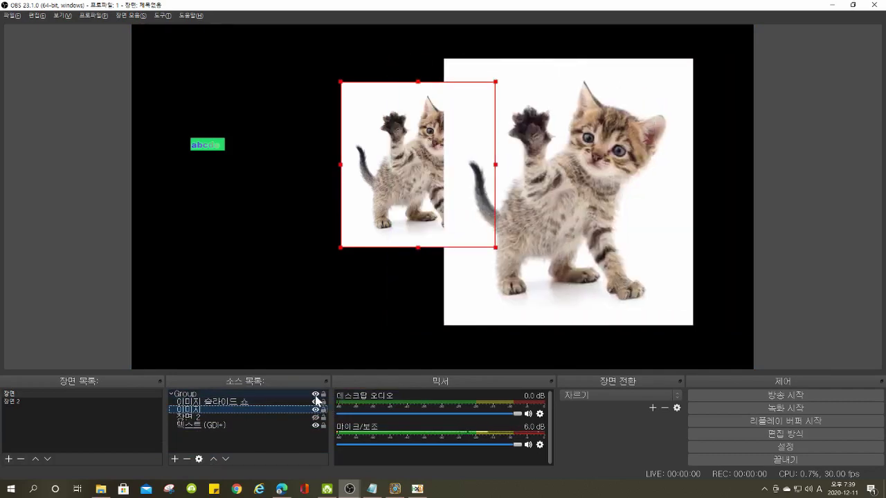
{"action": "left_click", "coordinate": [315, 395]}
{"action": "left_click", "coordinate": [315, 395]}
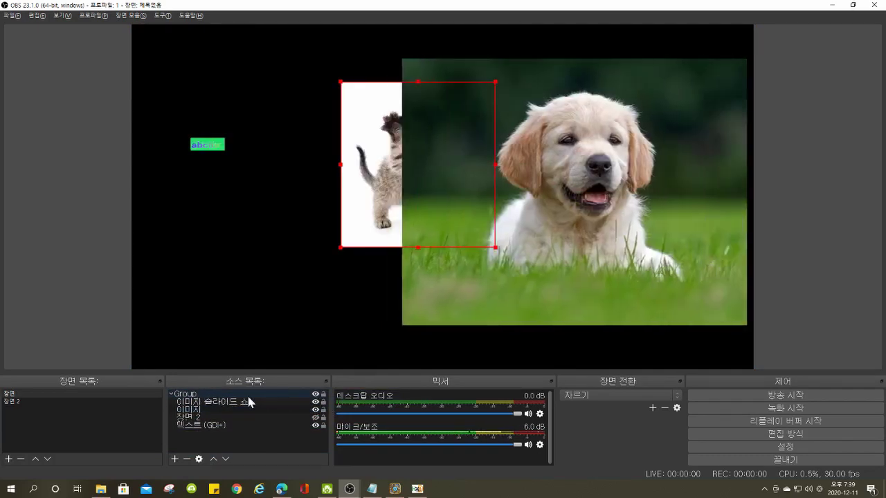
{"action": "left_click", "coordinate": [315, 396]}
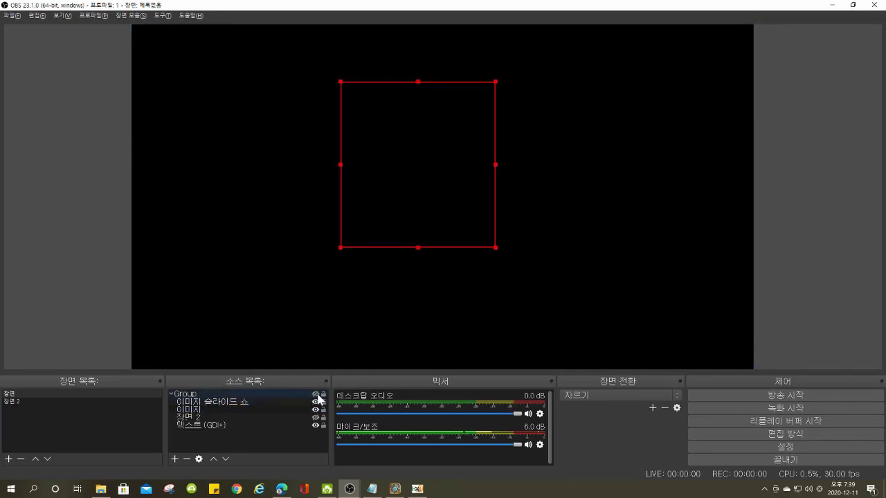
{"action": "left_click", "coordinate": [315, 396]}
Shift the group slightly downward in the preview, and lock and unlock it
{"action": "left_click_drag", "start_coordinate": [419, 276], "coordinate": [310, 277]}
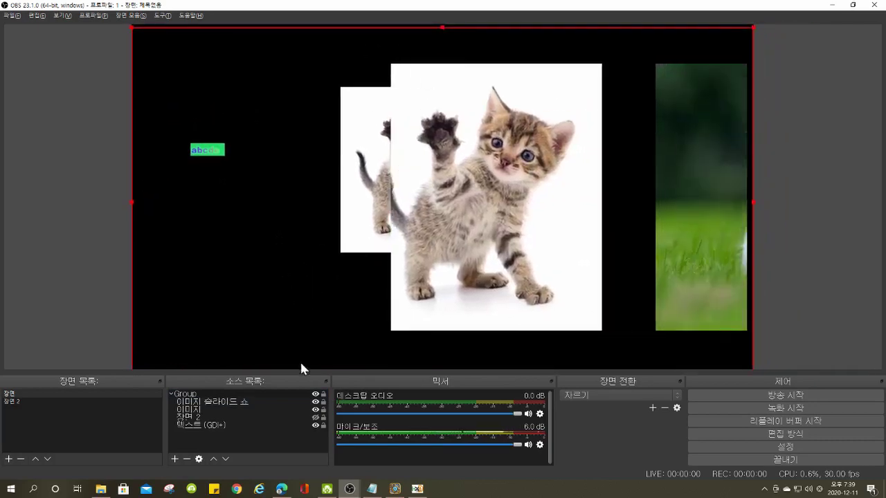
{"action": "left_click", "coordinate": [322, 394]}
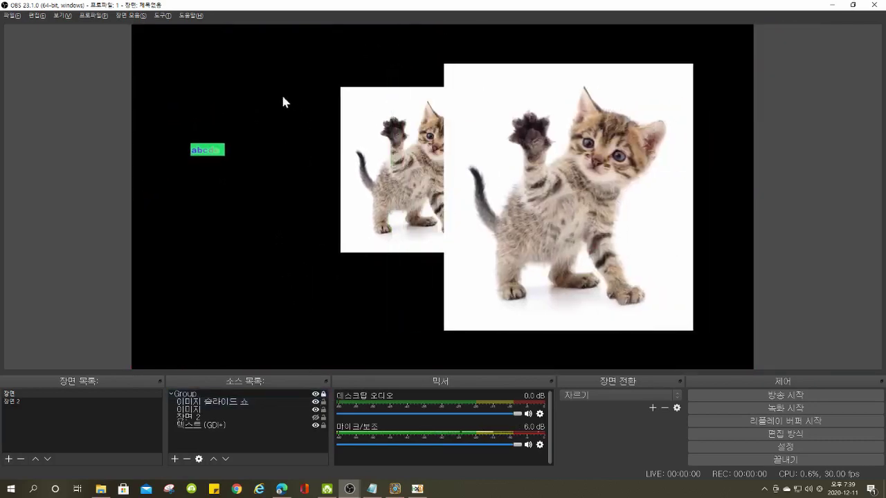
{"action": "left_click", "coordinate": [323, 395]}
Take the image and 장면 2 sources out of Group and remove the group with its remaining sources
{"action": "left_click_drag", "start_coordinate": [199, 410], "coordinate": [194, 434]}
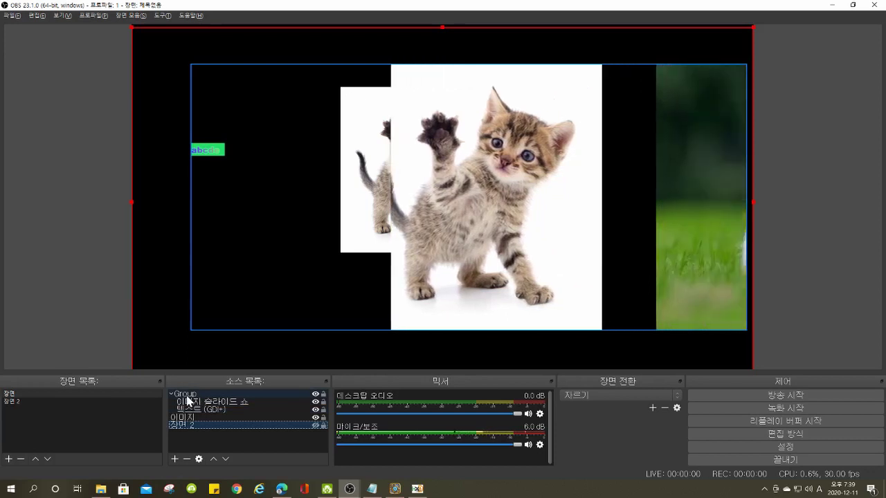
{"action": "left_click", "coordinate": [186, 396]}
{"action": "left_click", "coordinate": [187, 458]}
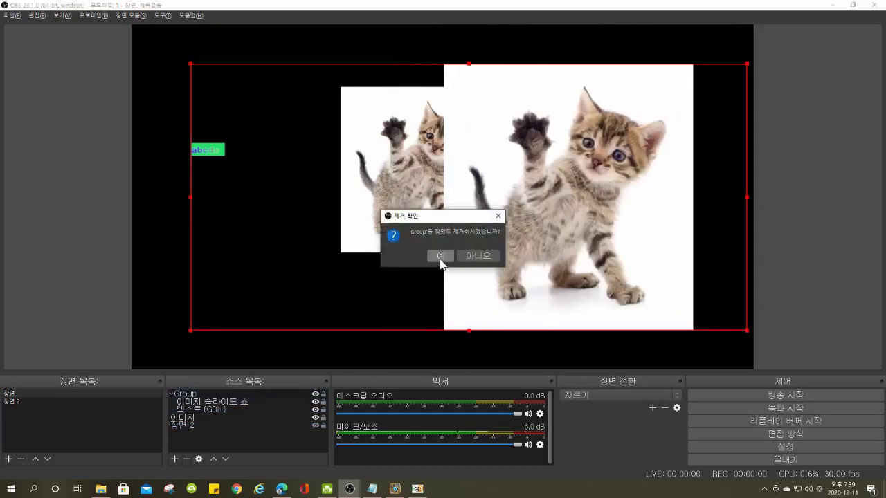
{"action": "left_click", "coordinate": [440, 256]}
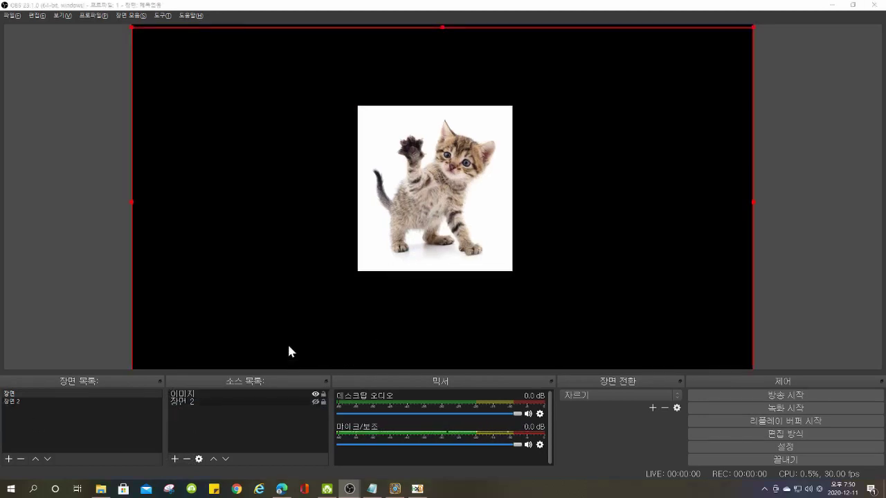
Add an image source named 이미지 2 that uses dog.jpg from the desktop
{"action": "left_click", "coordinate": [175, 460]}
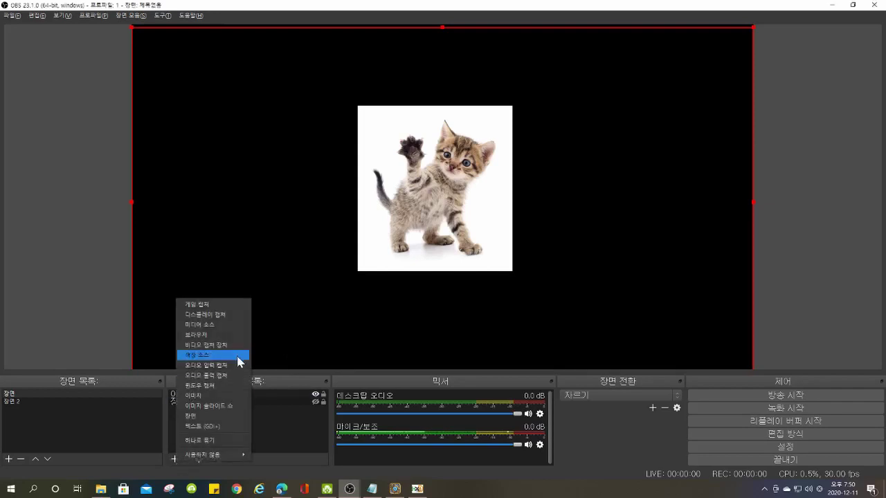
{"action": "left_click", "coordinate": [200, 396]}
{"action": "left_click", "coordinate": [466, 309]}
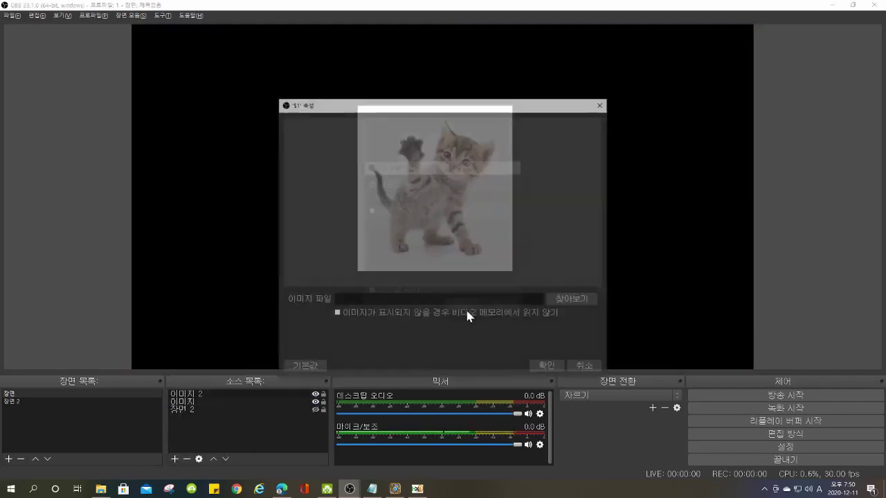
{"action": "left_click", "coordinate": [561, 300]}
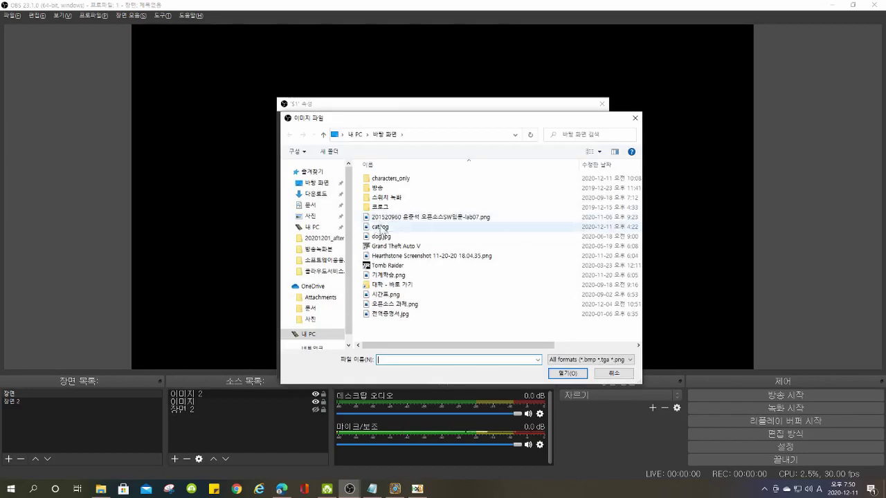
{"action": "double_click", "coordinate": [398, 234]}
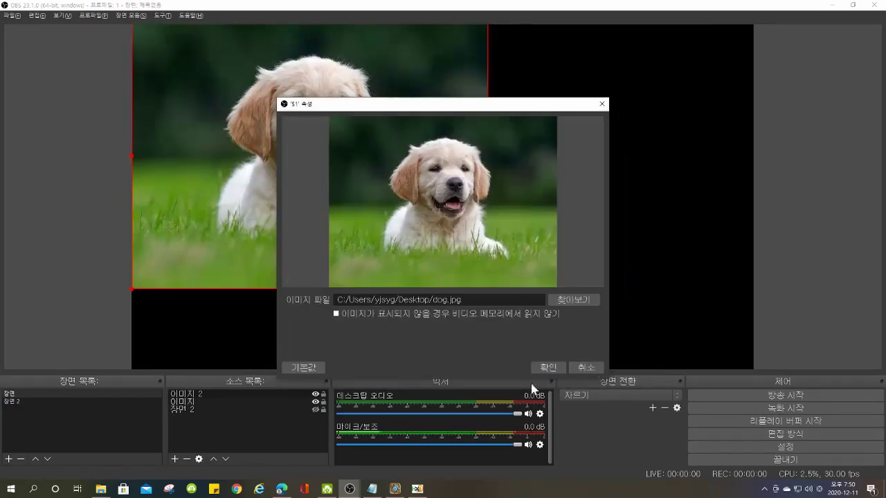
{"action": "left_click", "coordinate": [547, 368]}
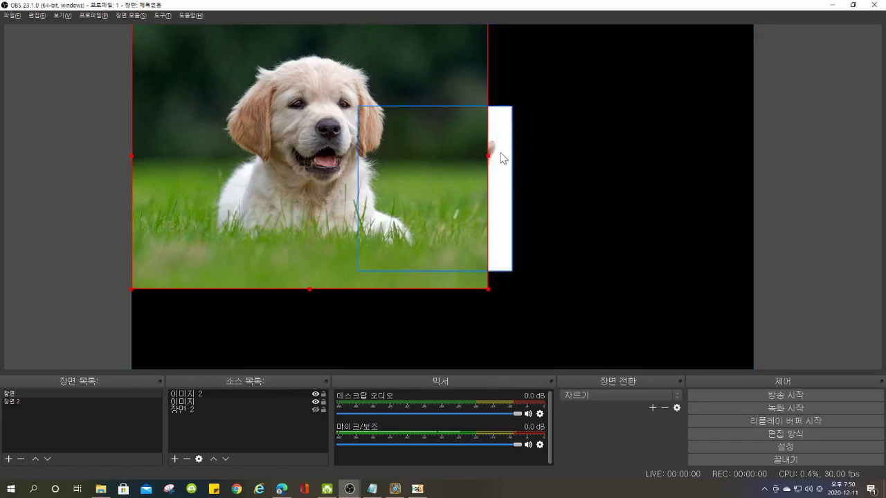
Raise the cat image above the dog image in the source order, trying it below the dog once as well
{"action": "left_click", "coordinate": [198, 401]}
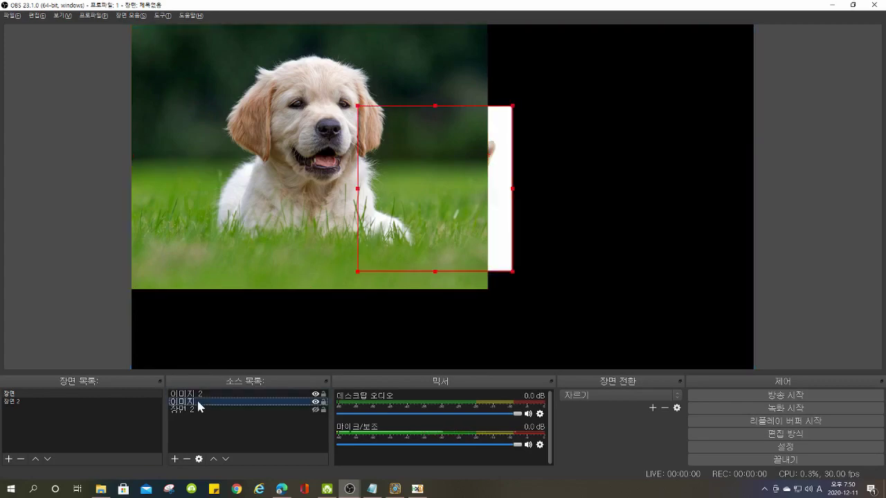
{"action": "left_click", "coordinate": [214, 458]}
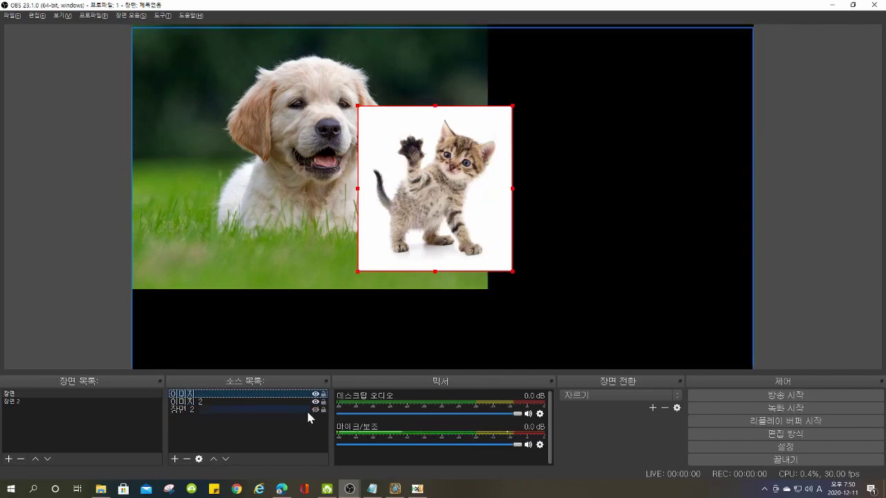
{"action": "left_click", "coordinate": [226, 460]}
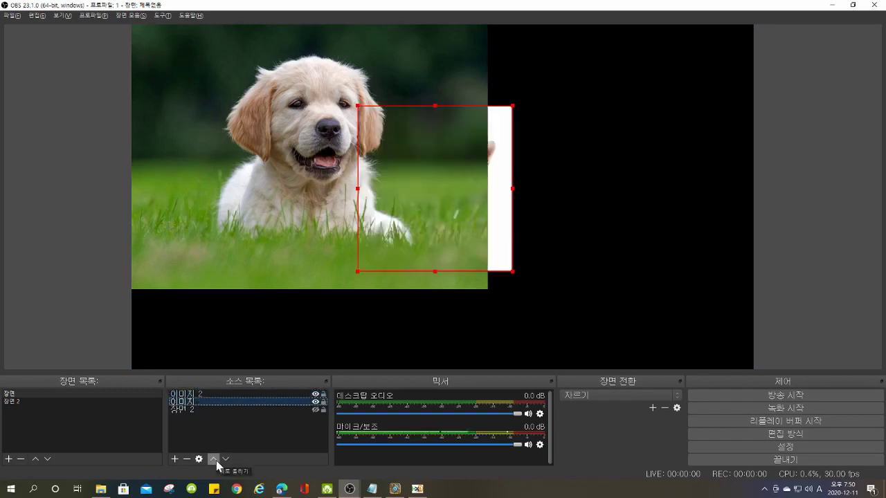
{"action": "left_click", "coordinate": [214, 459]}
Rotate the cat image 90 degrees clockwise and flip it horizontally
{"action": "right_click", "coordinate": [501, 217]}
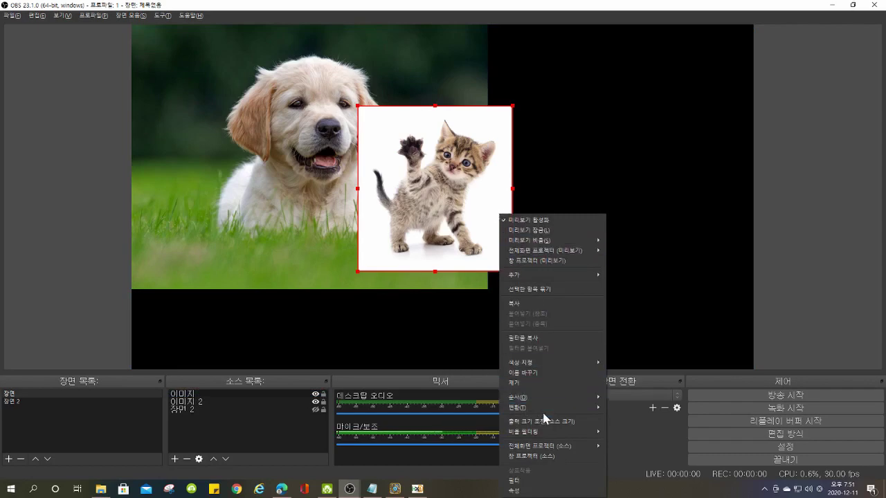
{"action": "mouse_move", "coordinate": [542, 409]}
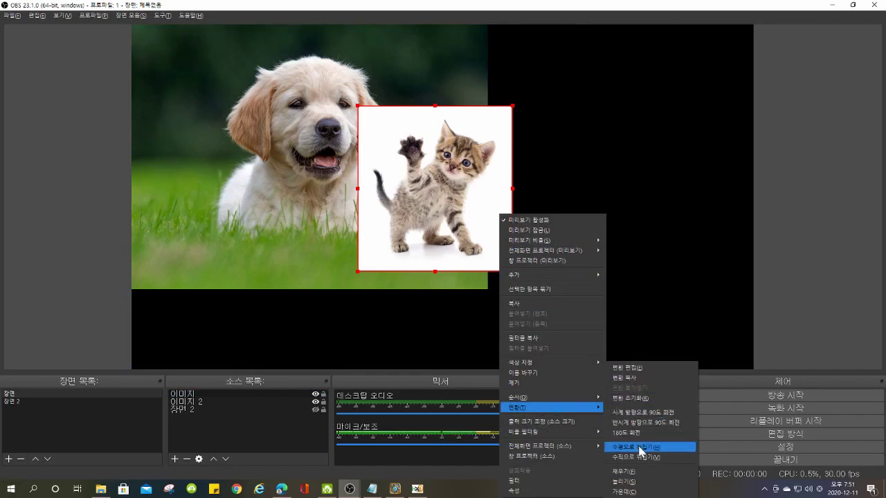
{"action": "left_click", "coordinate": [638, 412]}
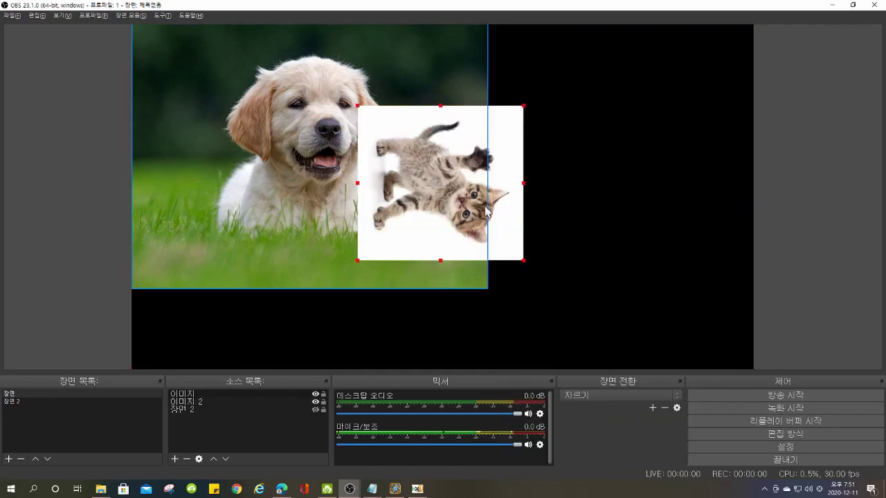
{"action": "right_click", "coordinate": [510, 213]}
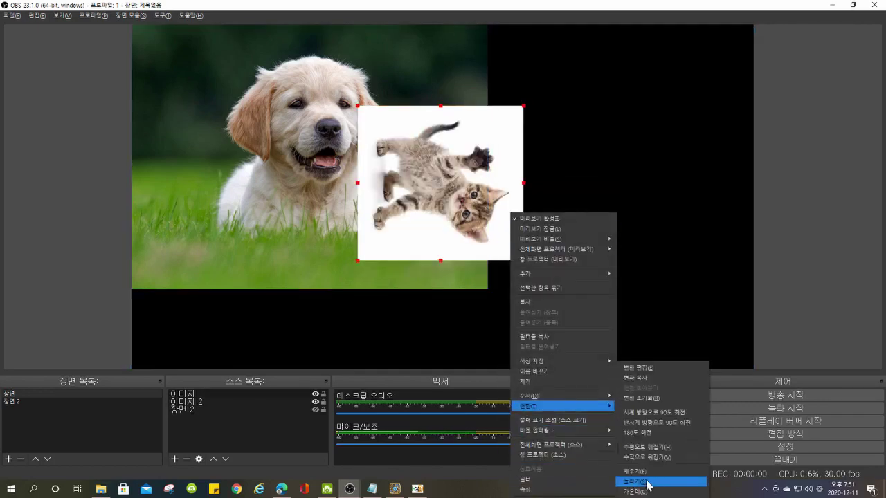
{"action": "left_click", "coordinate": [647, 447]}
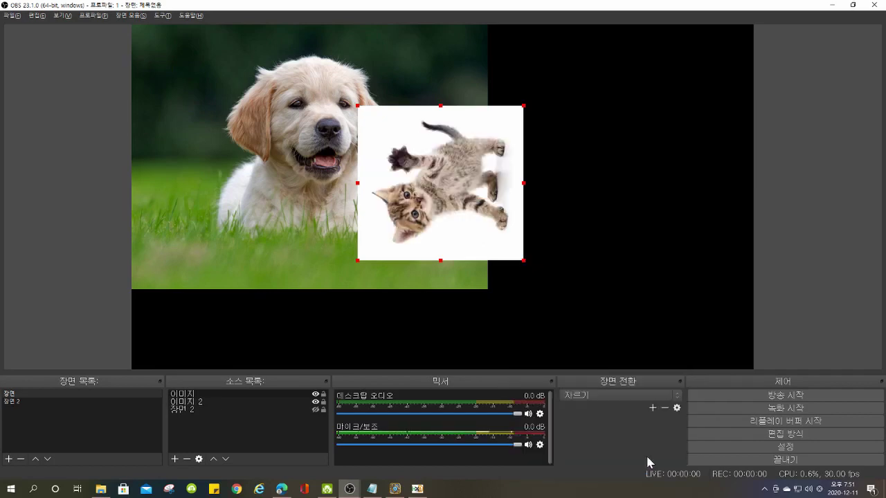
Add a sharpen effect filter (선명하게) with its default name to the cat image source
{"action": "right_click", "coordinate": [505, 183]}
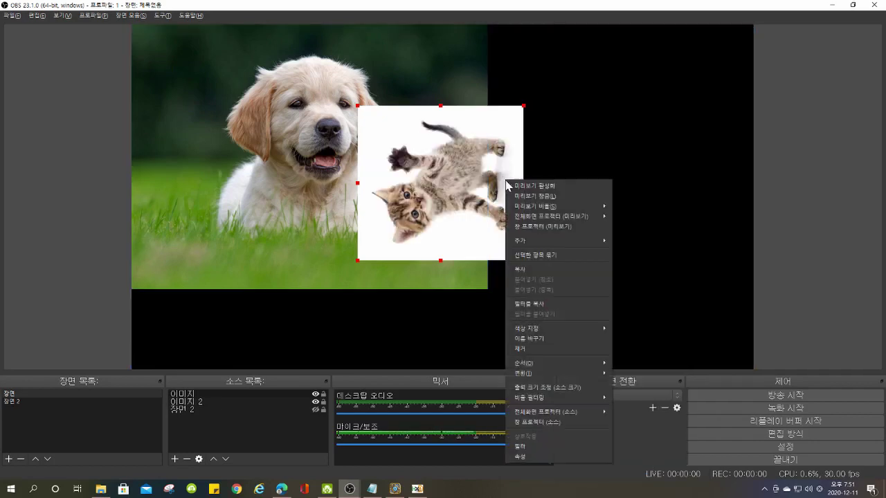
{"action": "left_click", "coordinate": [534, 447]}
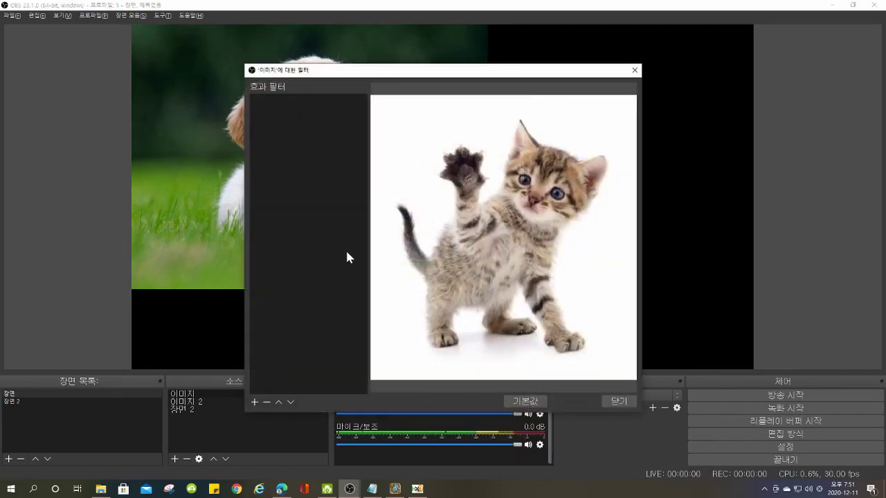
{"action": "left_click", "coordinate": [255, 402]}
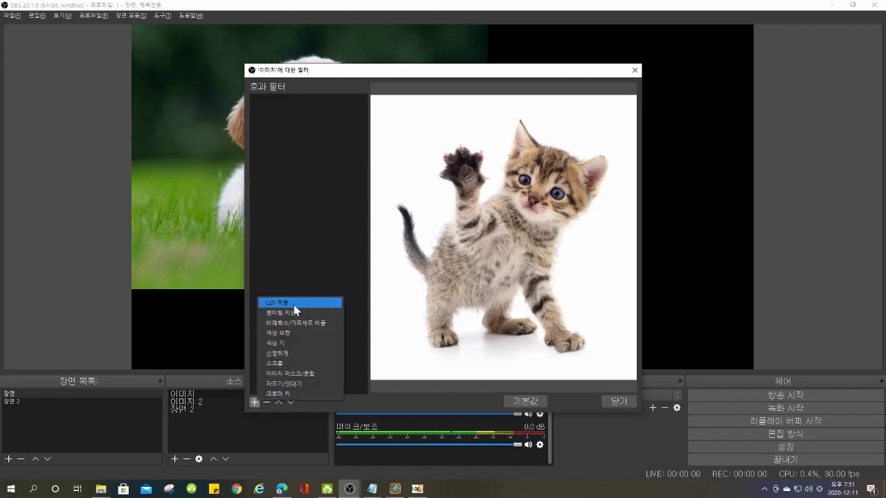
{"action": "left_click", "coordinate": [287, 353]}
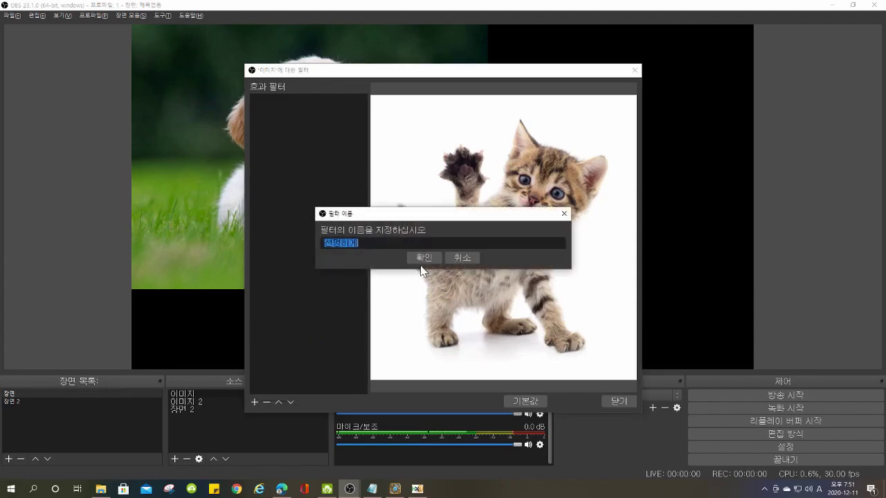
{"action": "left_click", "coordinate": [422, 261]}
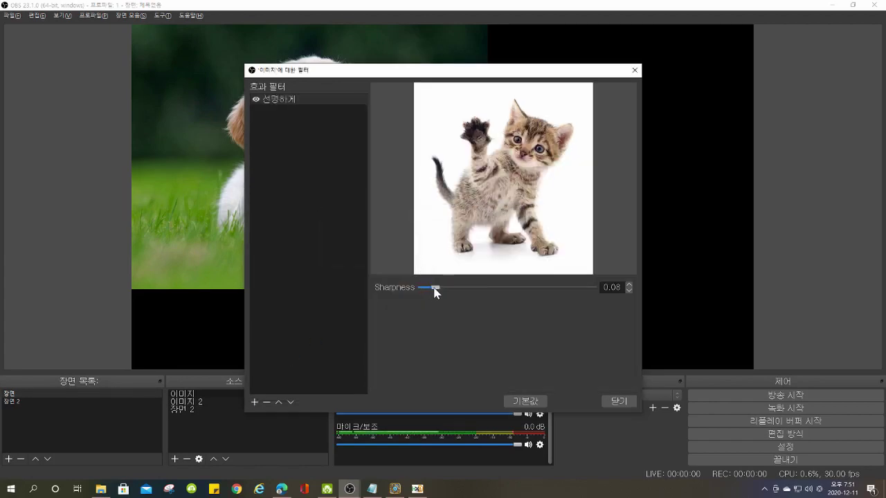
Set the sharpen filter's Sharpness to 0.25 and add a color correction filter (색상 보정) with its default name to the cat image
{"action": "left_click_drag", "start_coordinate": [470, 291], "coordinate": [525, 291]}
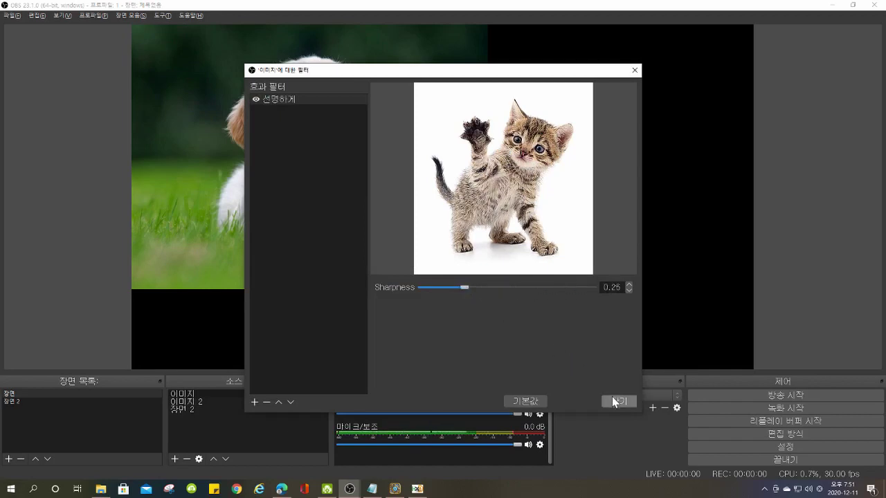
{"action": "left_click", "coordinate": [254, 403]}
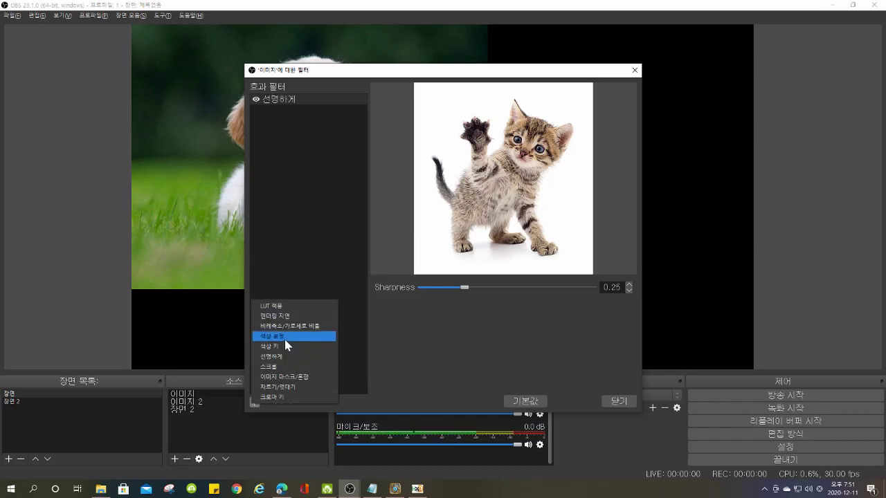
{"action": "left_click", "coordinate": [287, 337]}
{"action": "left_click", "coordinate": [424, 258]}
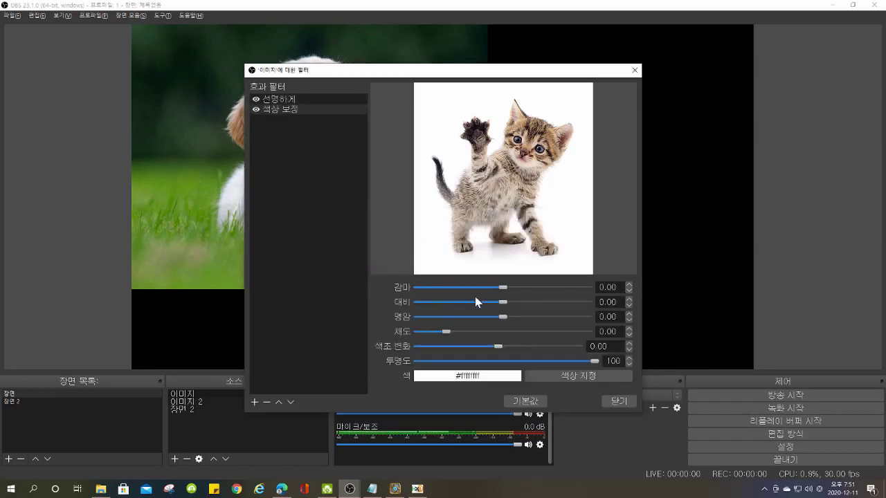
Set the color correction filter's gamma (감마) to -2.20, contrast (대비) to 1.59 and brightness (명암) to 0.39, and close the filters
{"action": "left_click_drag", "start_coordinate": [503, 287], "coordinate": [441, 288]}
{"action": "left_click_drag", "start_coordinate": [503, 303], "coordinate": [571, 302]}
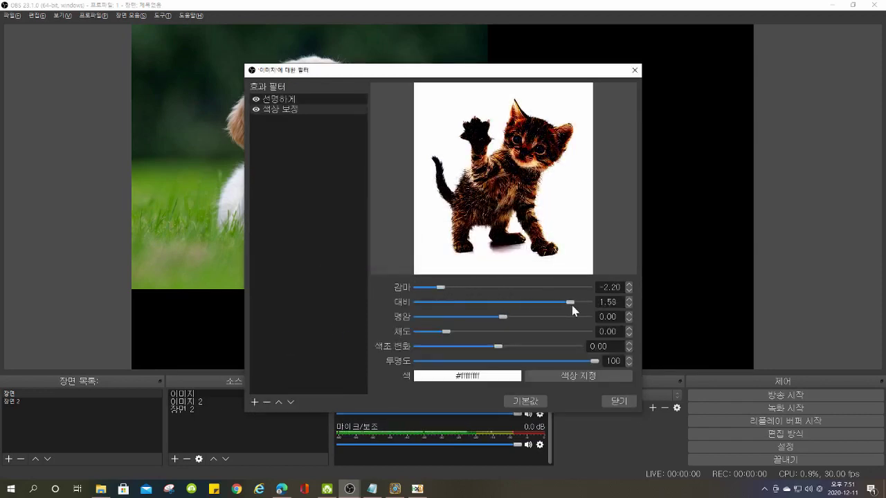
{"action": "left_click_drag", "start_coordinate": [503, 318], "coordinate": [537, 318]}
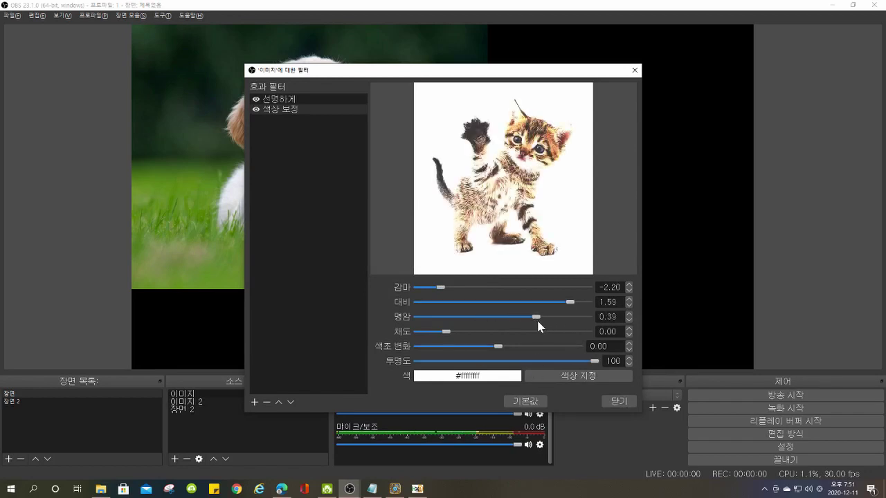
{"action": "left_click", "coordinate": [607, 402]}
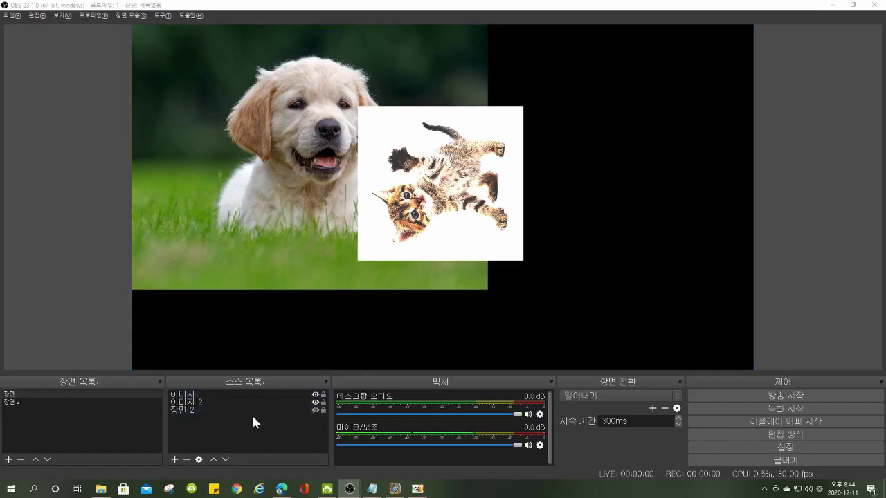
Add a media source with the default name 미디어 소스 that plays 456.mp4 from the desktop
{"action": "left_click", "coordinate": [173, 458]}
{"action": "left_click", "coordinate": [235, 322]}
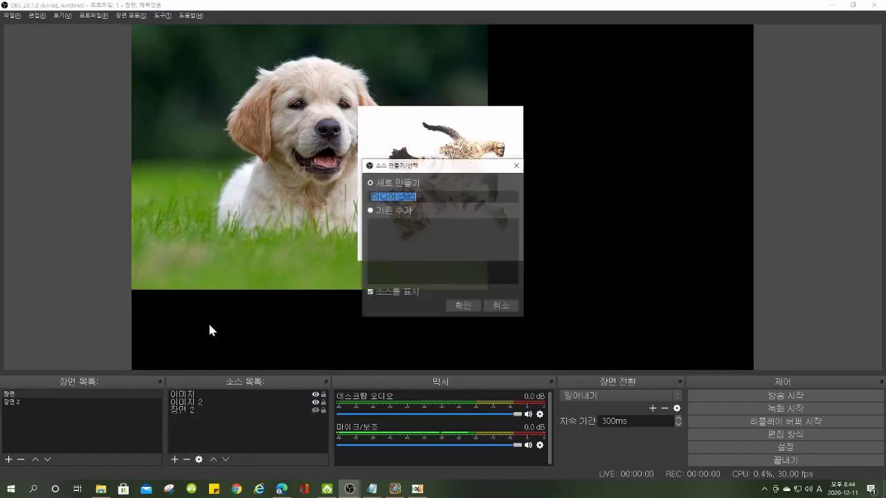
{"action": "left_click", "coordinate": [463, 306]}
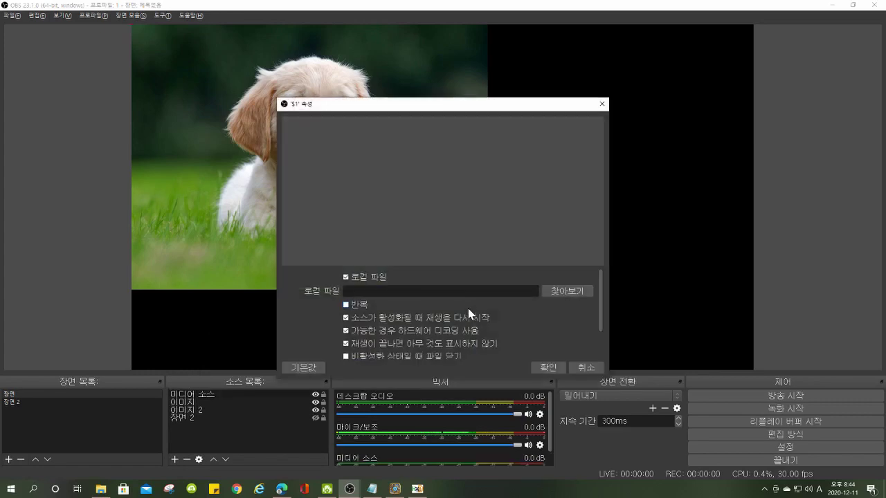
{"action": "left_click", "coordinate": [545, 291]}
{"action": "double_click", "coordinate": [435, 243]}
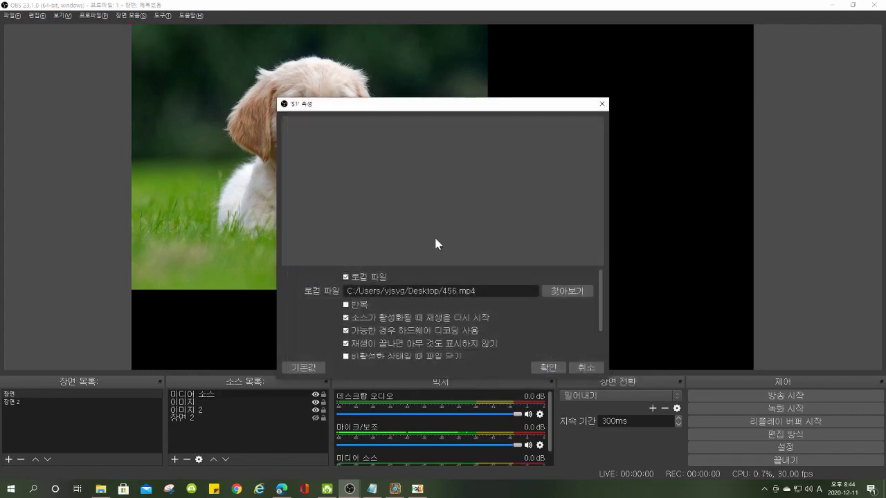
{"action": "left_click", "coordinate": [549, 368]}
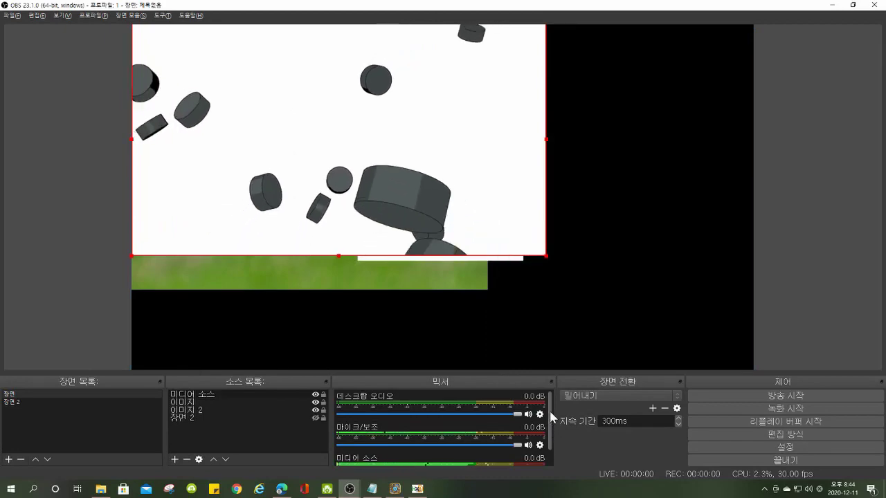
Set the media source's volume to 150% in the advanced audio settings
{"action": "scroll", "coordinate": [550, 450], "scroll_direction": "down", "scroll_amount": 1}
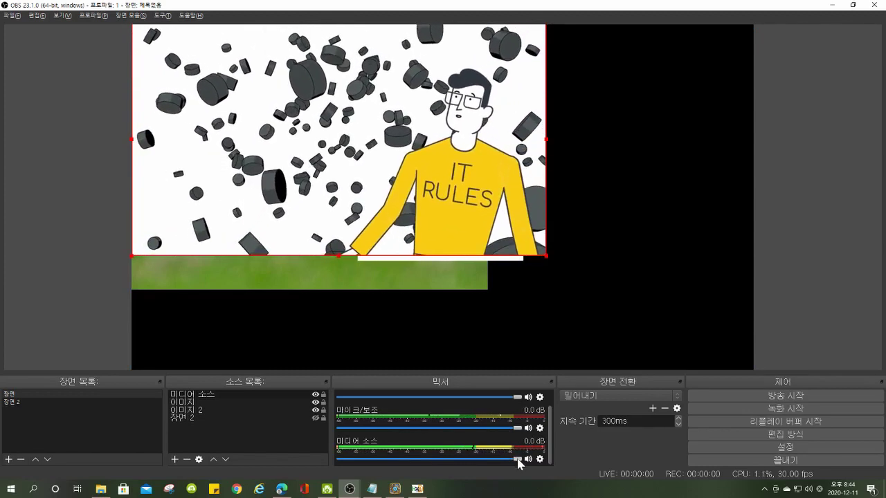
{"action": "mouse_move", "coordinate": [518, 460]}
{"action": "left_mouse_down"}
{"action": "mouse_move", "coordinate": [363, 463]}
{"action": "mouse_move", "coordinate": [517, 463]}
{"action": "left_mouse_up"}
{"action": "left_click", "coordinate": [540, 460]}
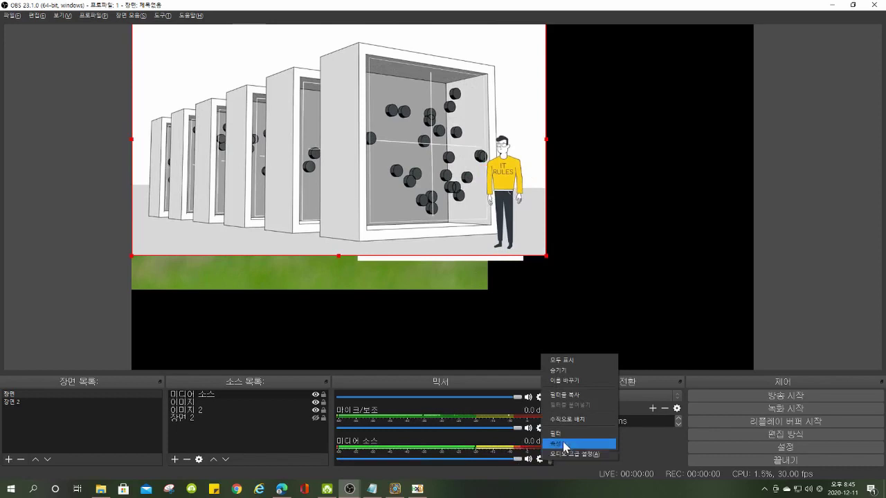
{"action": "left_click", "coordinate": [560, 454]}
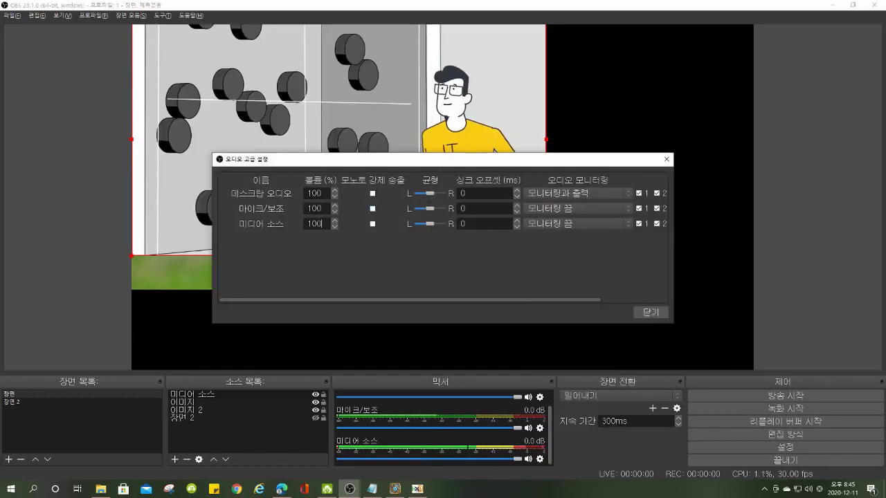
{"action": "left_click_drag", "start_coordinate": [321, 223], "coordinate": [276, 227]}
{"action": "type", "text": "150"}
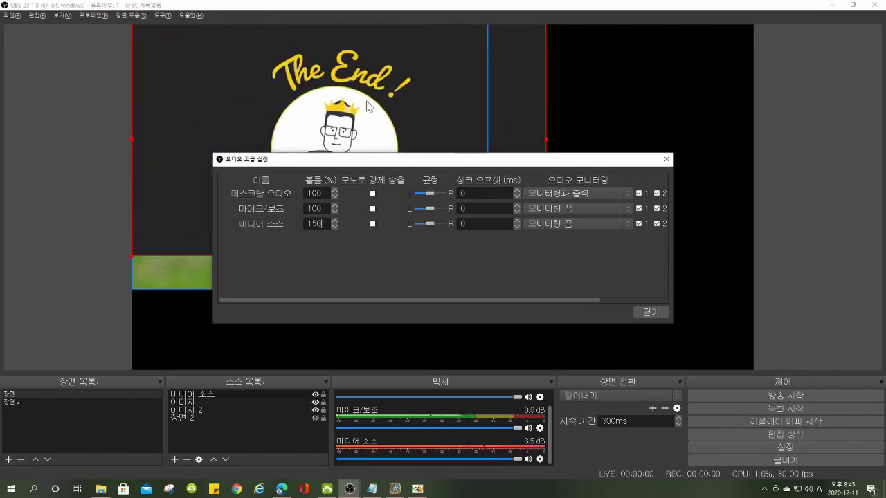
{"action": "left_click", "coordinate": [650, 313]}
Add a VST 2.x plug-in audio filter (VST 2.x 플러그인) with its default name to the media source
{"action": "left_click", "coordinate": [539, 459]}
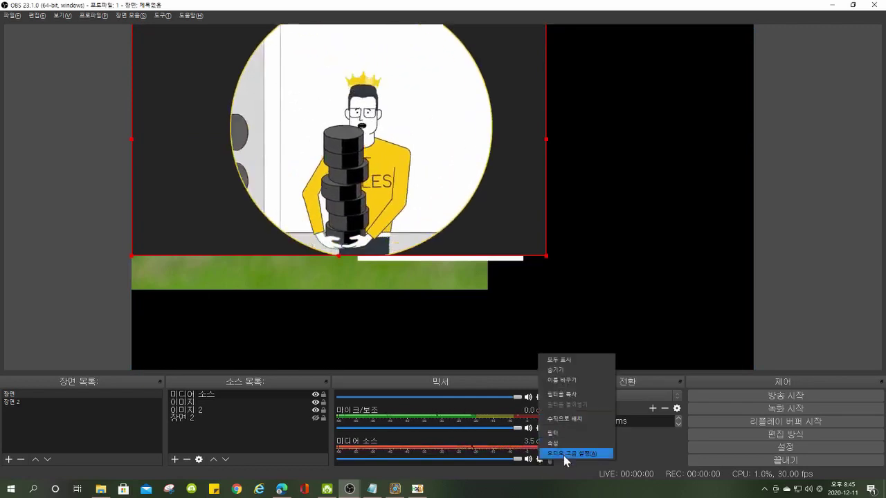
{"action": "left_click", "coordinate": [555, 432]}
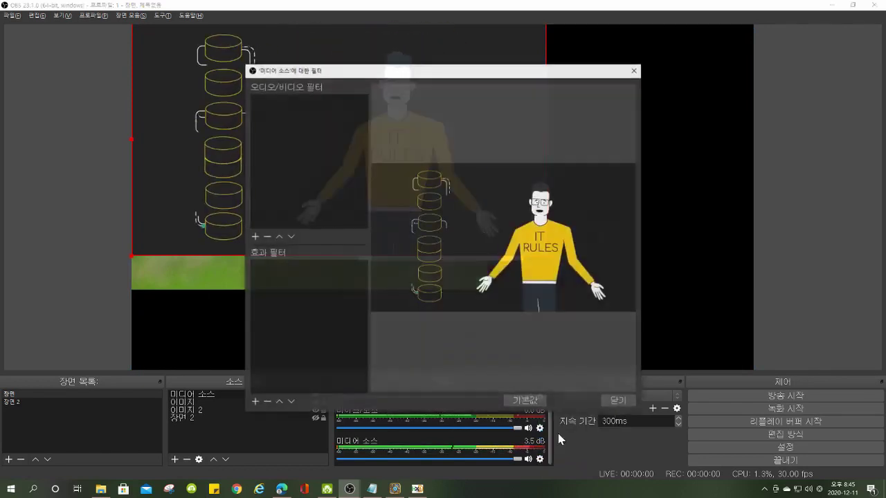
{"action": "left_click", "coordinate": [254, 236]}
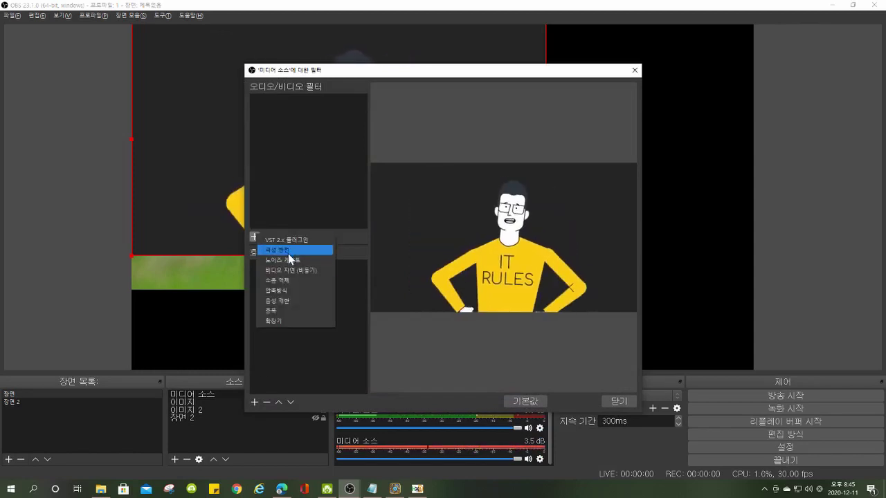
{"action": "left_click", "coordinate": [287, 241]}
{"action": "key", "text": "Return"}
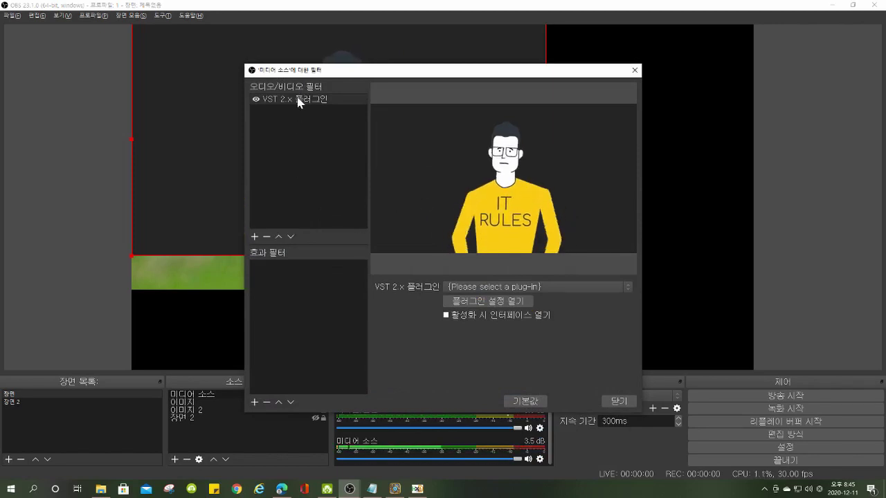
Add a limiter filter (음성 제한) to the media source, raise its release time, and close the filters
{"action": "left_click", "coordinate": [255, 237]}
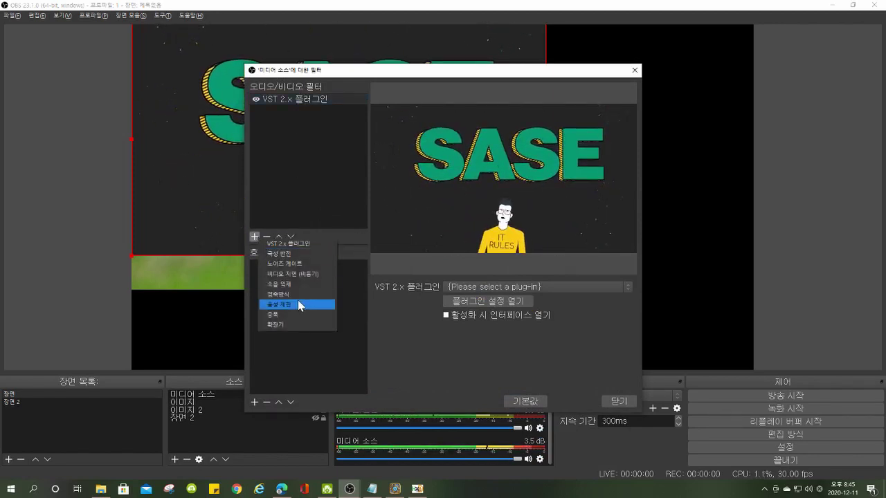
{"action": "left_click", "coordinate": [297, 302]}
{"action": "left_click", "coordinate": [428, 257]}
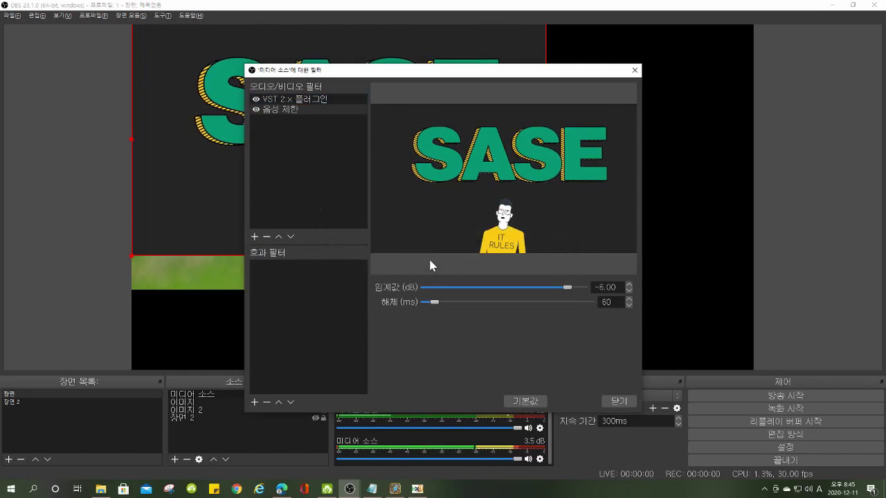
{"action": "left_click_drag", "start_coordinate": [434, 302], "coordinate": [570, 304]}
{"action": "left_click", "coordinate": [295, 101]}
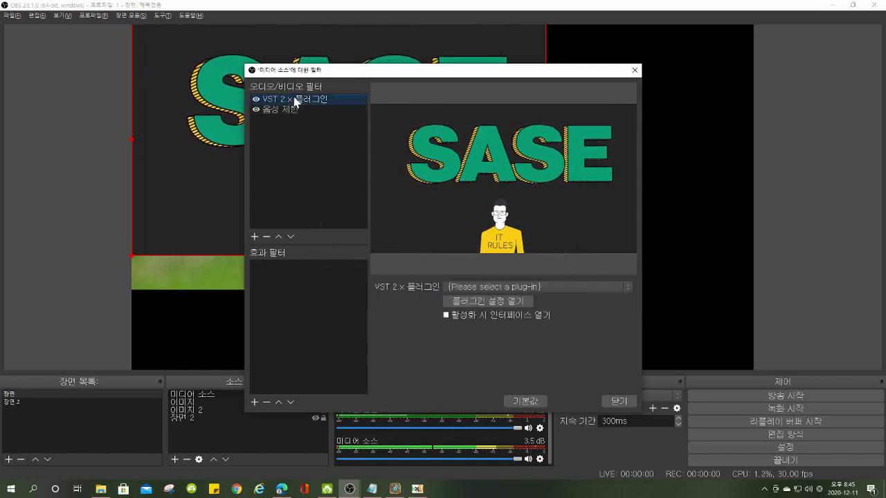
{"action": "left_click", "coordinate": [634, 70]}
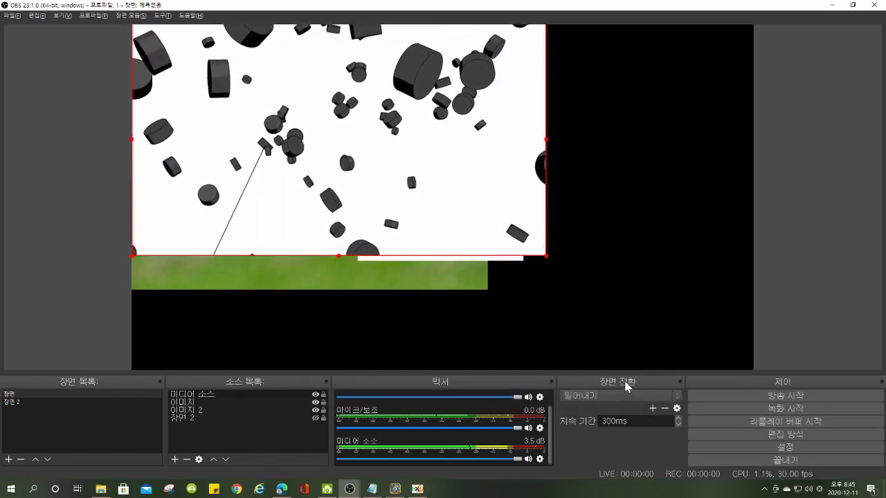
Switch back and forth between 장면 and 장면 2 to preview the current scene transition
{"action": "left_click", "coordinate": [14, 403]}
{"action": "left_click", "coordinate": [10, 395]}
{"action": "left_click", "coordinate": [12, 402]}
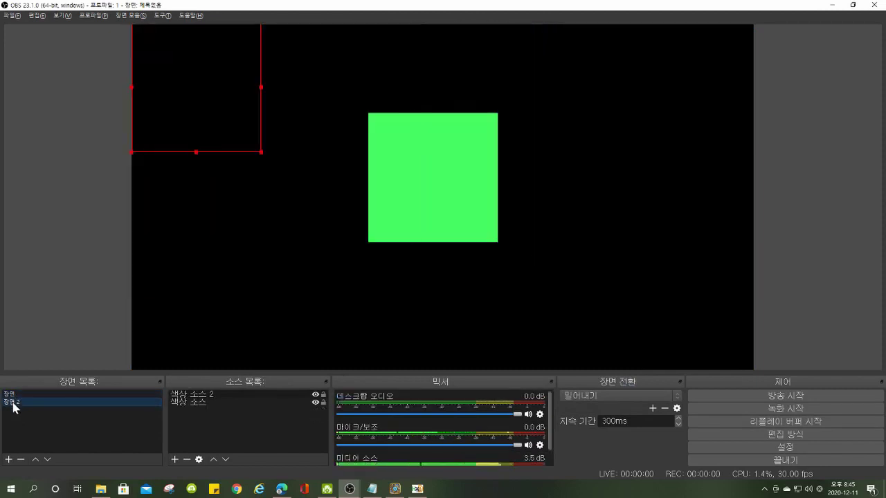
{"action": "left_click", "coordinate": [13, 394]}
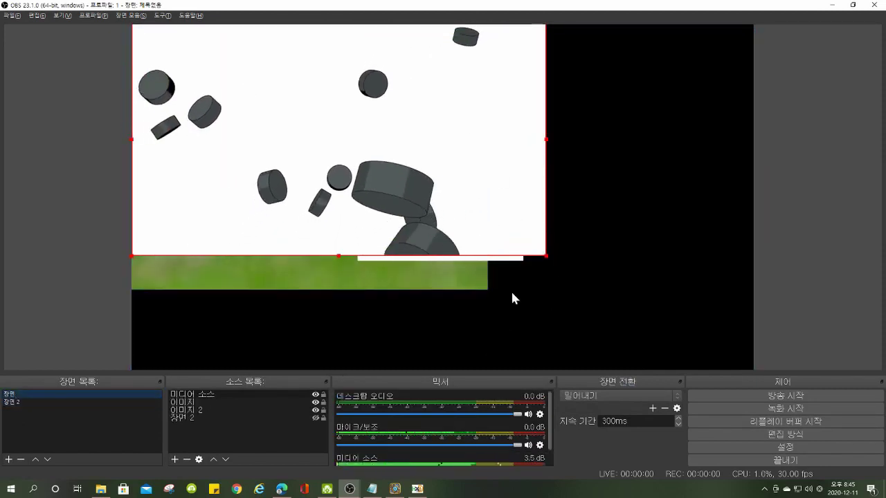
Set the scene transition to cut (자르기) and test it by switching to 장면 2 and back to 장면
{"action": "left_click", "coordinate": [620, 395]}
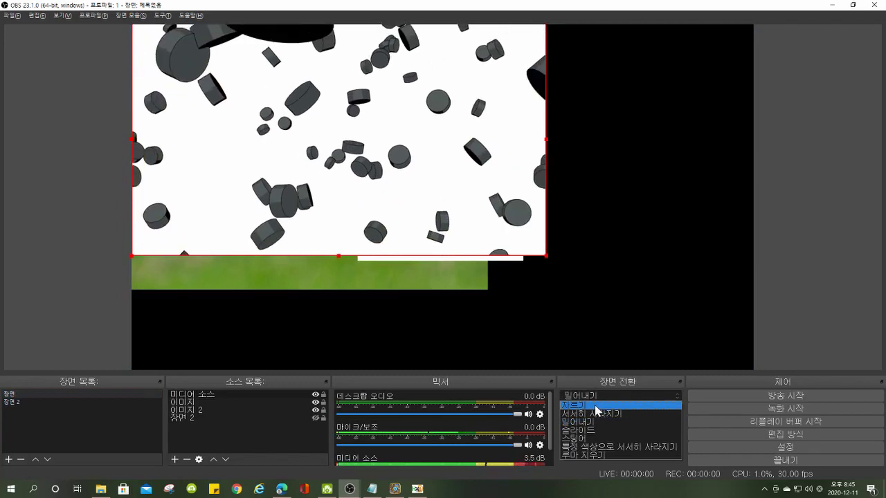
{"action": "left_click", "coordinate": [594, 406]}
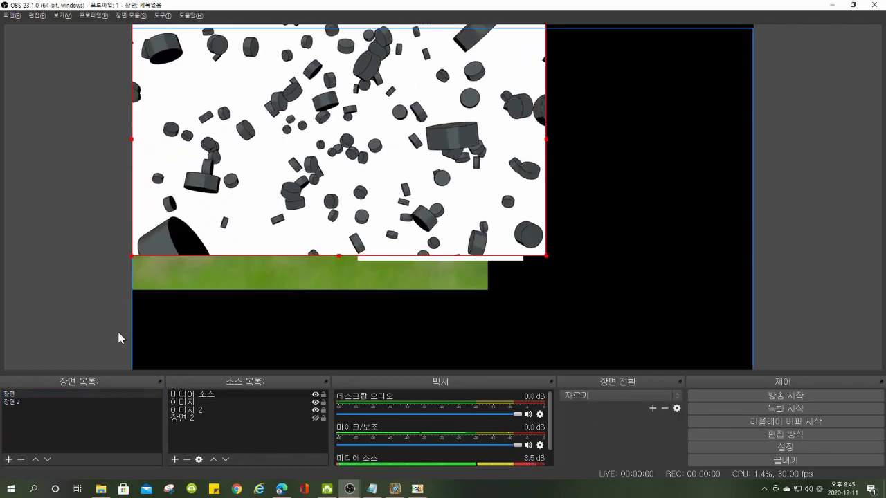
{"action": "left_click", "coordinate": [55, 400]}
{"action": "left_click", "coordinate": [57, 394]}
Change the scene transition to fade (서서히 사라지기) and test it by switching to 장면 2 and back
{"action": "left_click", "coordinate": [599, 395]}
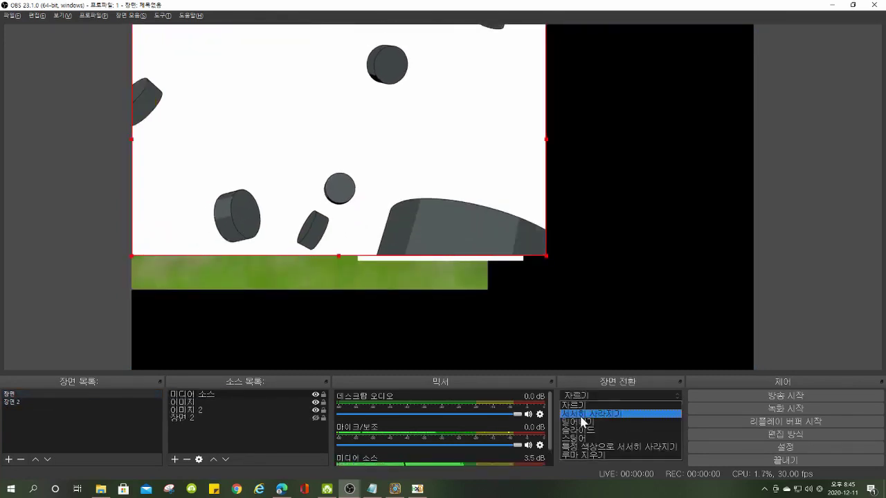
{"action": "left_click", "coordinate": [581, 413]}
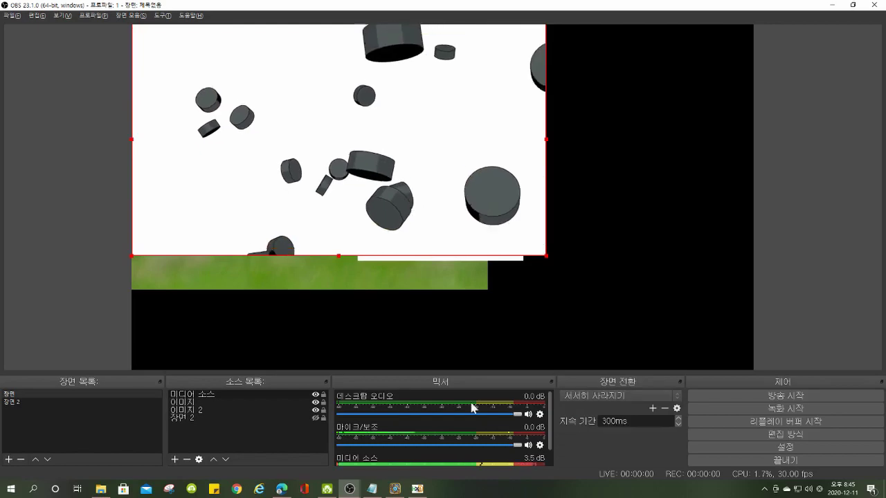
{"action": "left_click", "coordinate": [26, 401]}
{"action": "left_click", "coordinate": [29, 393]}
Set the scene transition to push (밀어내기) and test it by switching to 장면 2 and back
{"action": "left_click", "coordinate": [621, 396]}
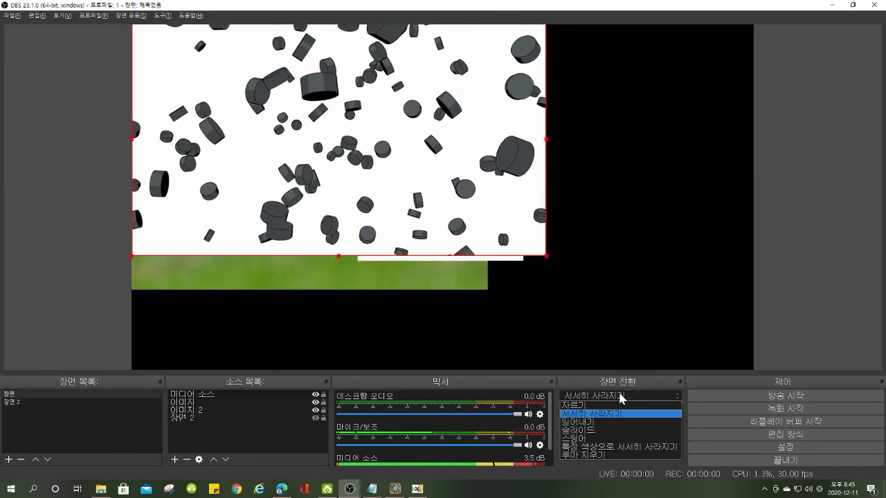
{"action": "left_click", "coordinate": [581, 423]}
{"action": "left_click", "coordinate": [10, 401]}
{"action": "left_click", "coordinate": [9, 393]}
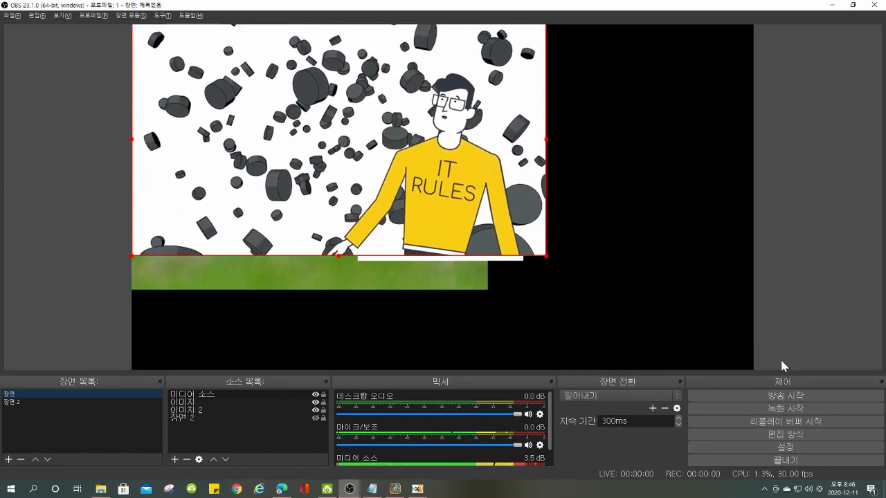
Start the live broadcast and switch to the browser to check the YouTube Studio live streaming page
{"action": "left_click", "coordinate": [785, 395]}
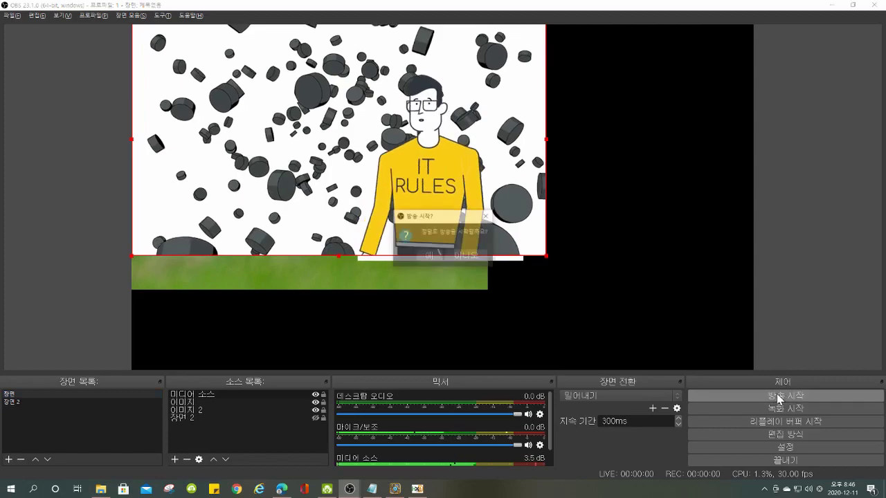
{"action": "left_click", "coordinate": [429, 256]}
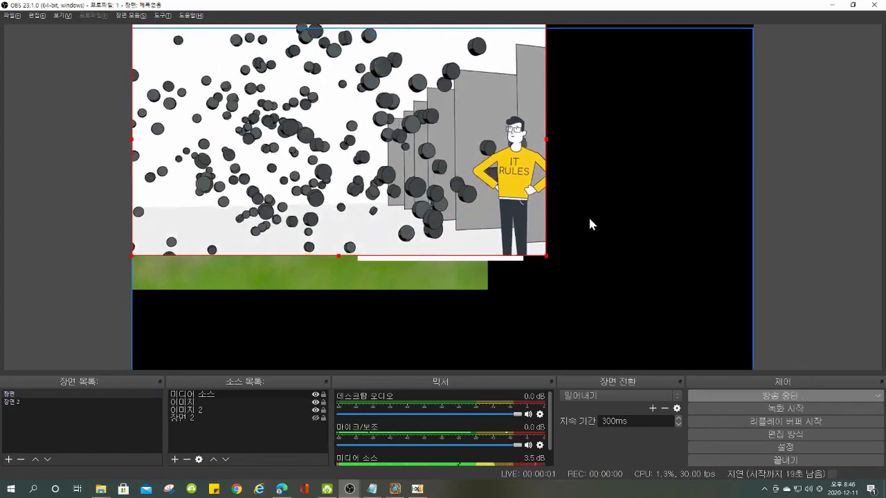
{"action": "left_click", "coordinate": [281, 489]}
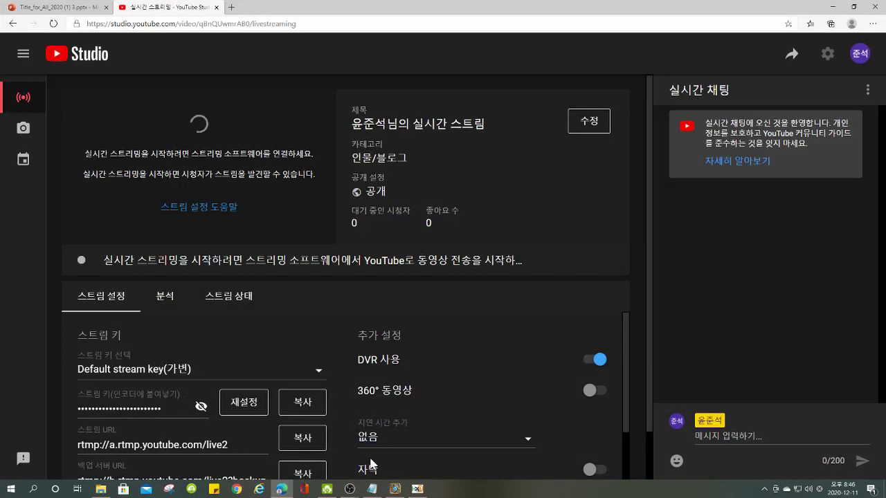
Switch back to OBS and start recording alongside the live broadcast
{"action": "mouse_move", "coordinate": [351, 487]}
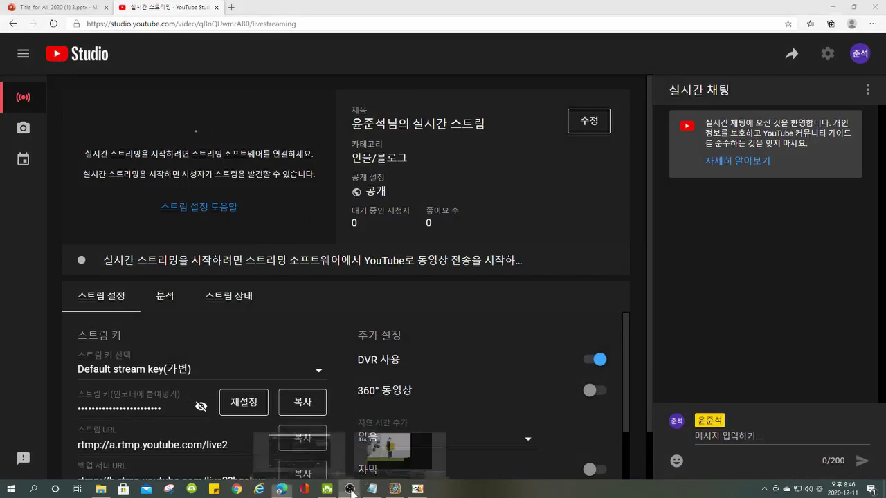
{"action": "left_click", "coordinate": [300, 443]}
{"action": "left_click", "coordinate": [773, 407]}
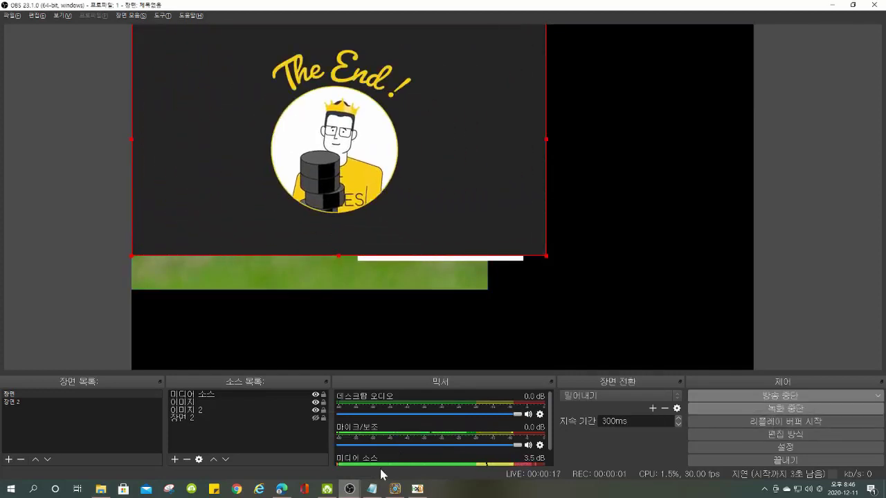
Check the live stream in the browser, return to OBS, and test the replay buffer by starting and stopping it
{"action": "left_click", "coordinate": [284, 488]}
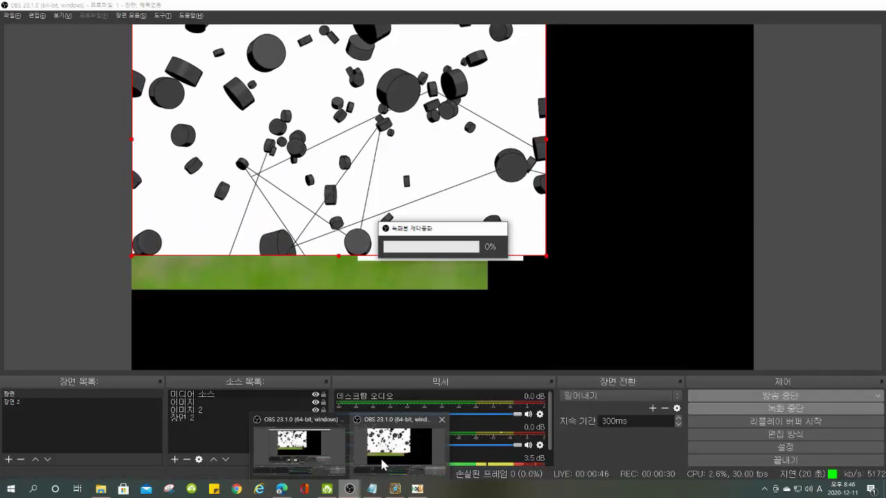
{"action": "left_click", "coordinate": [398, 443]}
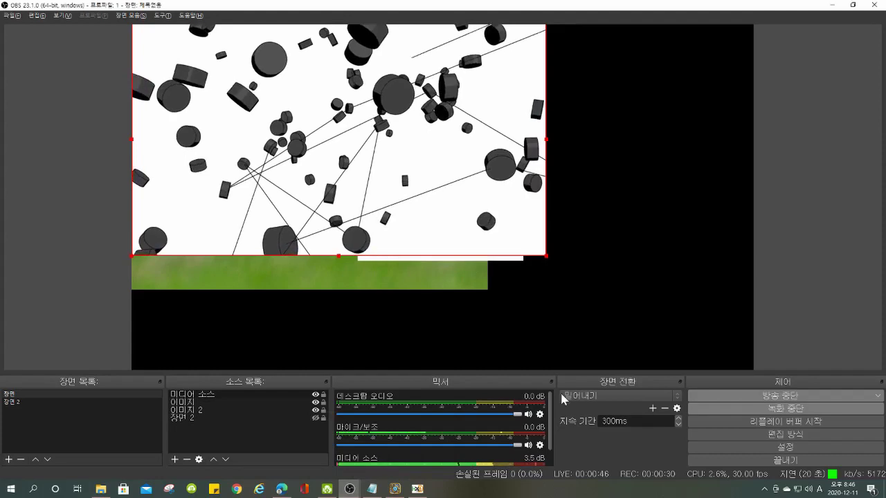
{"action": "left_click", "coordinate": [762, 425]}
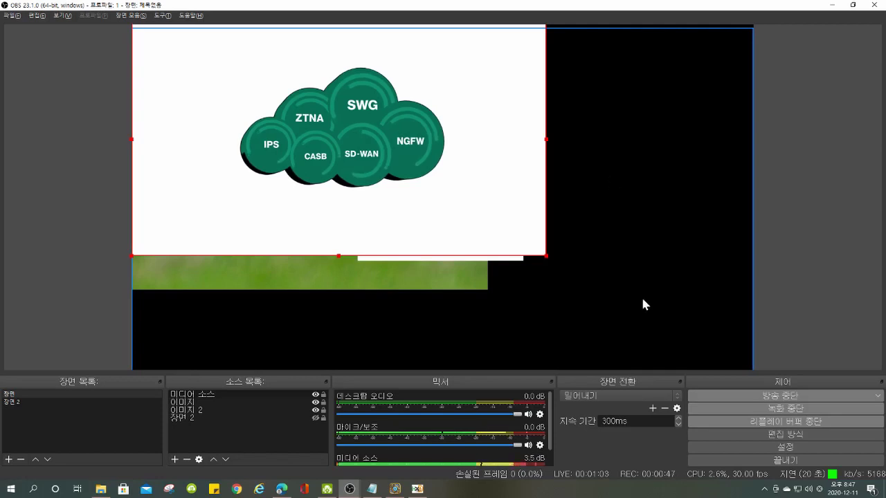
{"action": "left_click", "coordinate": [734, 422]}
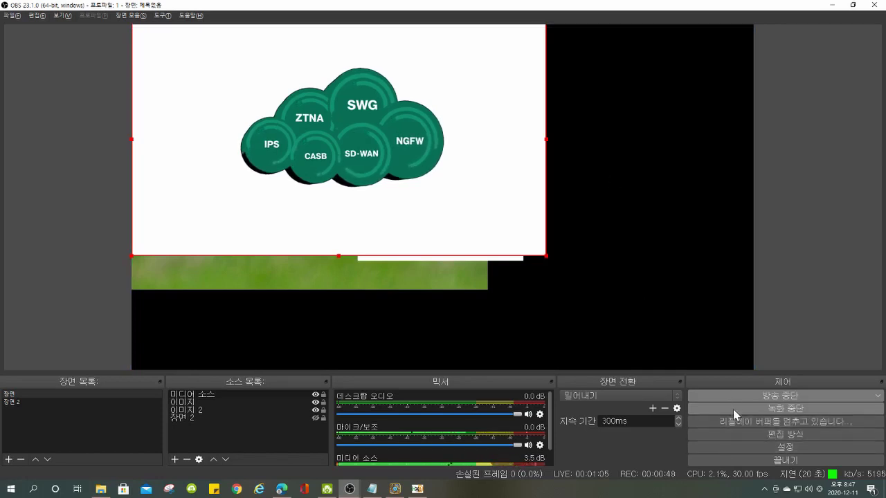
Stop the recording and the live broadcast, discarding the stream delay, and switch to the YouTube Studio live page in the browser
{"action": "left_click", "coordinate": [732, 408]}
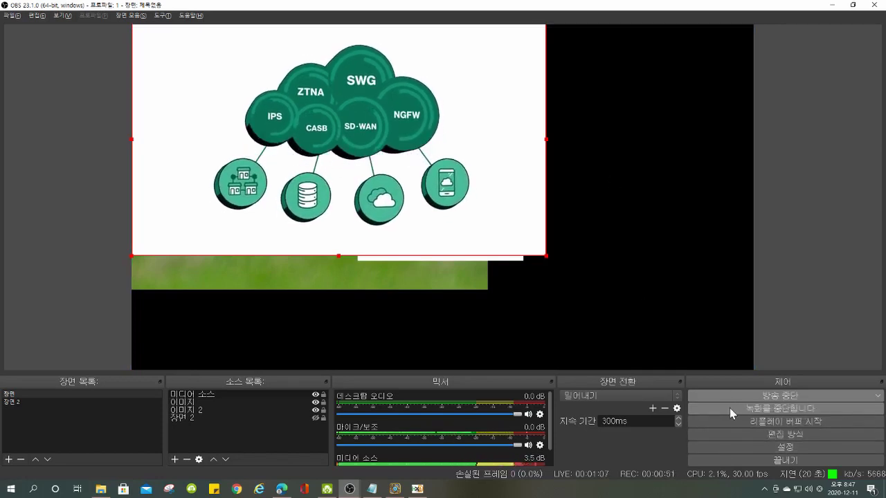
{"action": "left_click", "coordinate": [787, 396]}
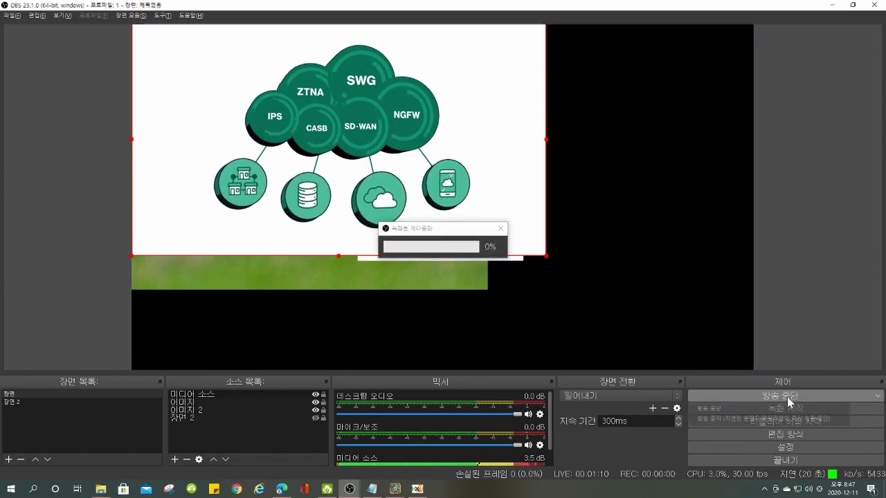
{"action": "left_click", "coordinate": [721, 418]}
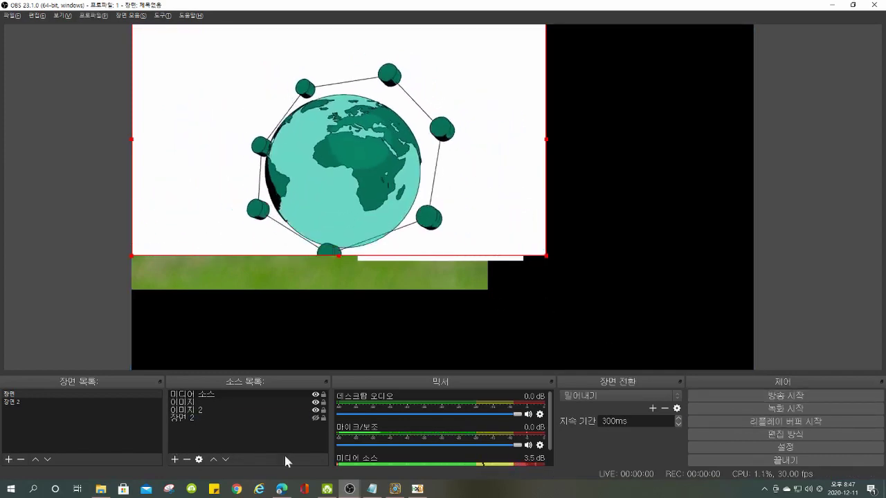
{"action": "left_click", "coordinate": [281, 489]}
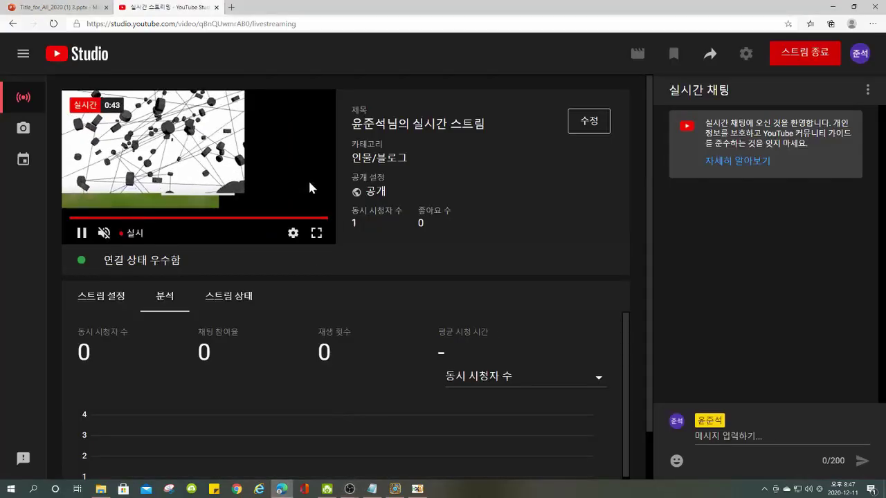